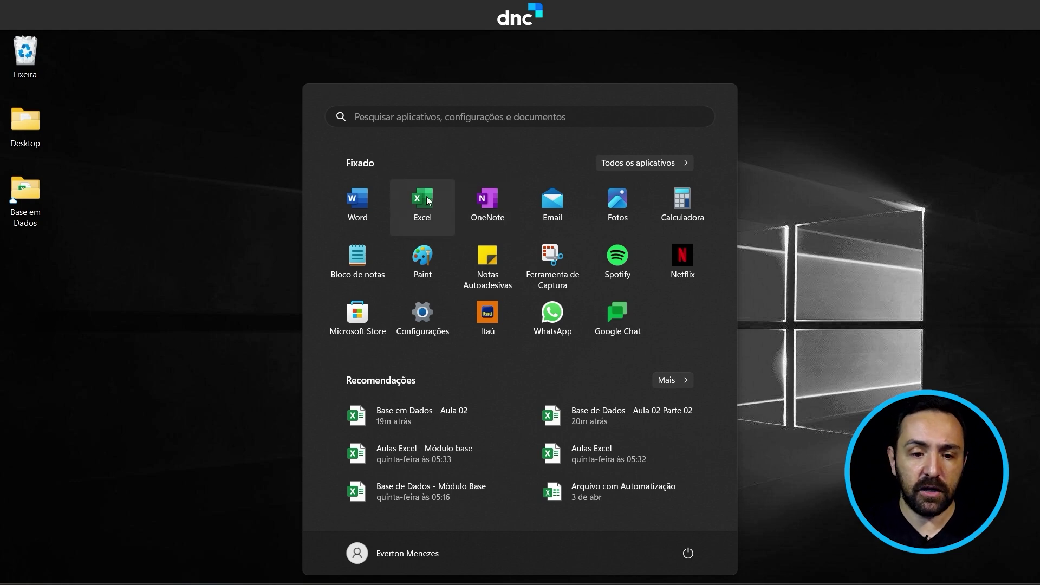
Open Excel and create a blank workbook.
left_click(427, 200)
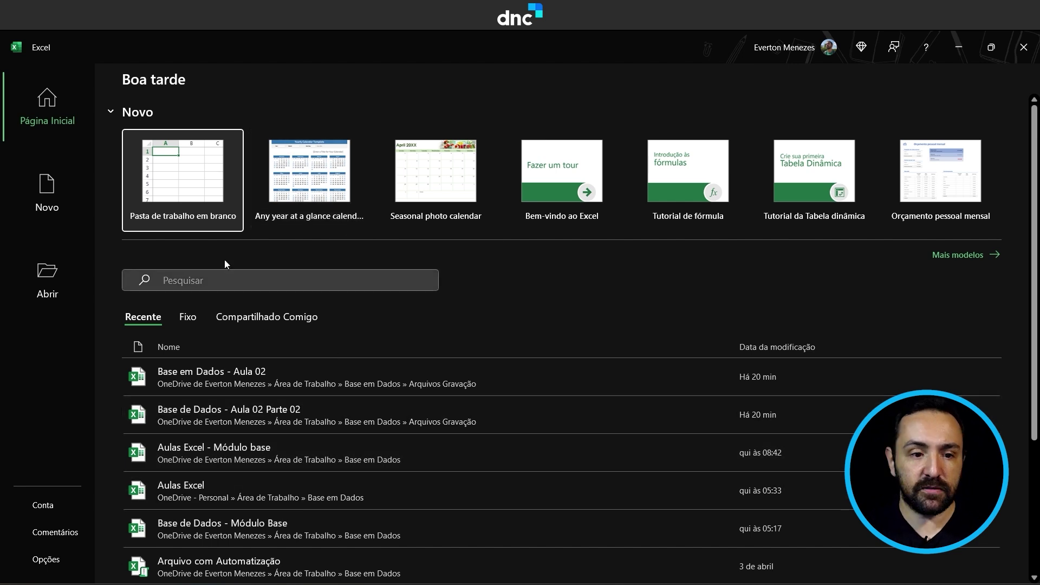
left_click(186, 171)
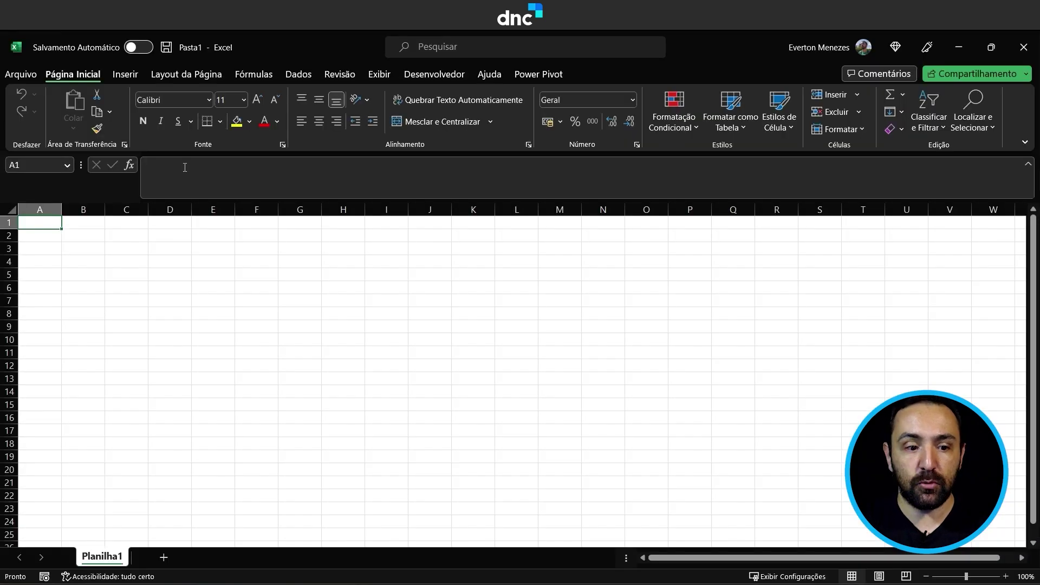
left_click(337, 284)
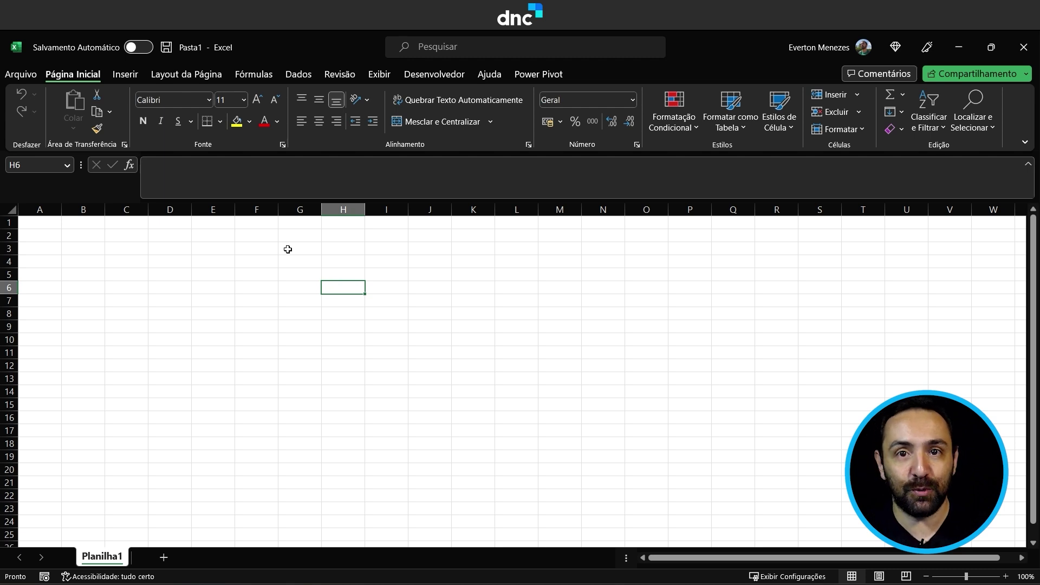
left_click(202, 258)
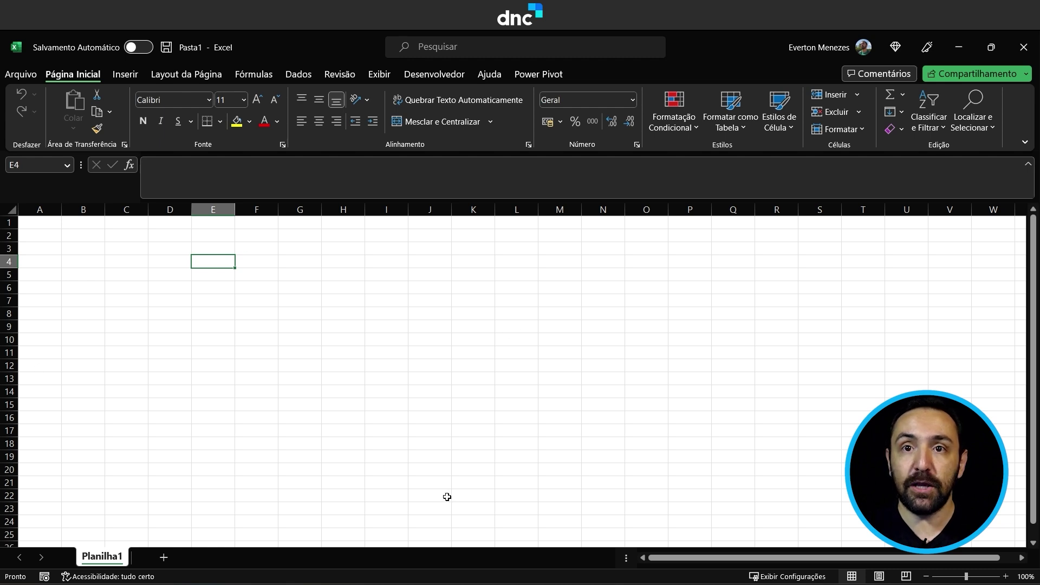
left_click_drag(44, 226, 872, 482)
left_click(864, 495)
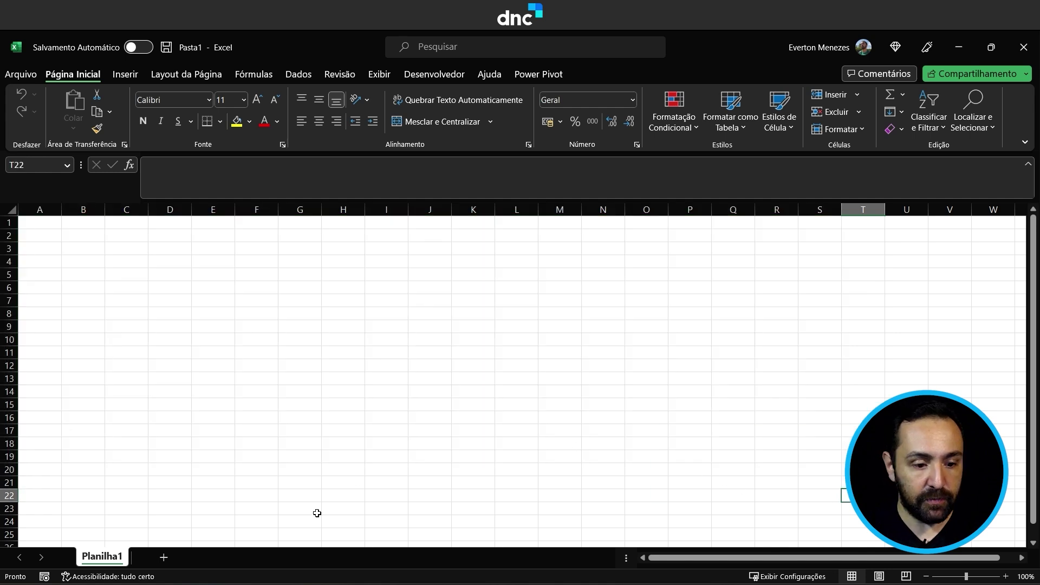
Add a second worksheet to the workbook and return to the first sheet, Planilha1.
left_click(163, 558)
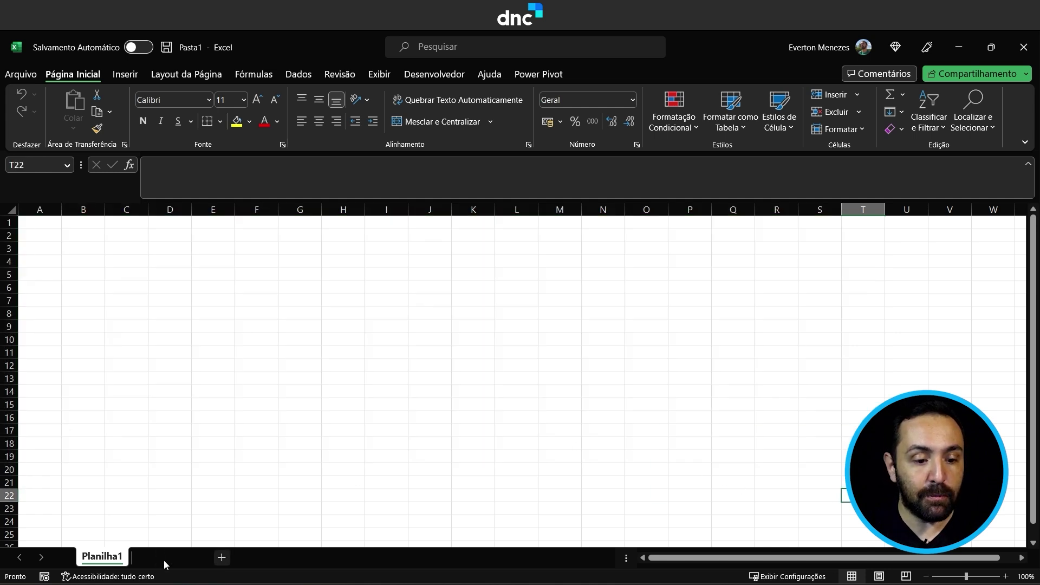
left_click(222, 509)
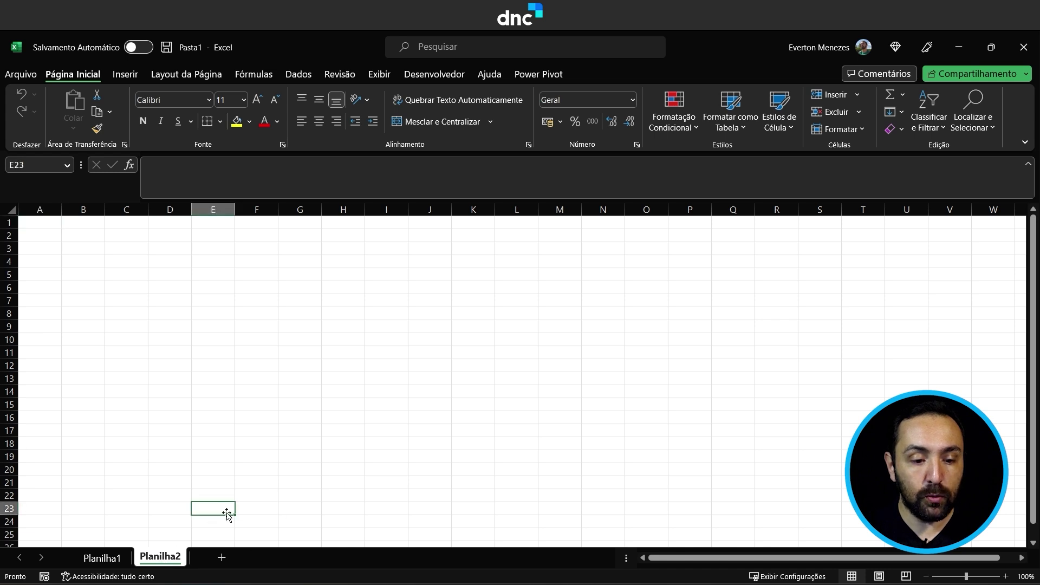
key("ctrl+Page_Up")
left_click(151, 561)
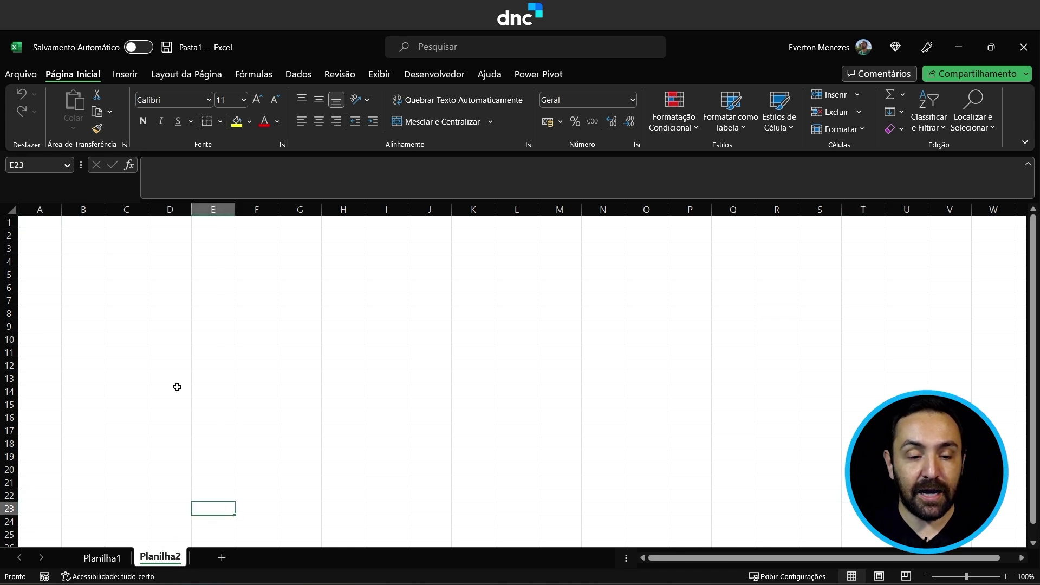
left_click(177, 388)
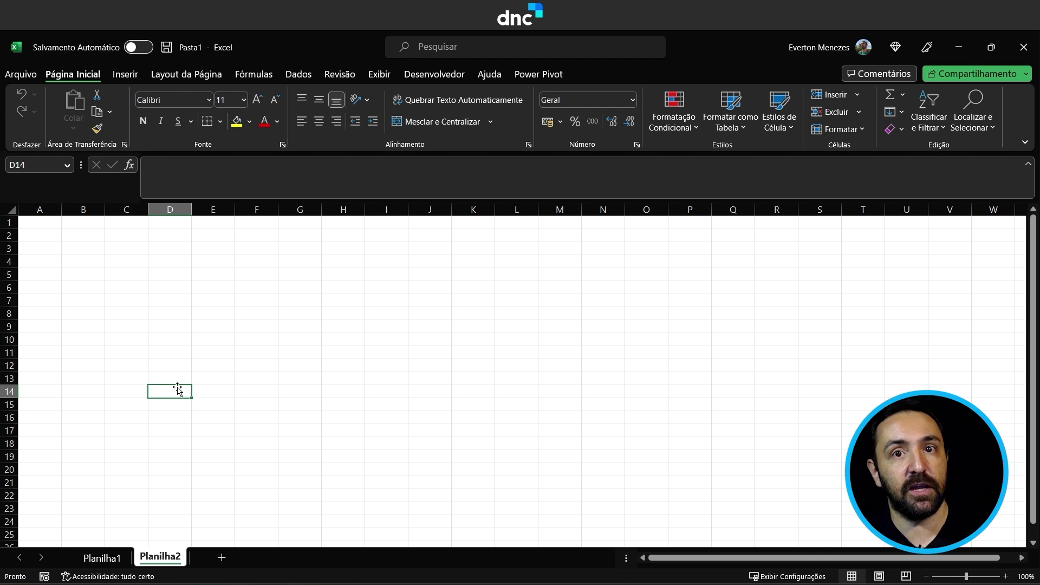
left_click(256, 288)
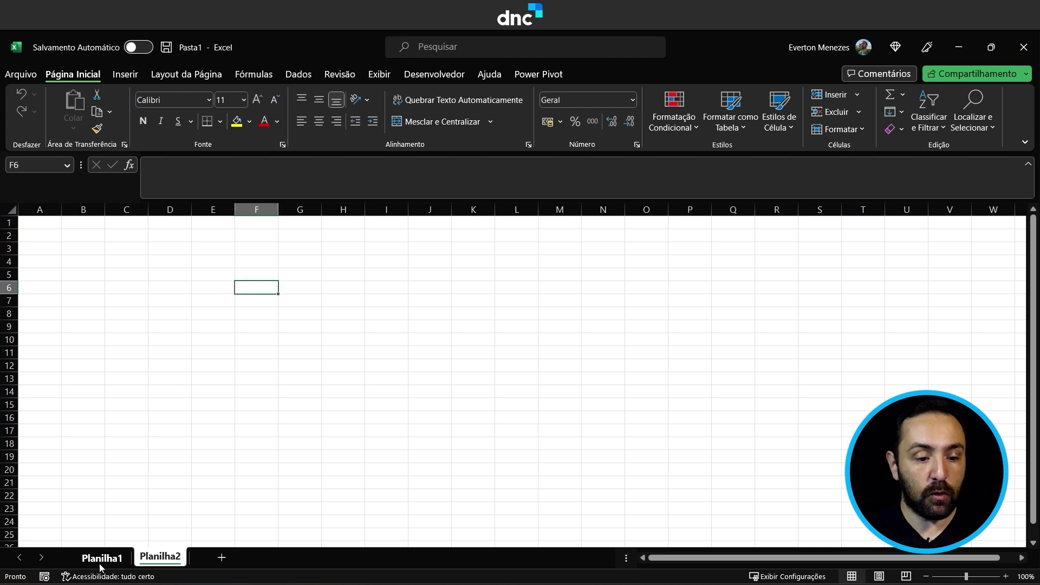
left_click(100, 562)
left_click(65, 279)
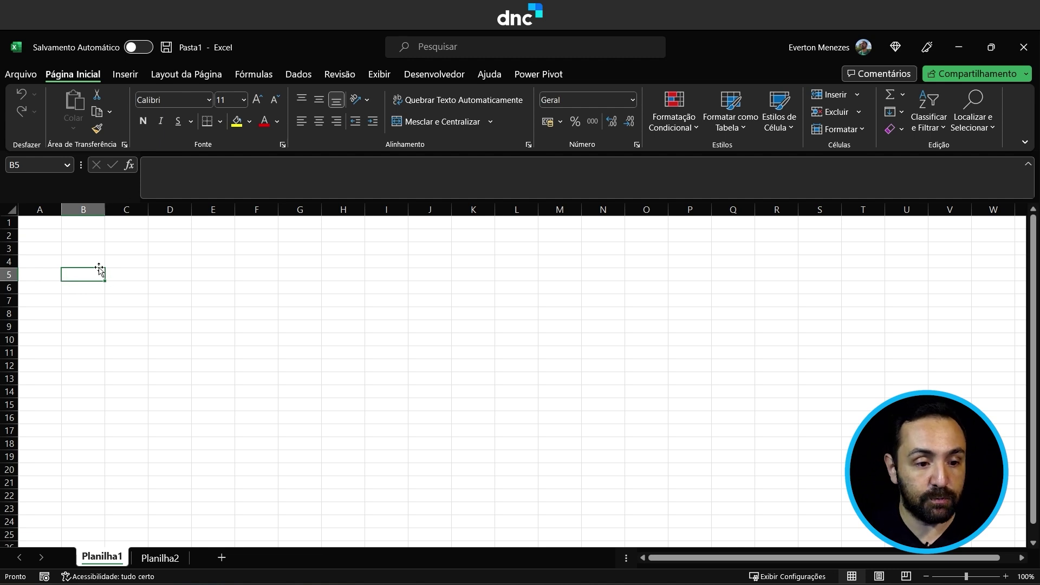
left_click(49, 236)
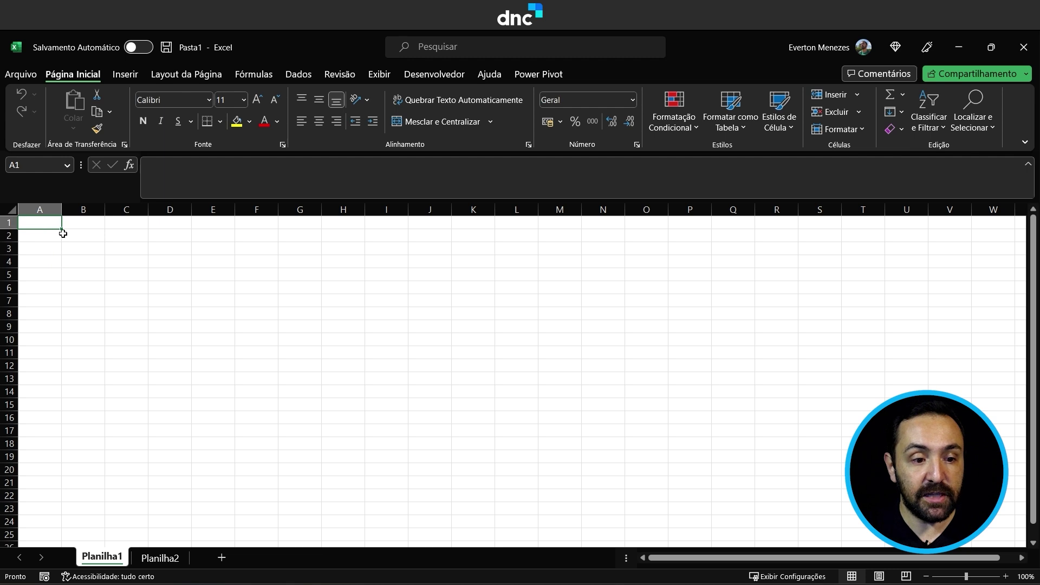
left_click(67, 233)
left_click(115, 247)
left_click(179, 252)
left_click(187, 261)
left_click(203, 272)
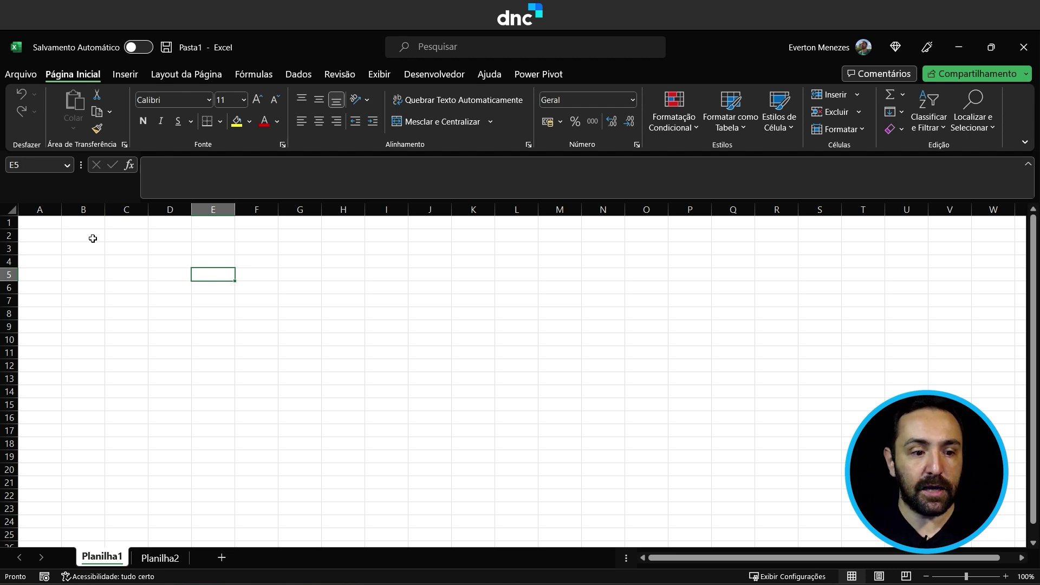
Enter the word "texto" in cell A1 of Planilha1.
left_click(41, 219)
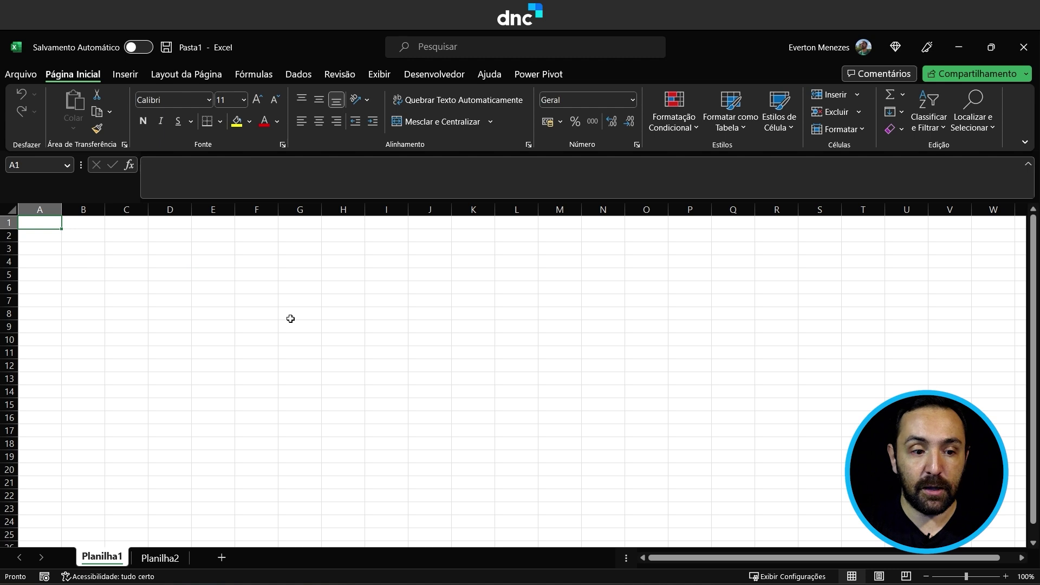
type("tes")
type("x")
type("to")
key("Return")
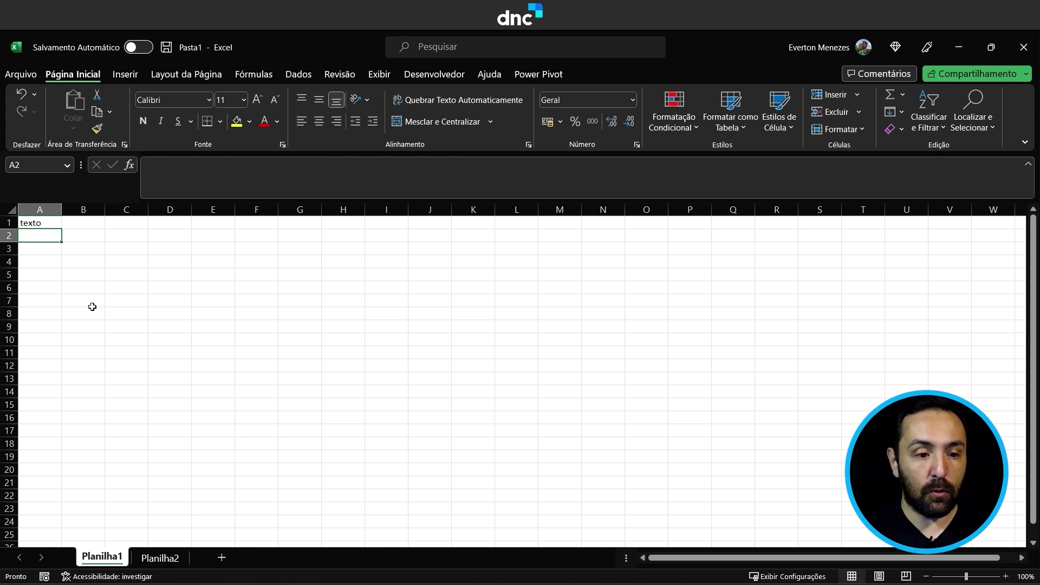
Enter the number 32 in cell B1 and the percentage 45% in cell C1.
key("Up")
key("Right")
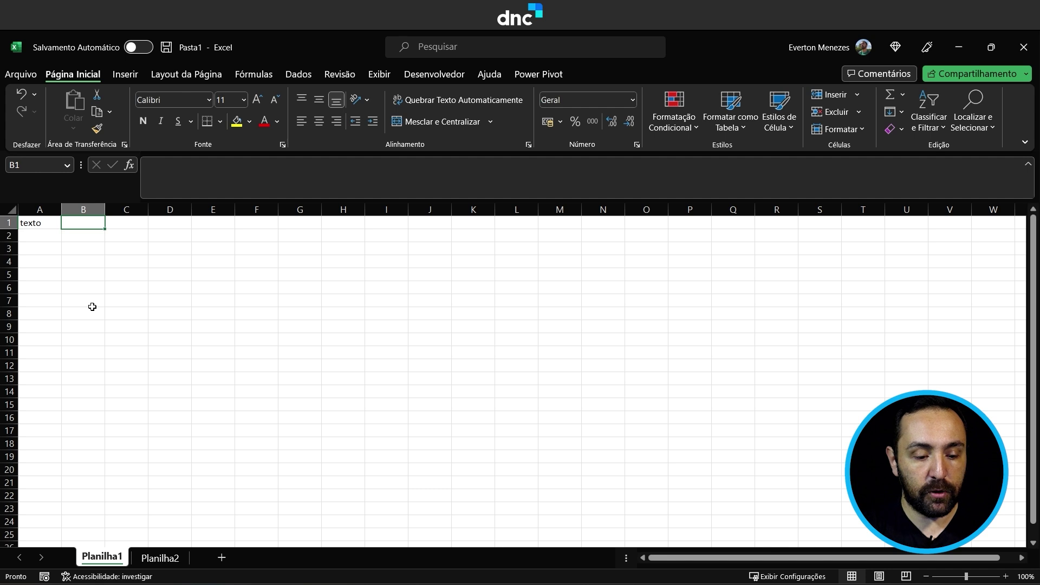
type("32")
key("Return")
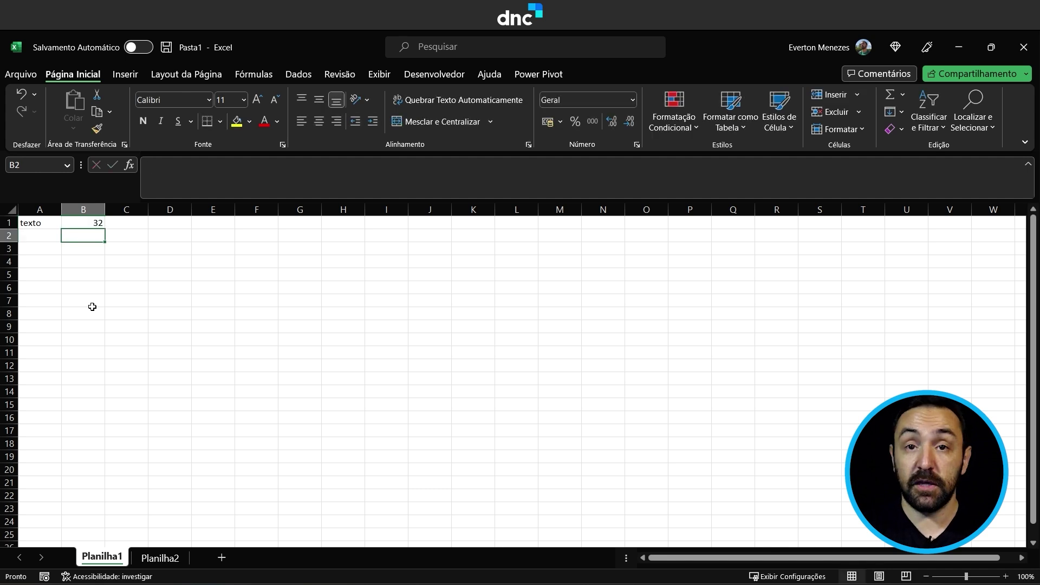
key("Right")
key("Up")
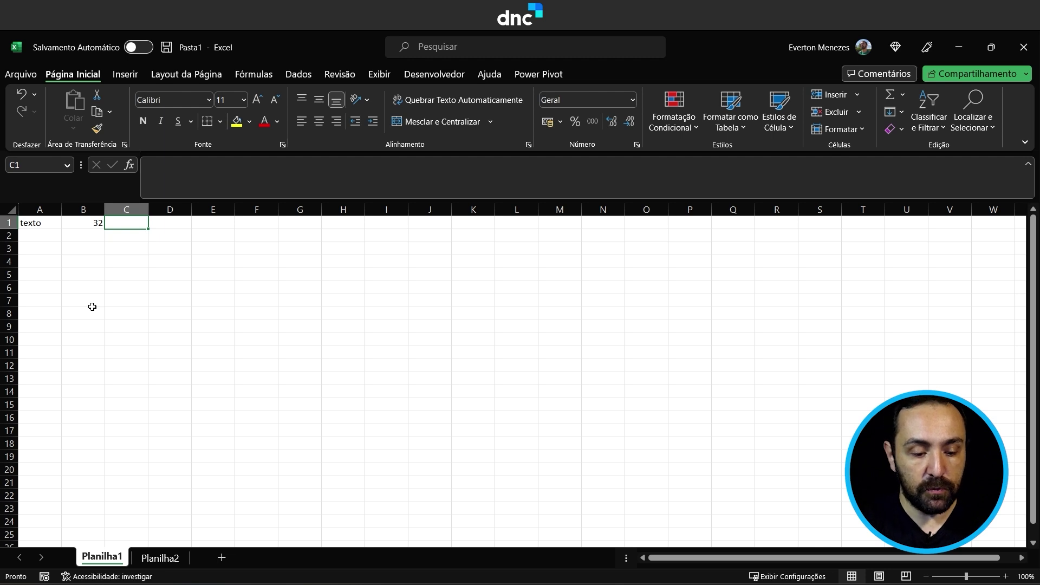
type("45%")
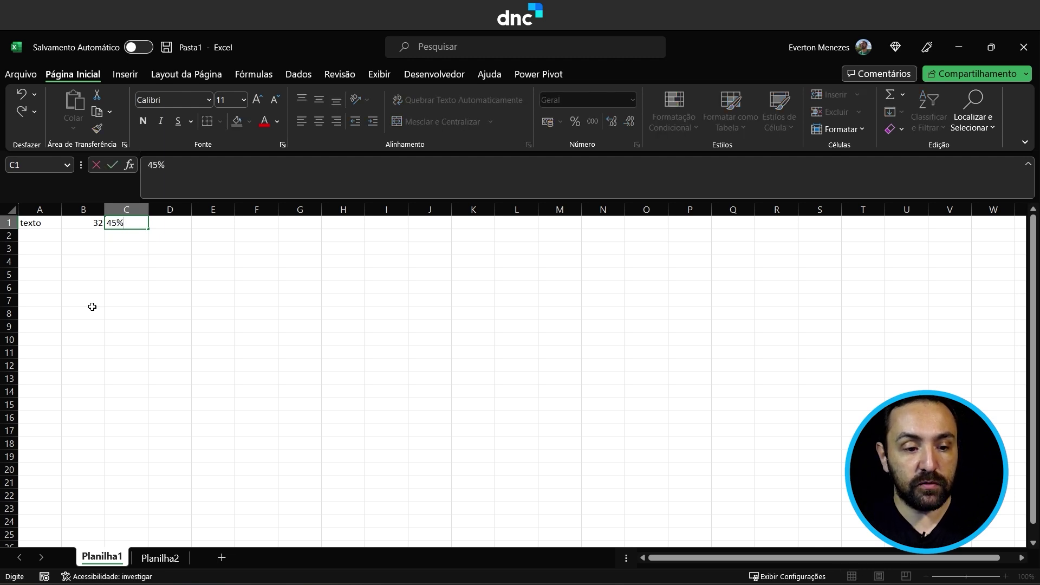
key("Return")
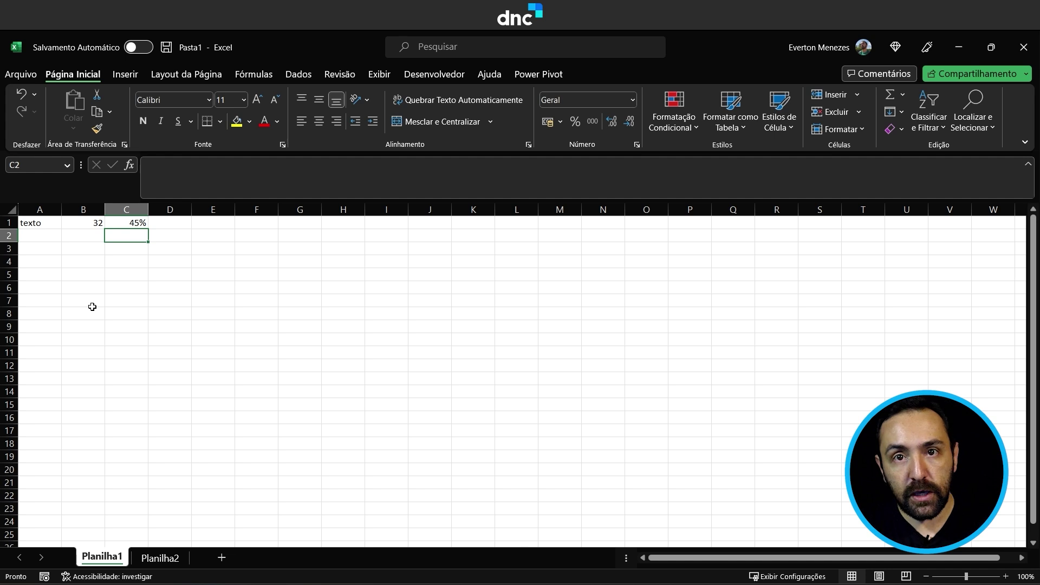
Enter the date 23/01/2023 in cell D1.
key("Up")
key("Right")
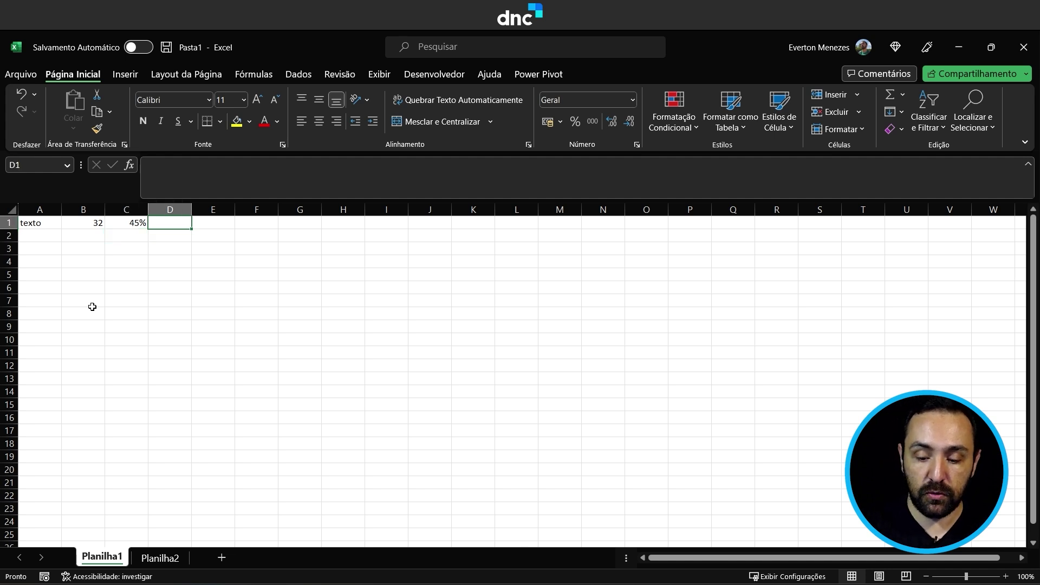
type("23/01/20")
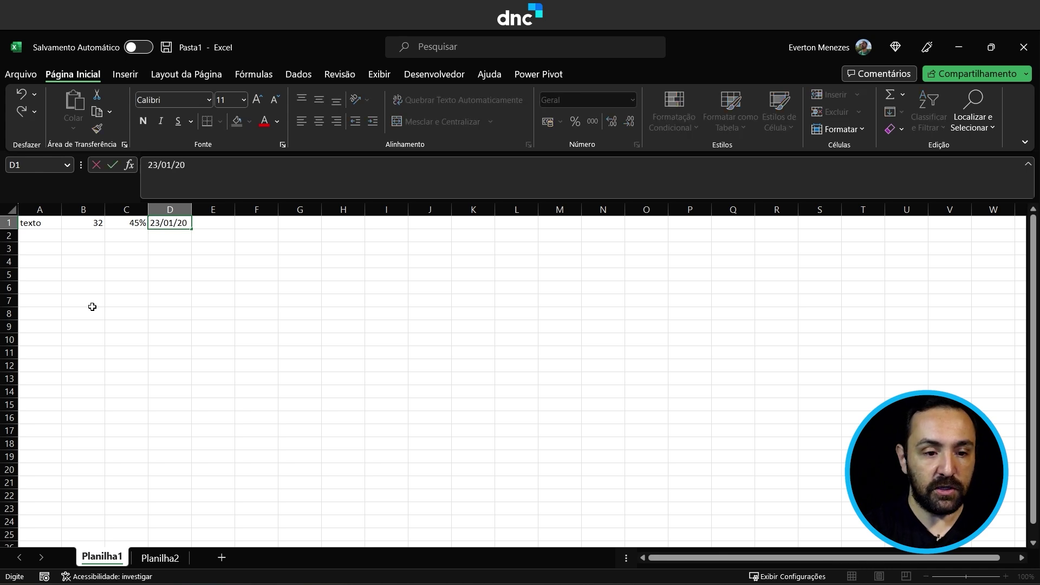
type("23")
key("Return")
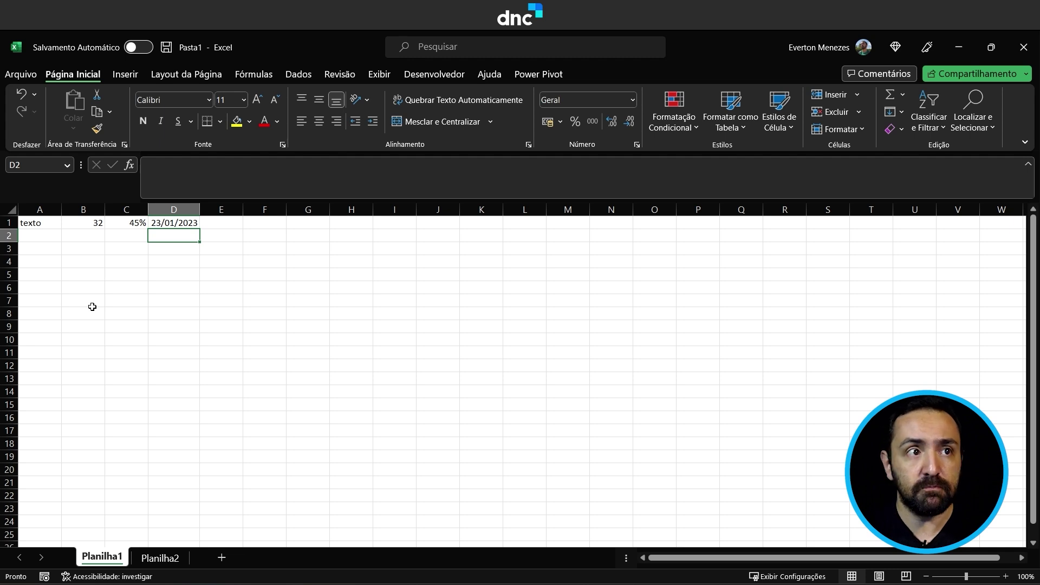
Examine the number formats available for the text in cell A1 without applying any.
left_click(143, 346)
left_click(53, 234)
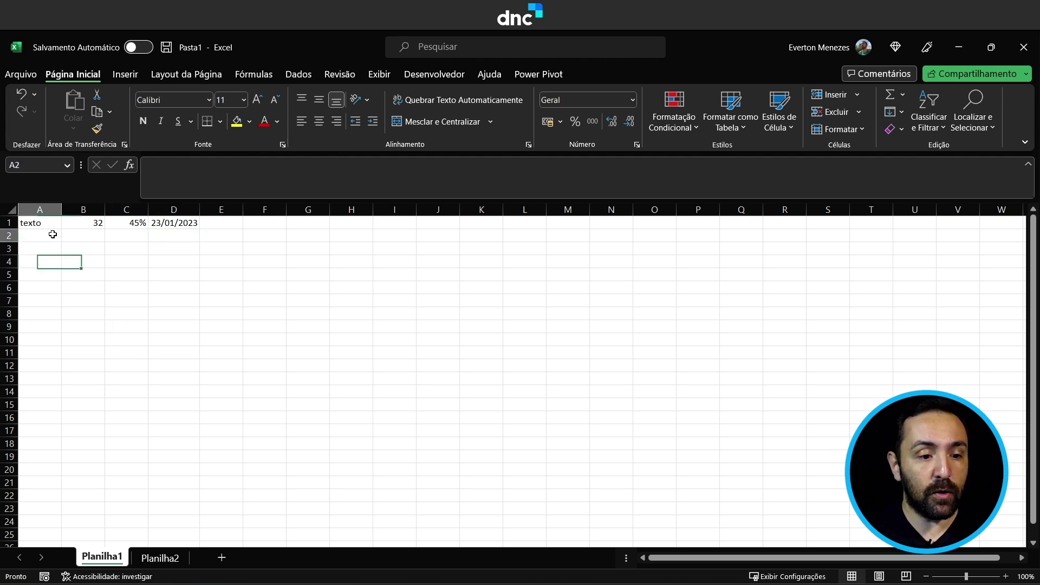
left_click(44, 223)
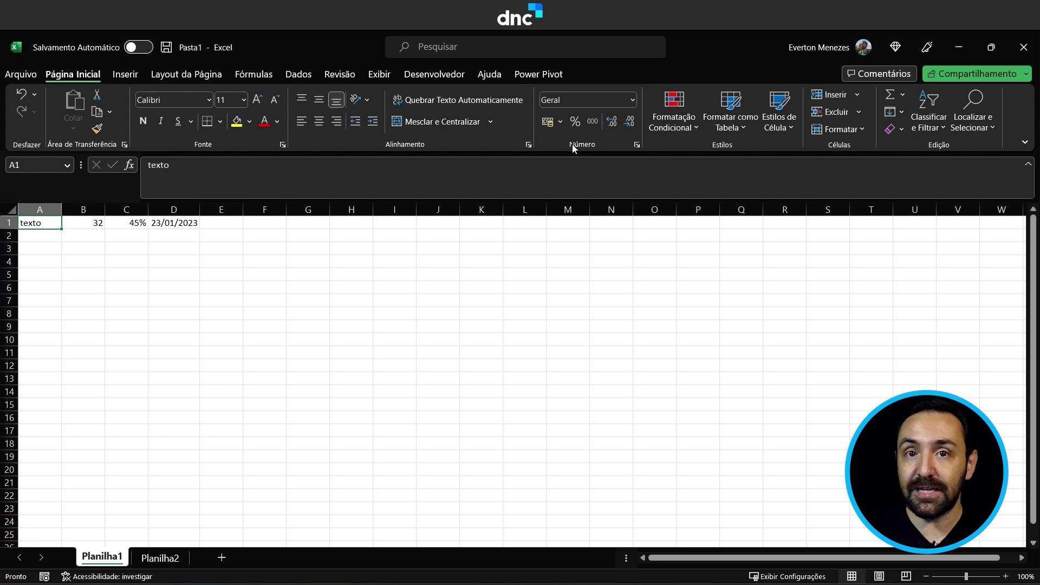
left_click(632, 100)
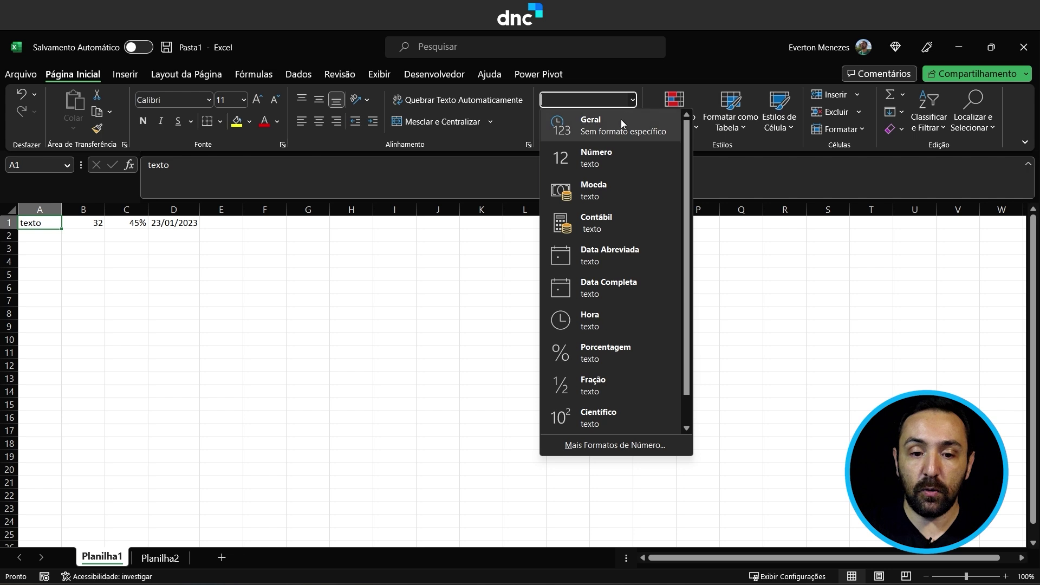
scroll(603, 395, "down", 1)
scroll(604, 394, "up", 1)
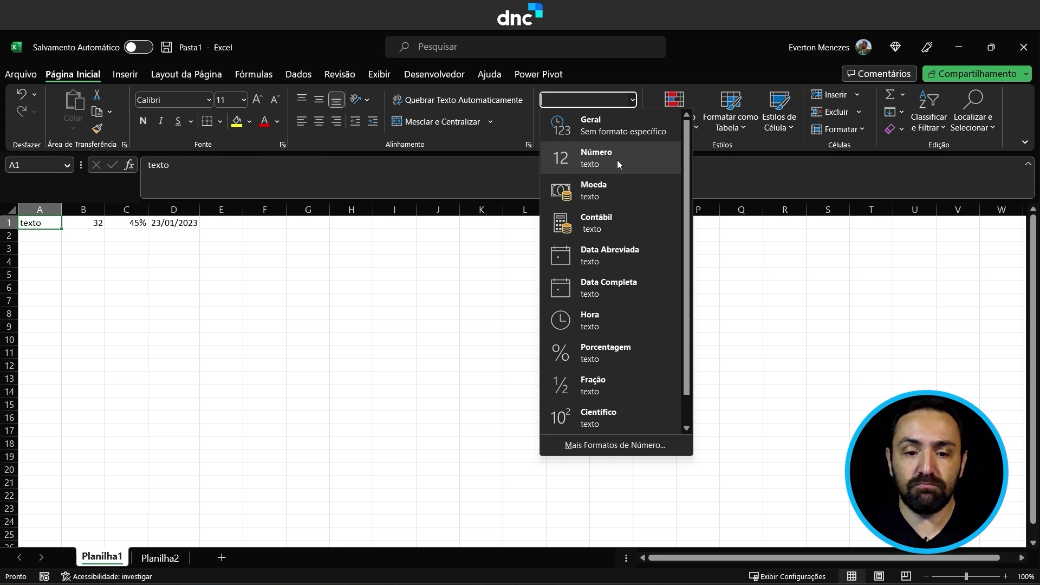
left_click(848, 331)
Apply the Número format to the value in cell B1.
left_click(97, 225)
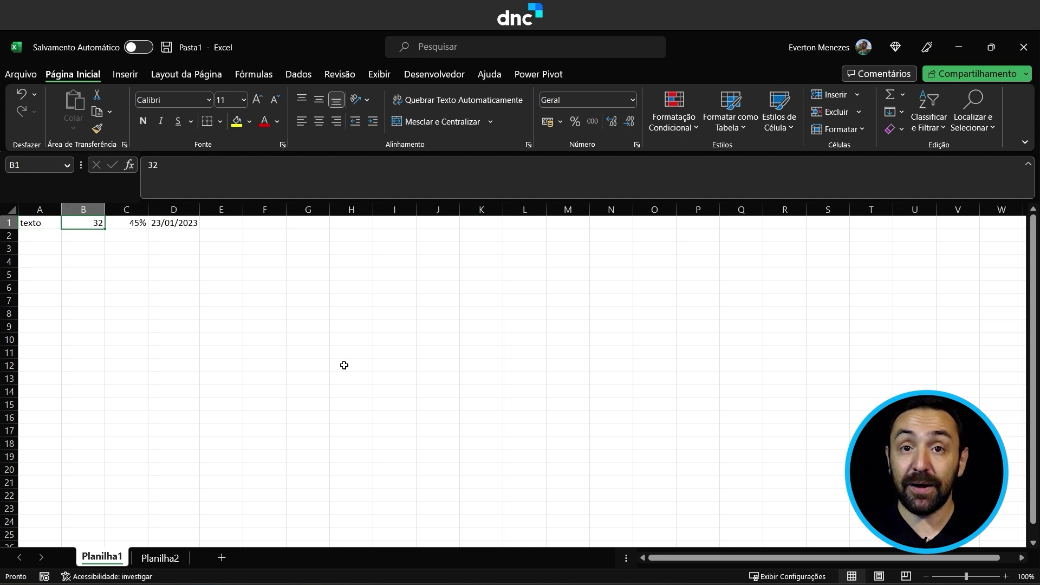
left_click(633, 101)
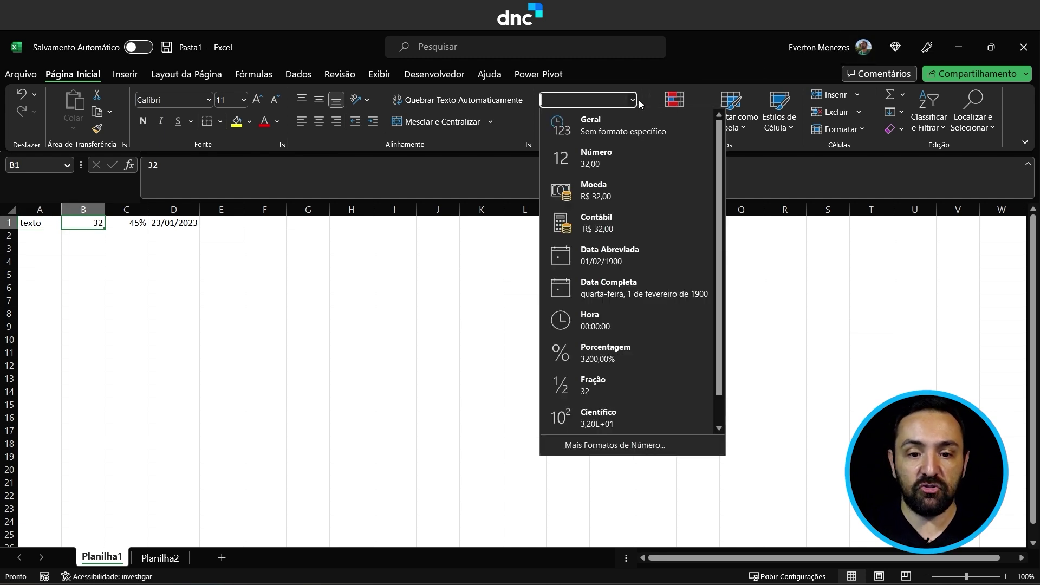
left_click(621, 156)
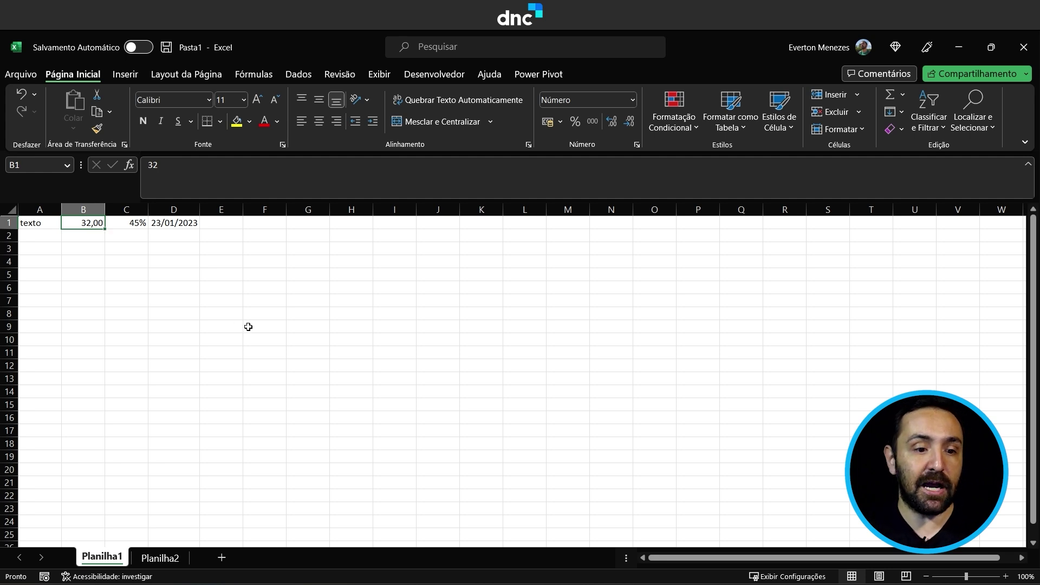
Switch cell C1 to the Número format and back to Porcentagem.
left_click(125, 224)
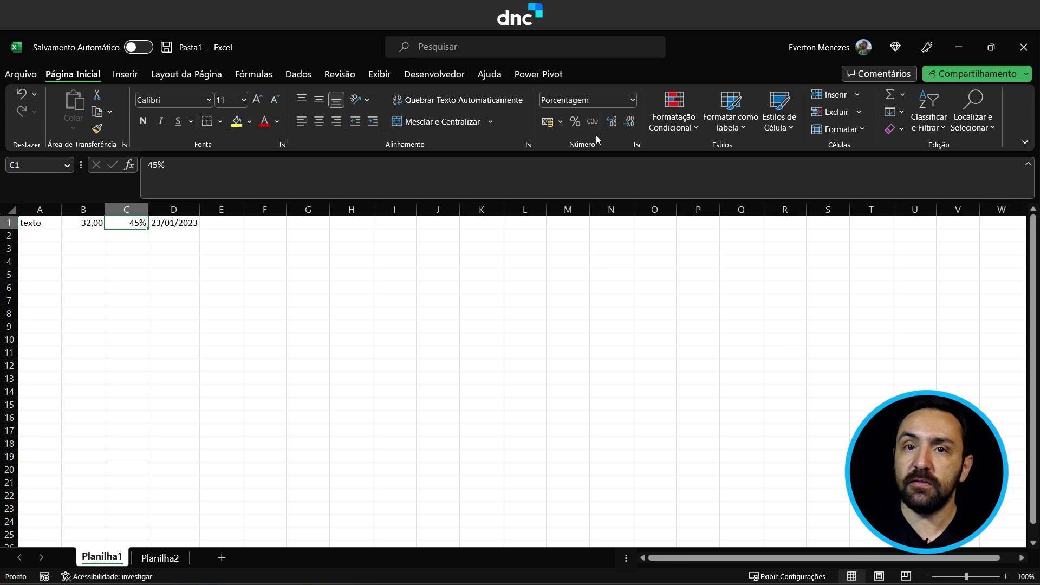
left_click(632, 100)
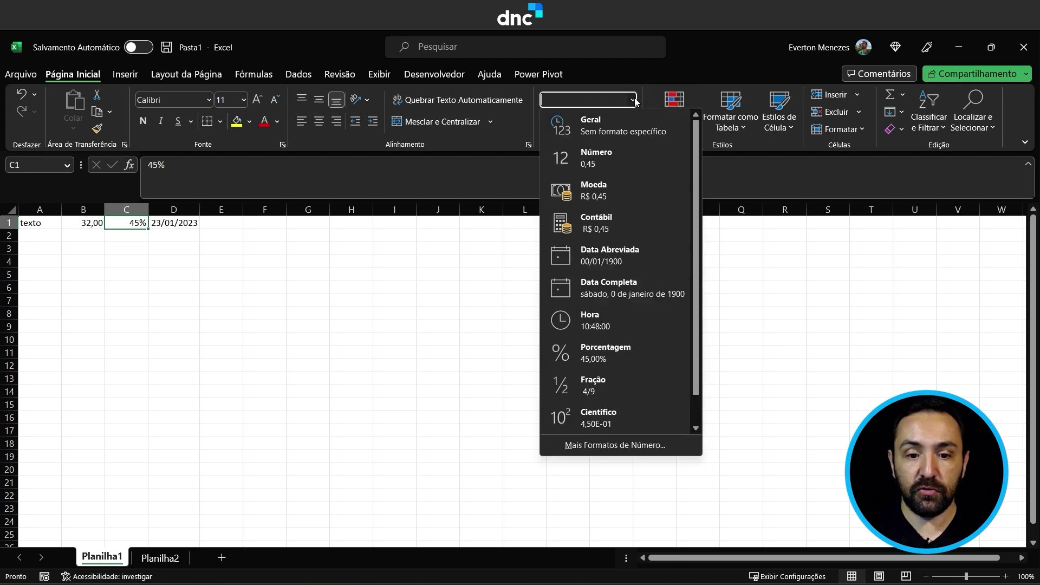
left_click(624, 159)
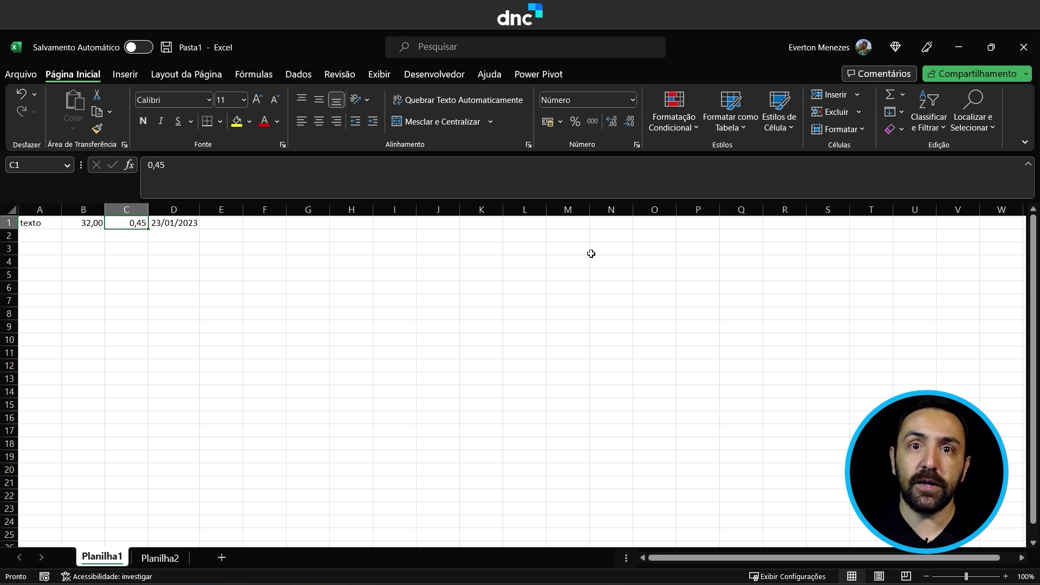
left_click(632, 100)
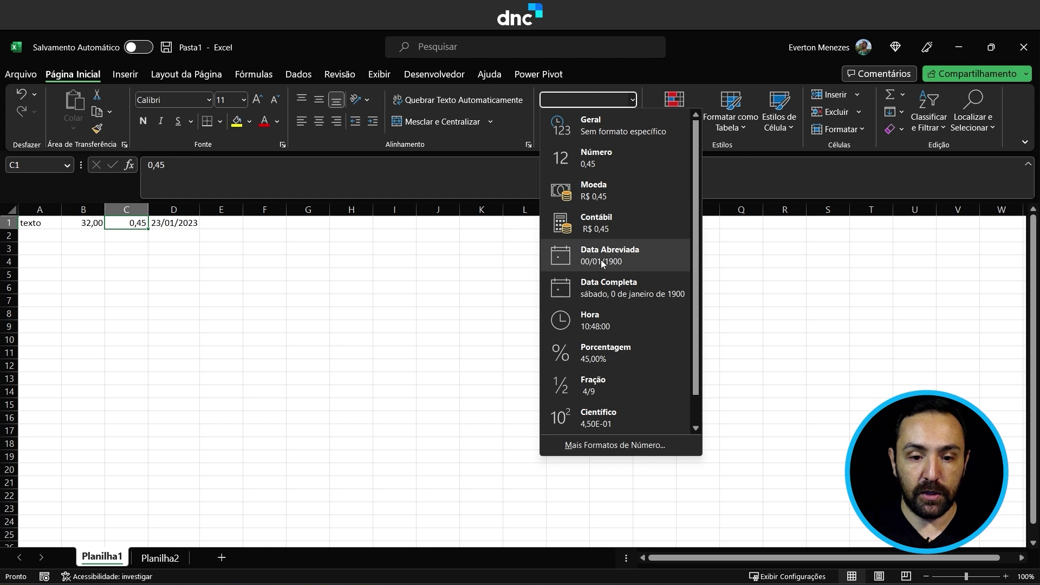
left_click(614, 362)
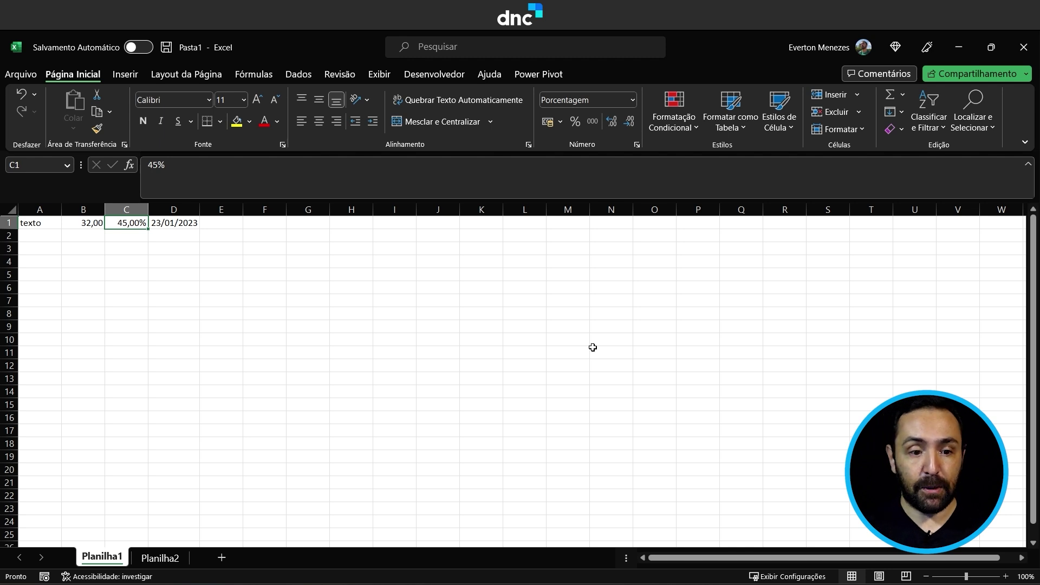
Switch the date in cell D1 to the Data Completa format and back to Data Abreviada.
left_click(175, 226)
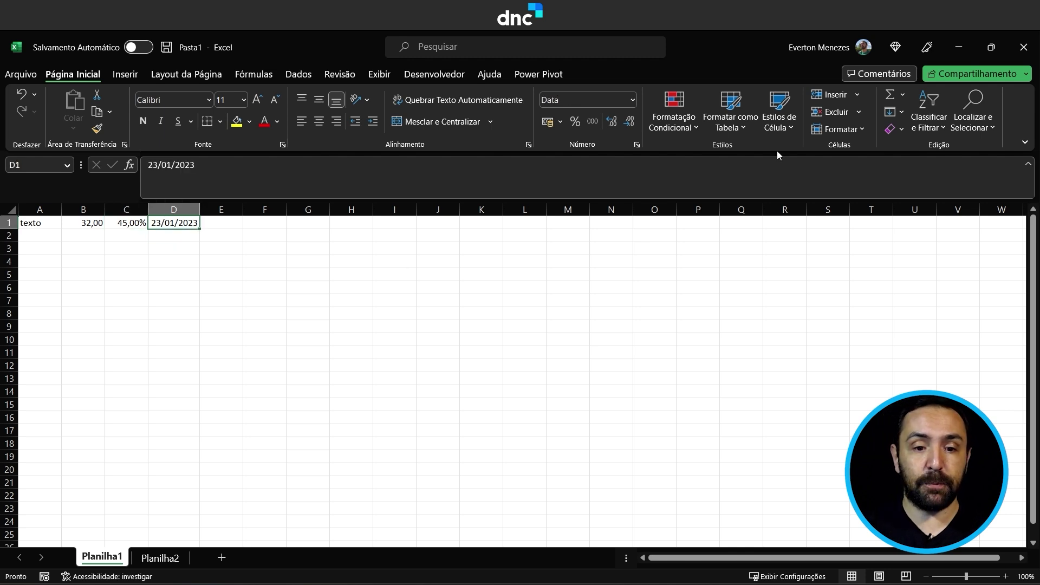
left_click(632, 100)
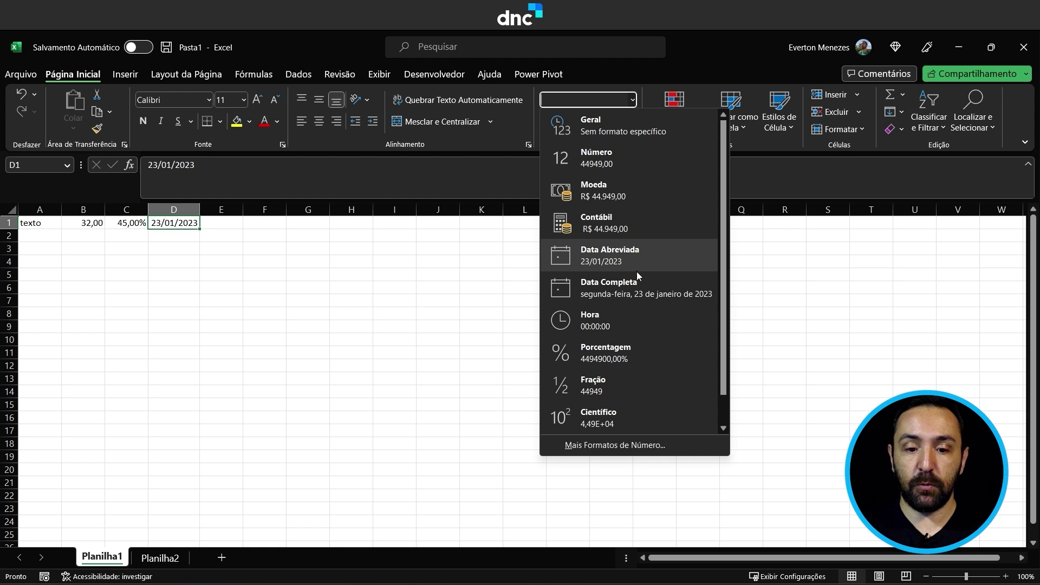
left_click(661, 288)
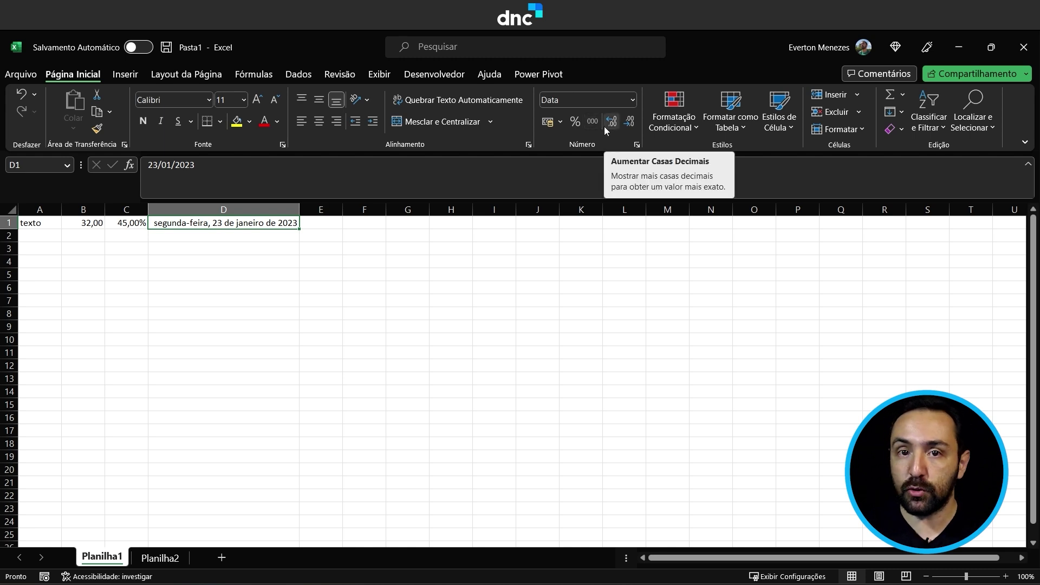
left_click(632, 99)
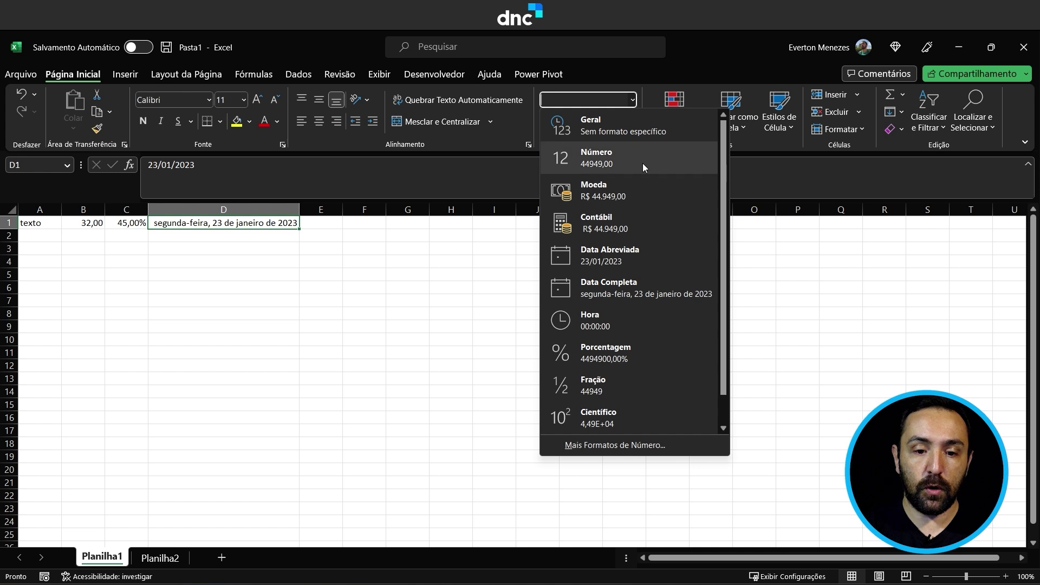
left_click(627, 259)
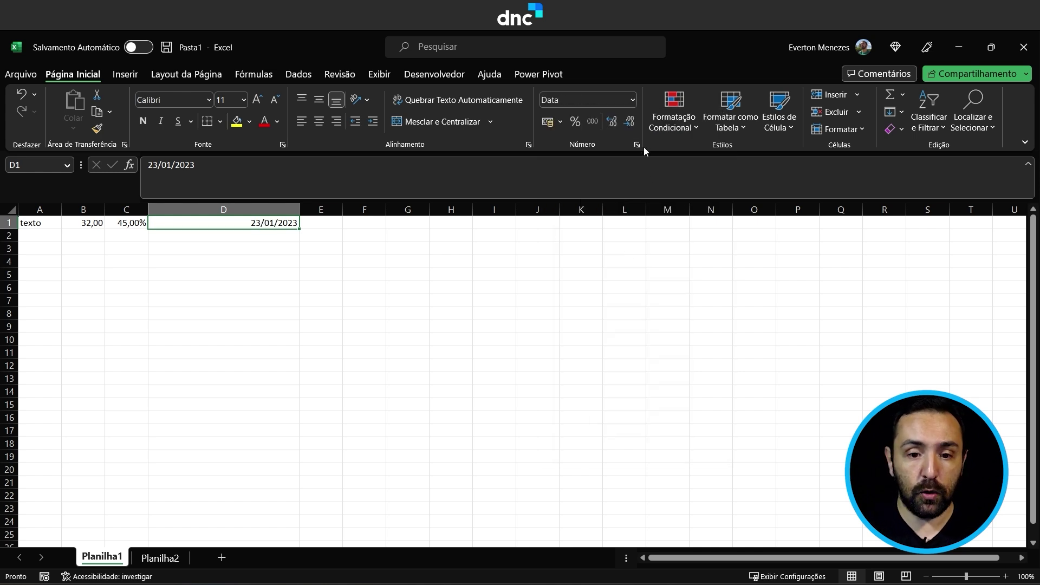
Switch the date in cell D1 to the Número format and back to Data Abreviada.
left_click(632, 100)
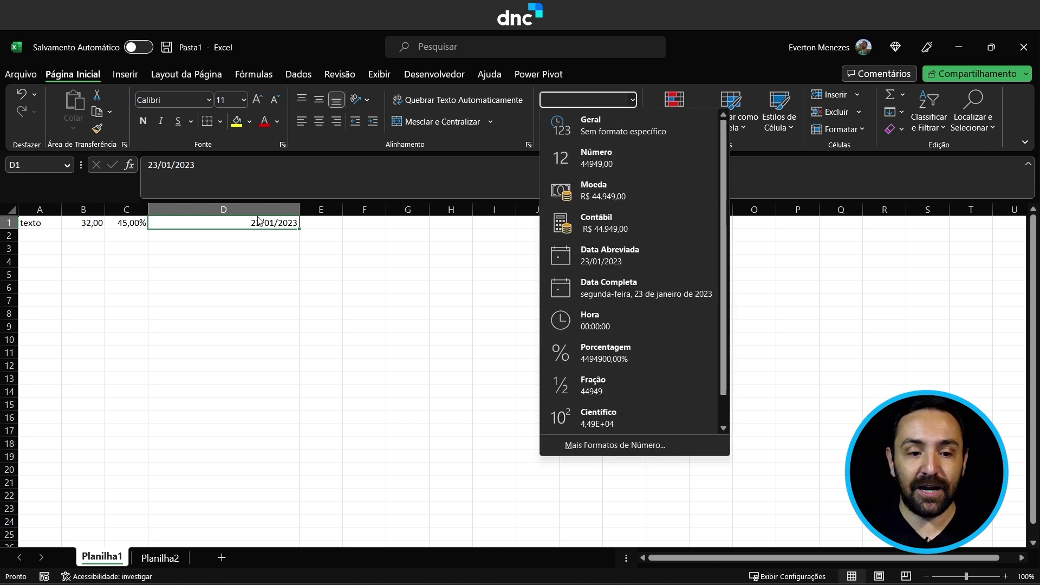
left_click(606, 168)
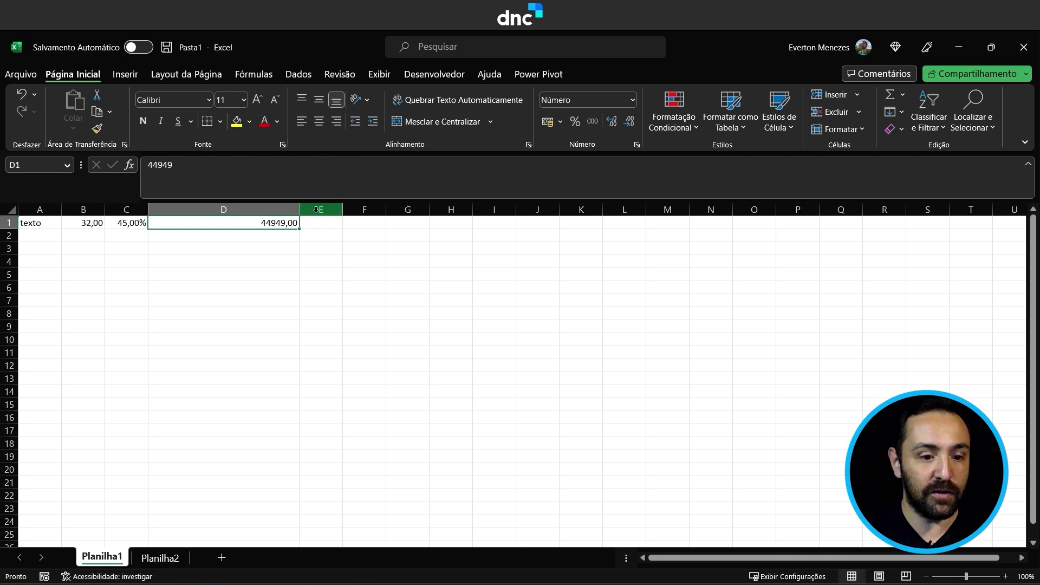
left_click(632, 100)
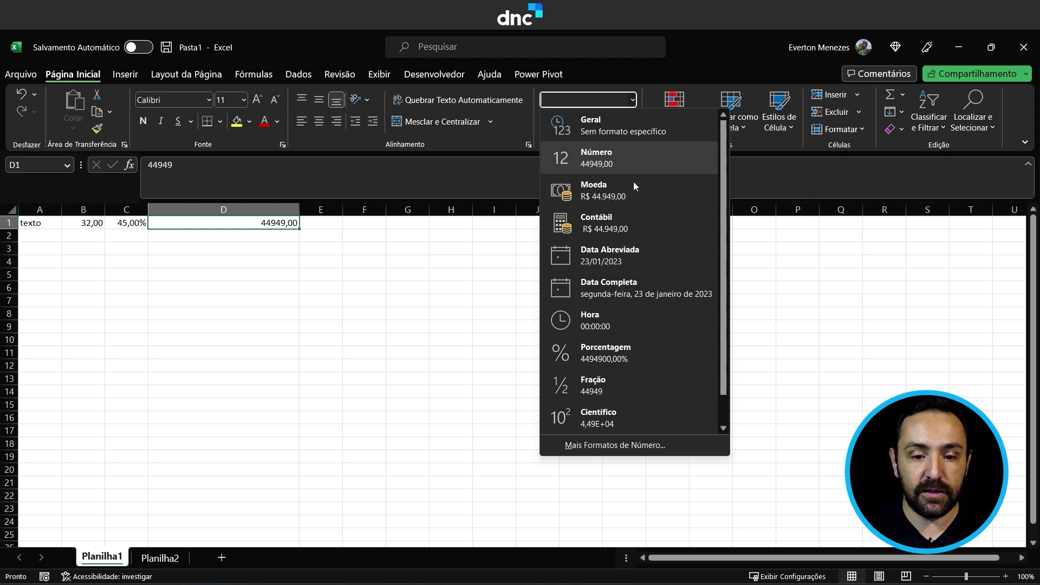
left_click(623, 252)
left_click(359, 296)
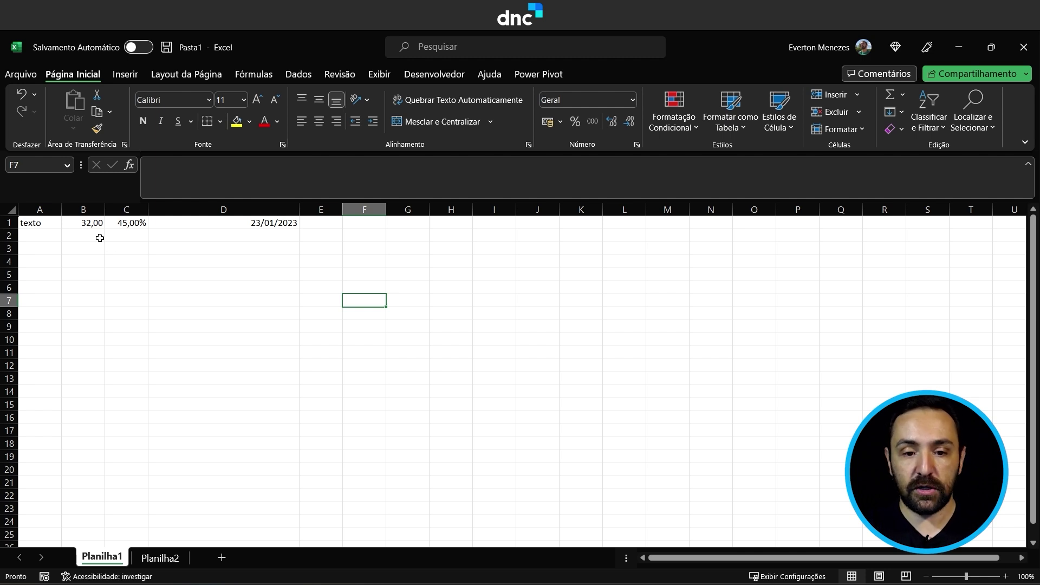
Apply the Moeda format to the value in cell B1.
left_click(82, 223)
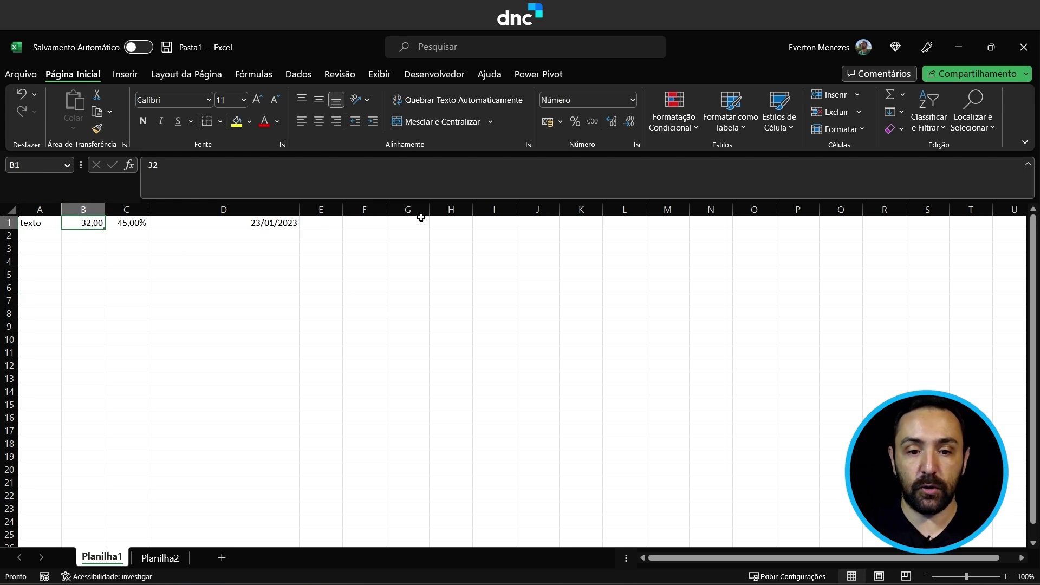
left_click(631, 100)
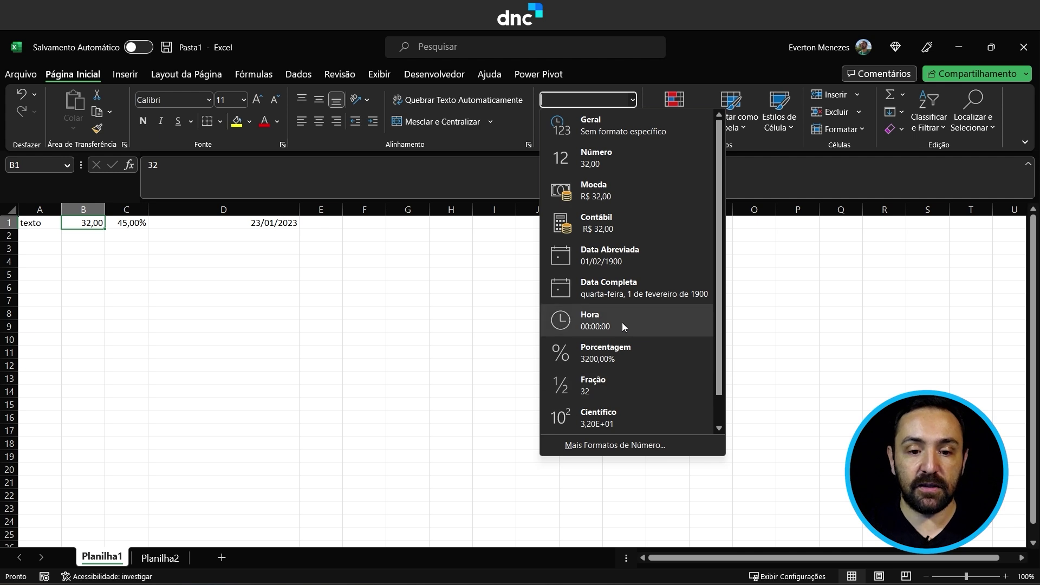
left_click(640, 199)
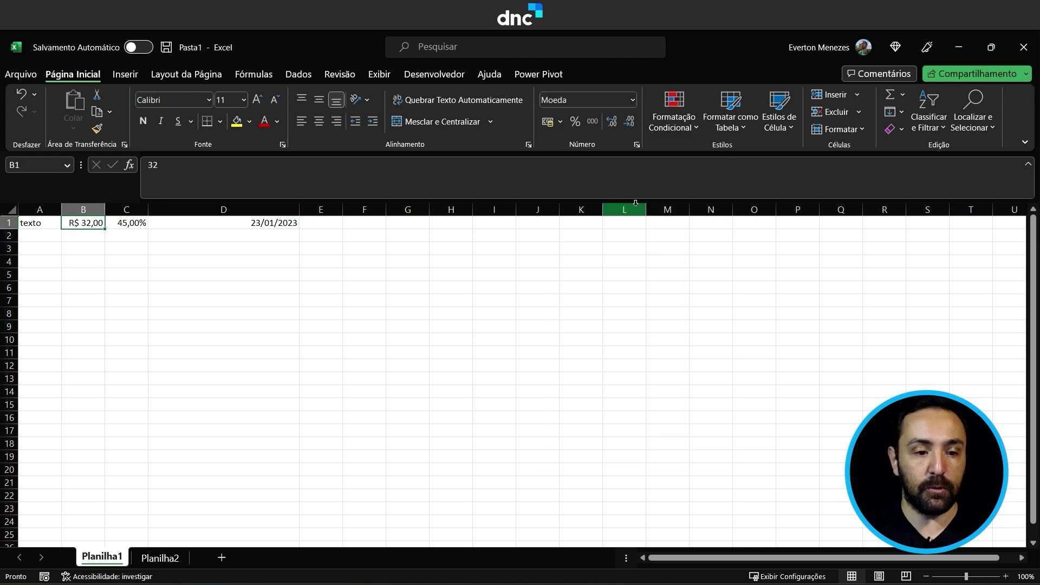
left_click(426, 325)
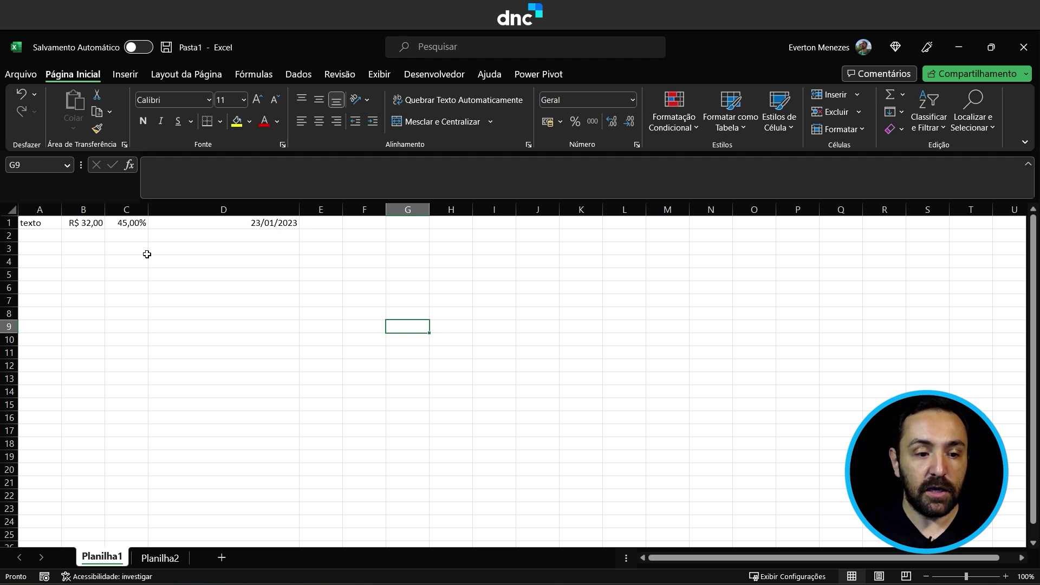
Try increasing and decreasing the decimal places of cell B1, ending with two decimal places.
left_click(79, 222)
left_click(613, 123)
left_click(613, 123)
left_click(613, 122)
left_click(613, 122)
left_click(630, 122)
left_click(630, 121)
left_click(629, 122)
left_click(630, 122)
left_click(627, 124)
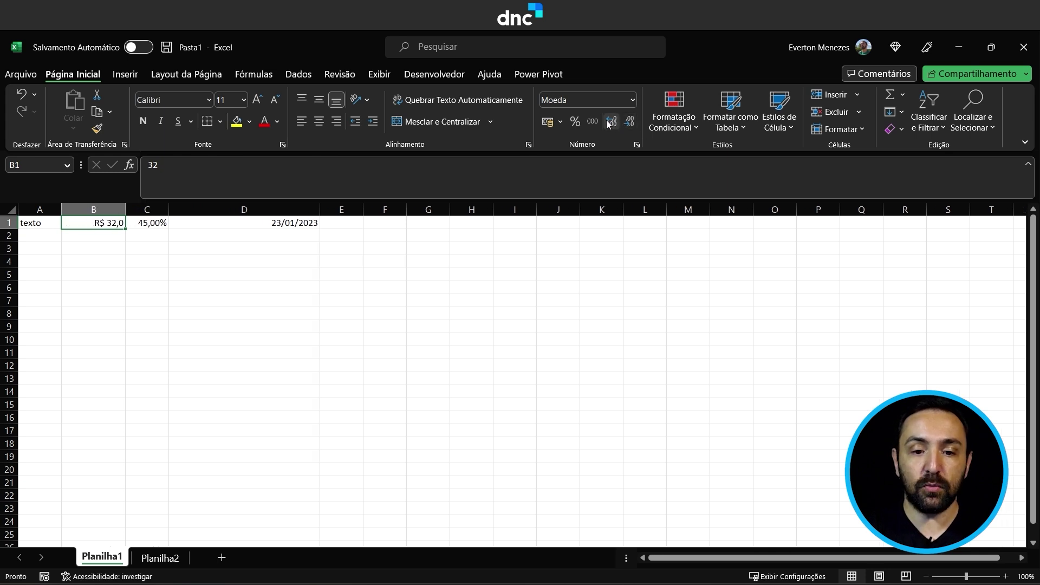
left_click(606, 119)
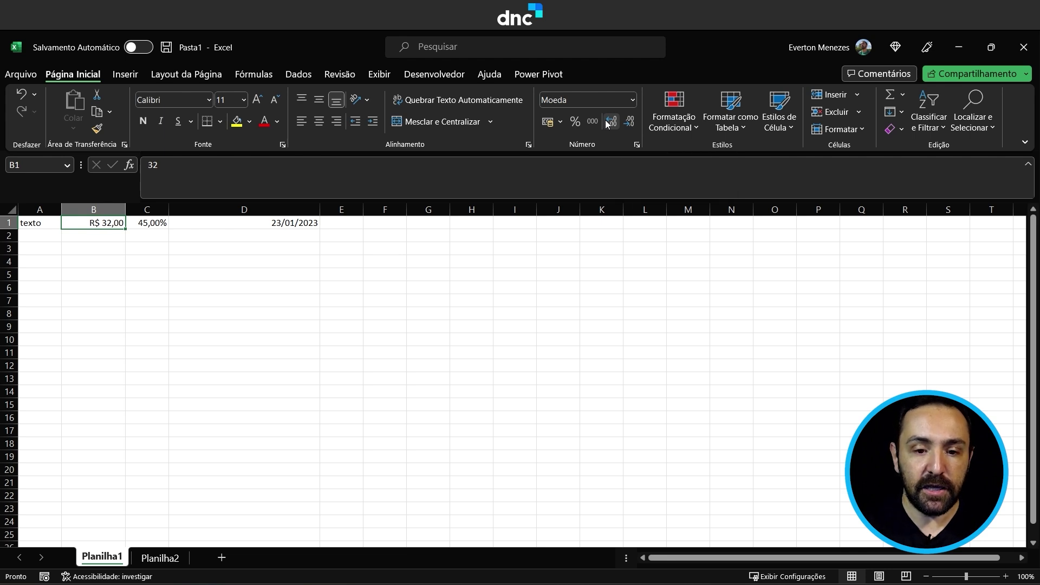
left_click(644, 311)
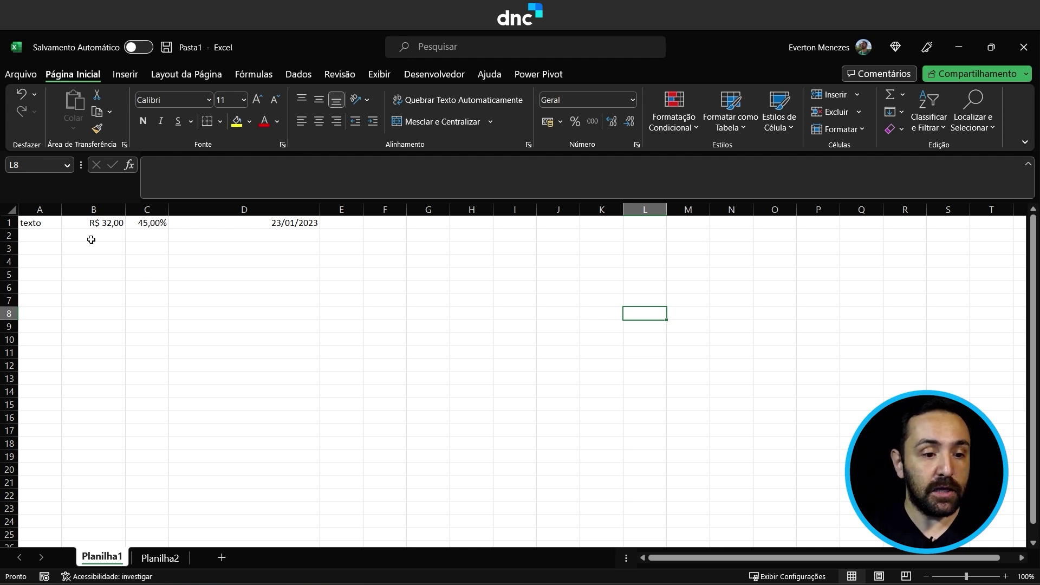
Set the text in cell A1 to the Arial Black font at size 20.
left_click(41, 224)
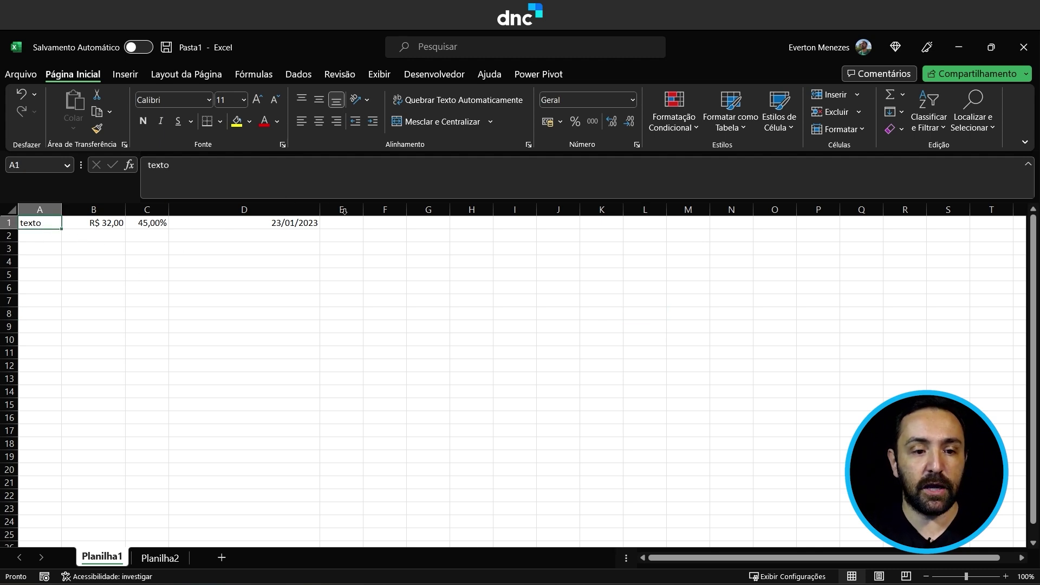
left_click(208, 99)
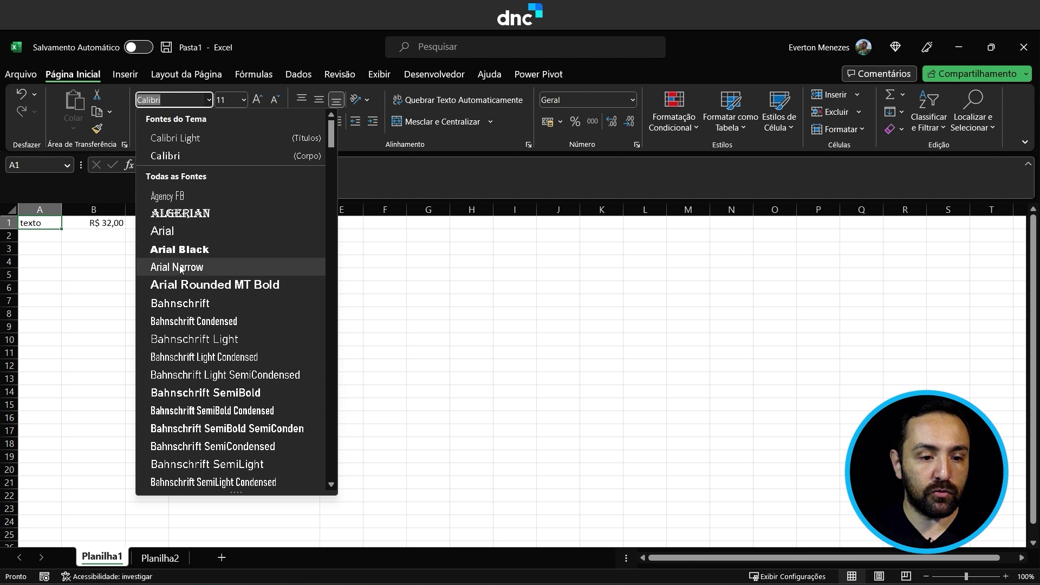
left_click(186, 249)
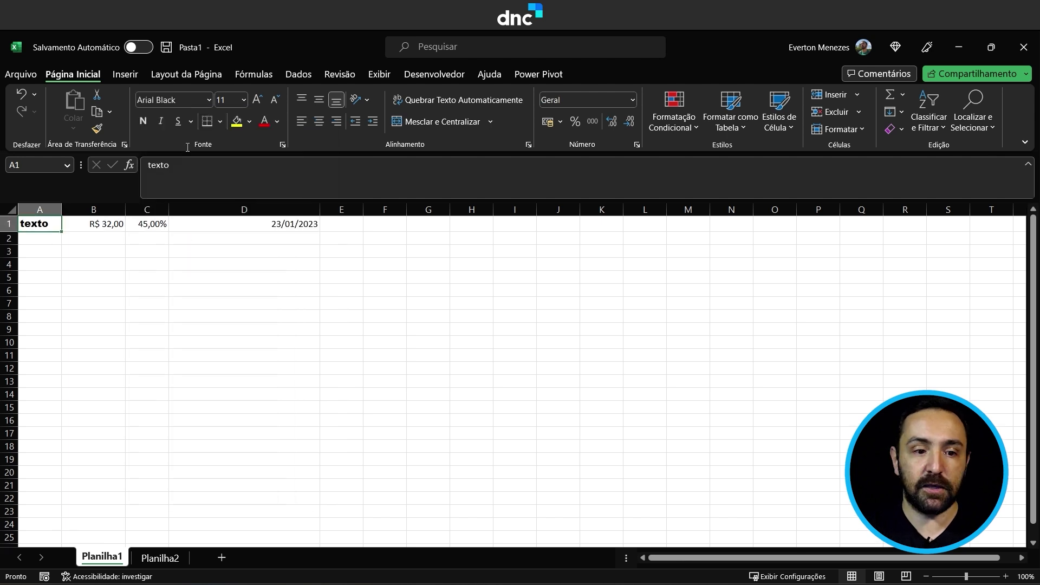
left_click(243, 100)
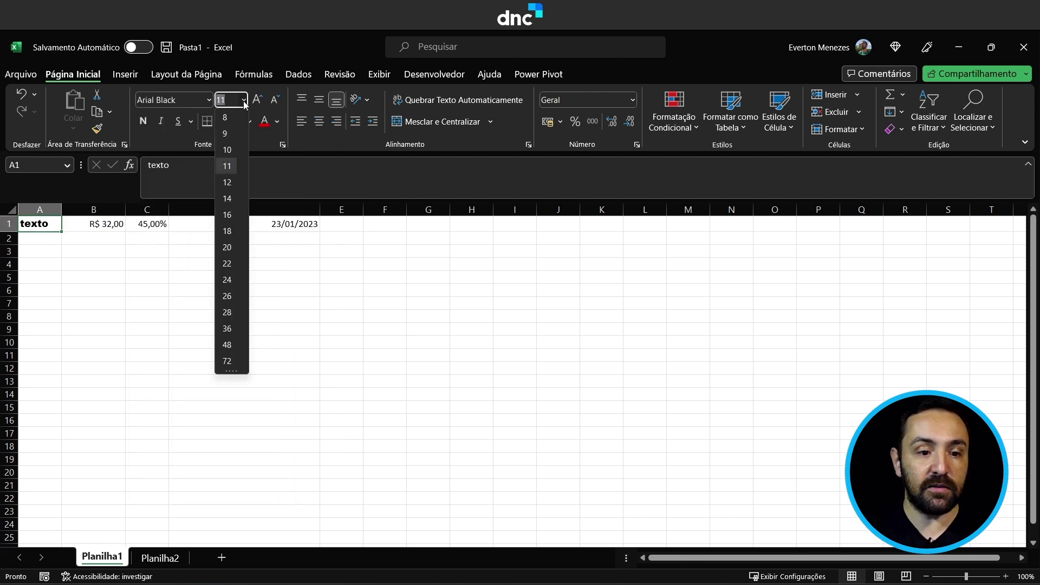
left_click(228, 248)
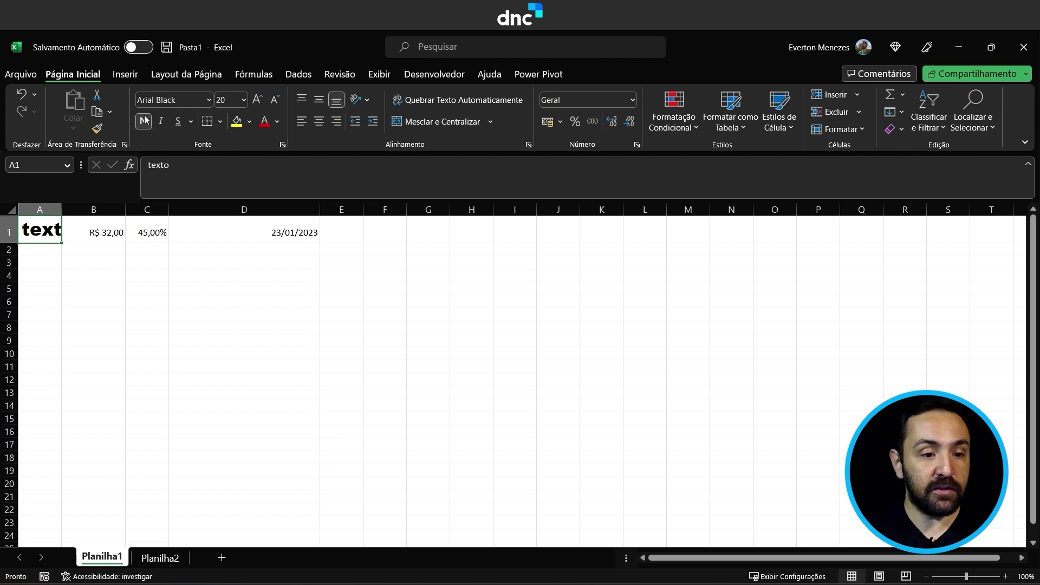
Toggle italic on and off for cell A1, and underline its text.
left_click(160, 128)
left_click(160, 129)
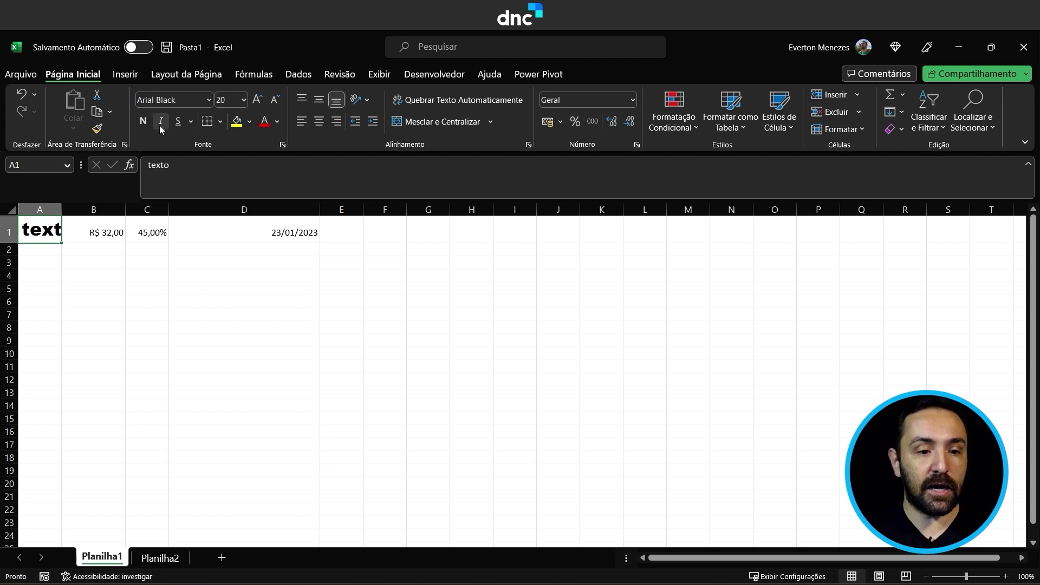
left_click(176, 126)
left_click(176, 126)
left_click(176, 125)
Fill cell A1 with the theme green and make its text white.
left_click(249, 121)
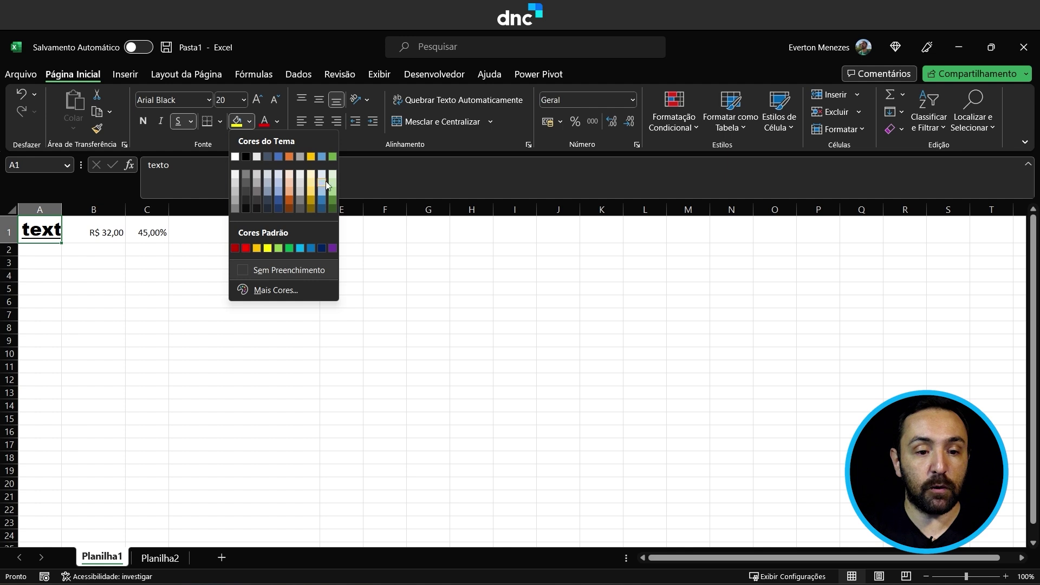
left_click(332, 157)
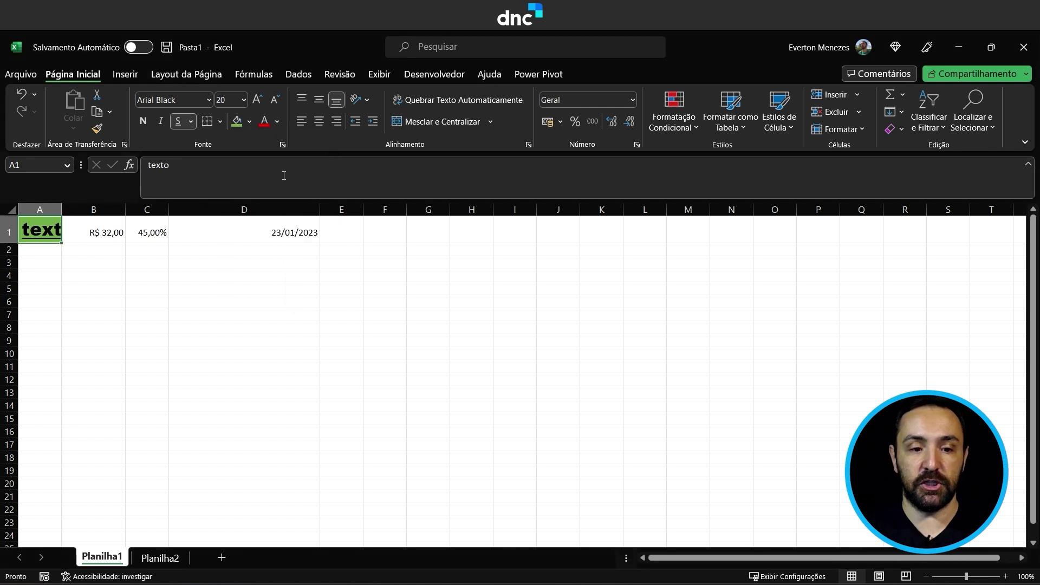
left_click(277, 121)
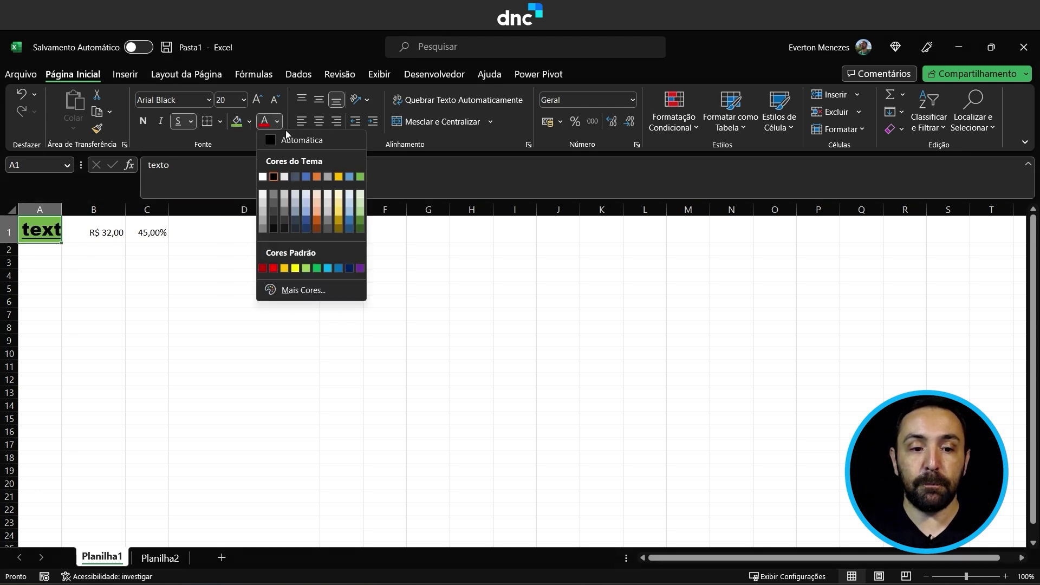
left_click(263, 177)
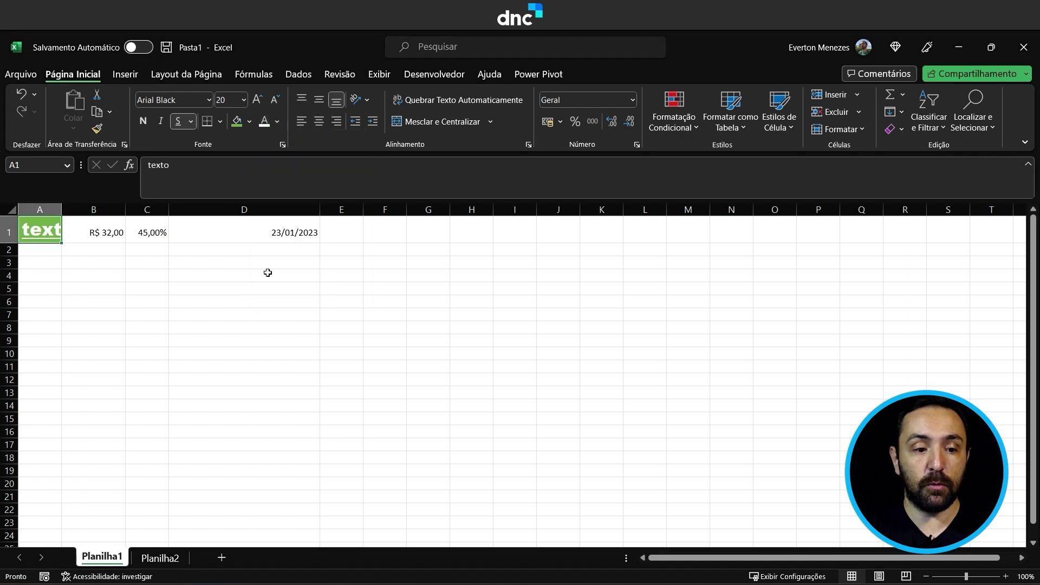
left_click(268, 310)
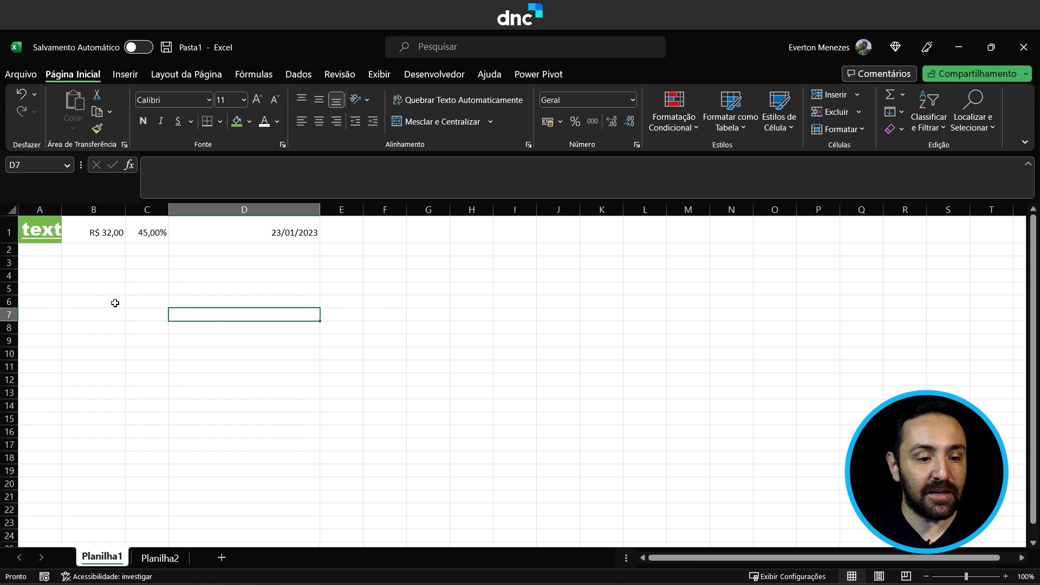
Widen column A and increase the height of row 1, each to roughly two and a half times its size.
left_click(94, 280)
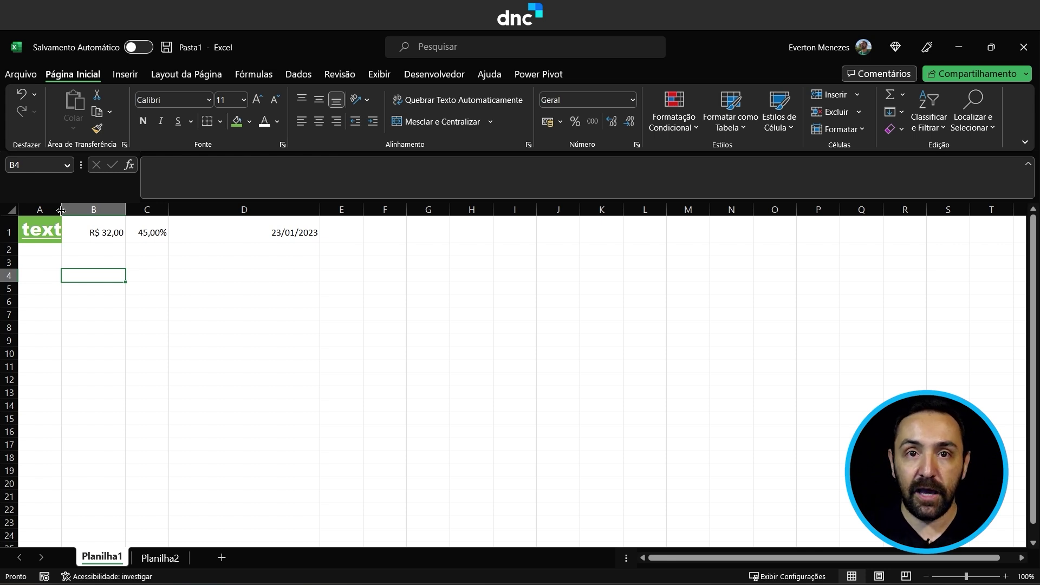
left_click_drag(61, 210, 125, 198)
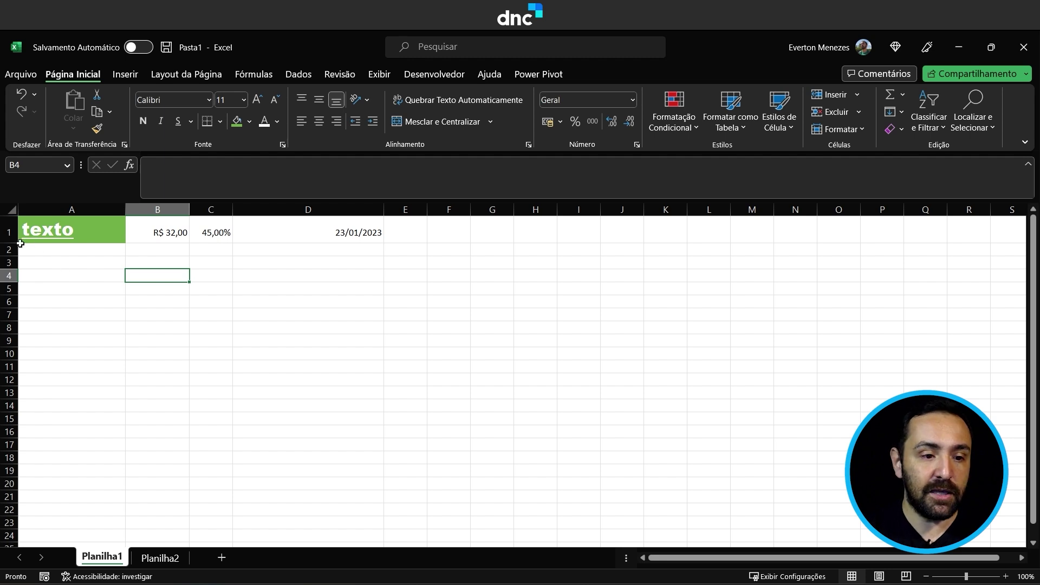
left_click_drag(12, 241, 12, 287)
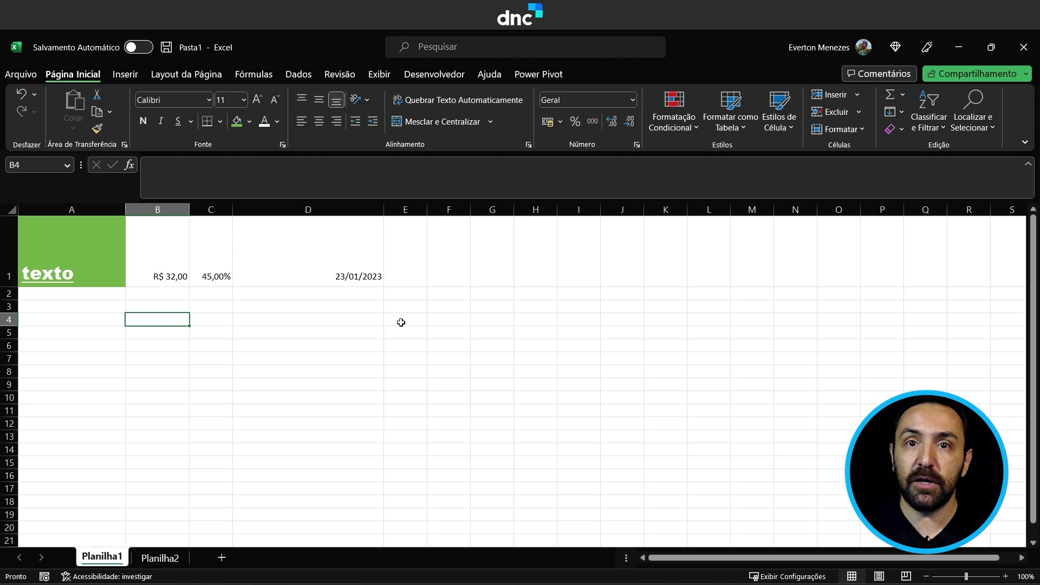
Centre the text of cell A1 both vertically and horizontally, trying right alignment along the way.
left_click(109, 266)
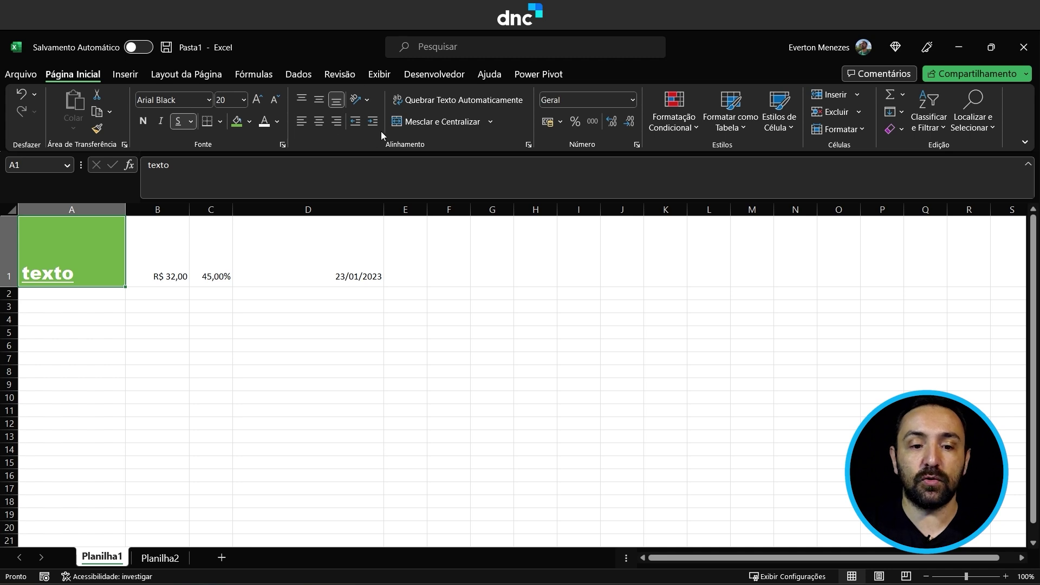
left_click(320, 103)
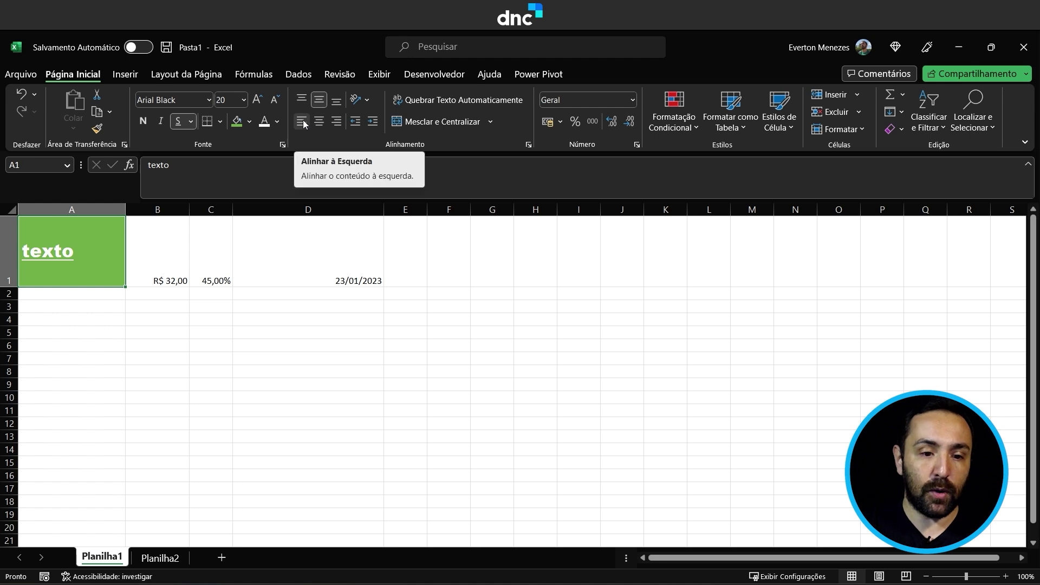
left_click(320, 122)
left_click(338, 124)
left_click(320, 117)
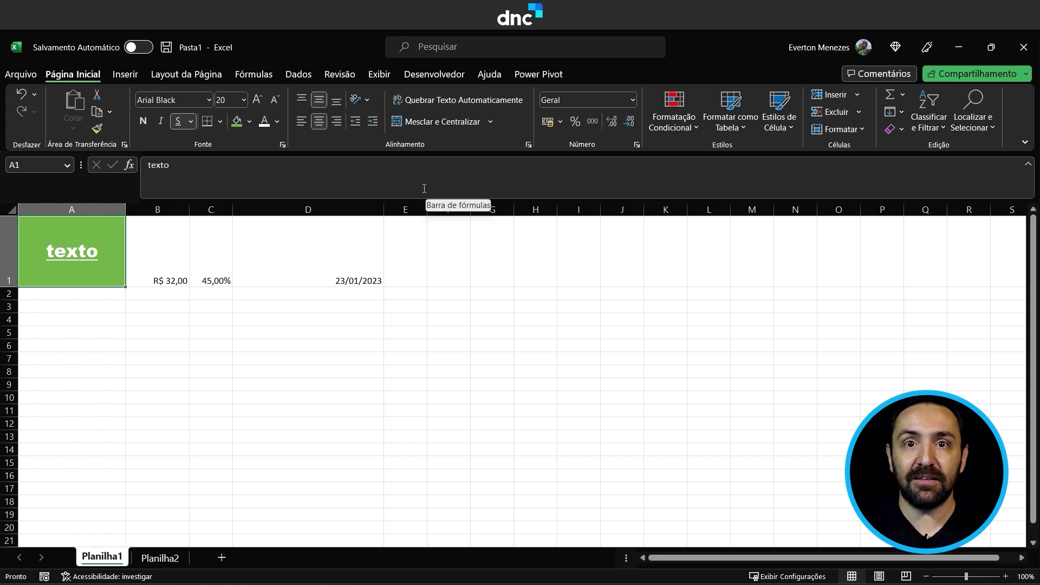
left_click(355, 310)
Enter the addition formula =2+2 in cell B3 and the multiplication formula =4*8 in cell B5.
left_click(176, 304)
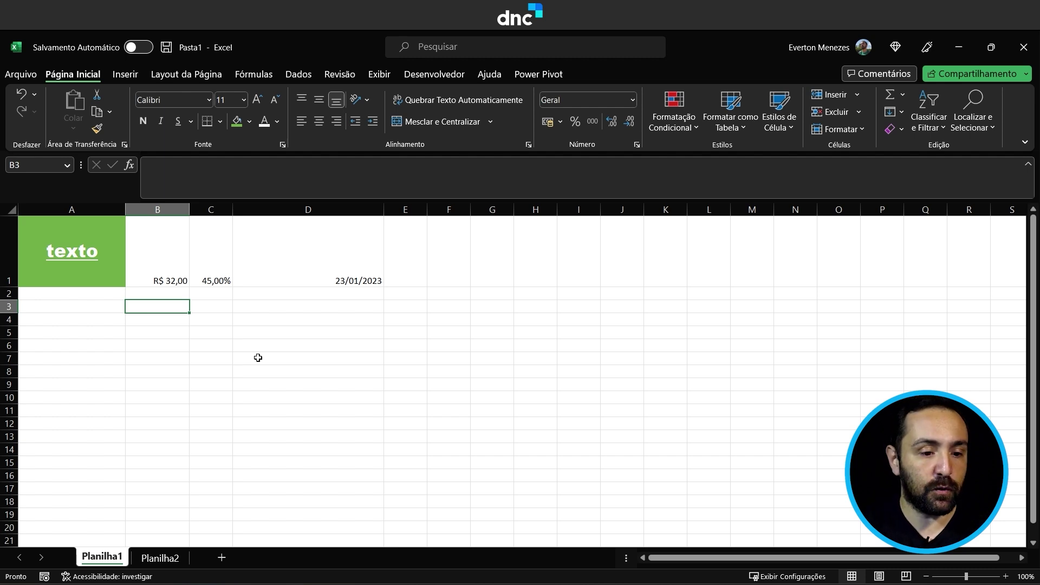
double_click(184, 304)
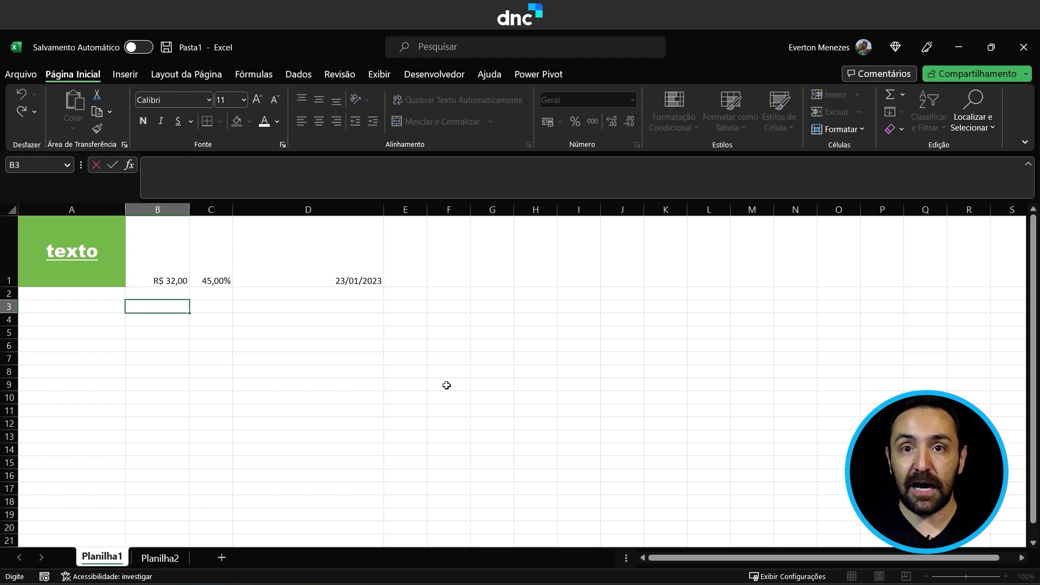
key("Escape")
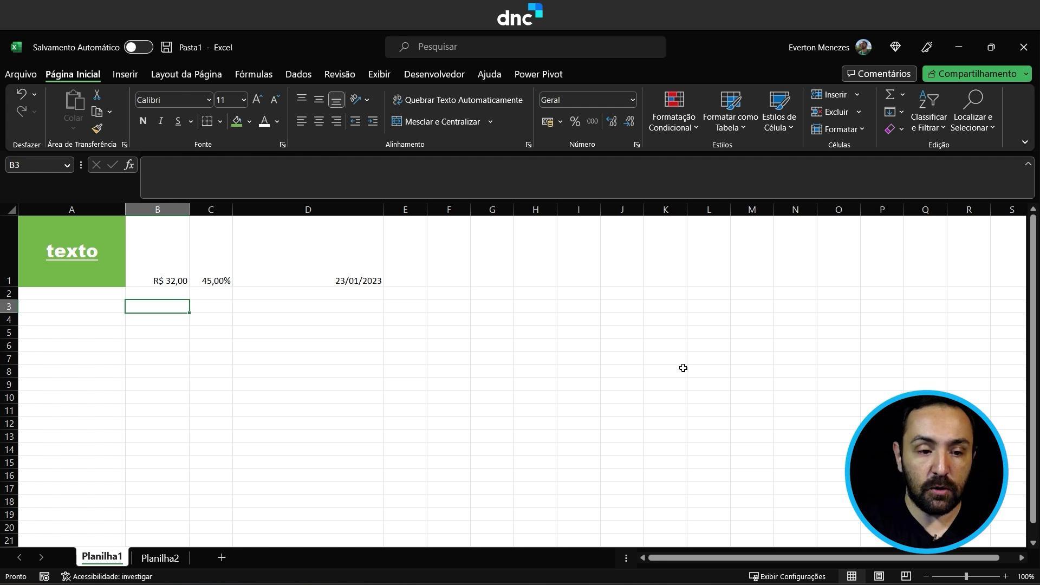
type("=2+2")
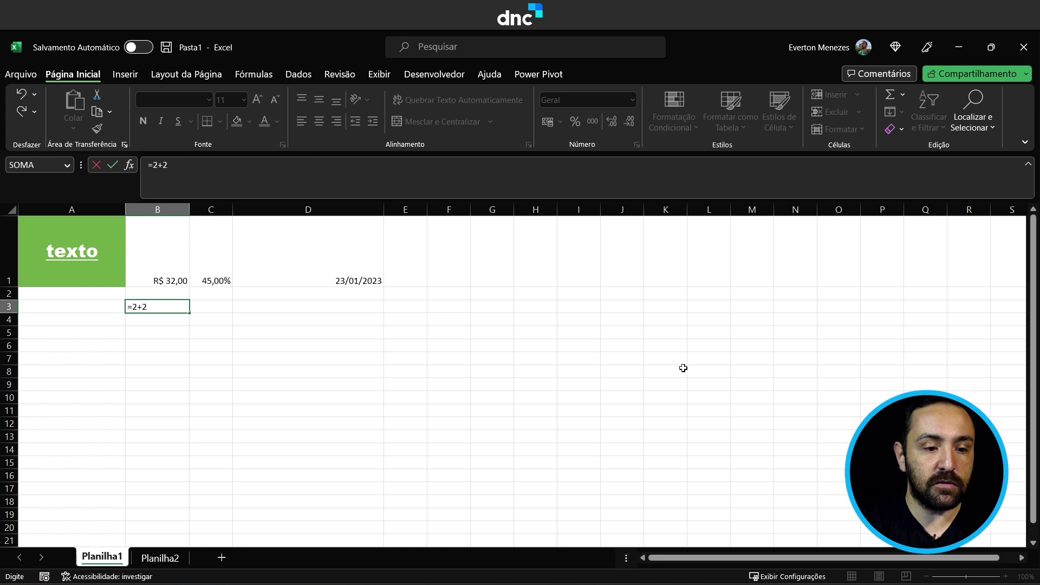
key("Return")
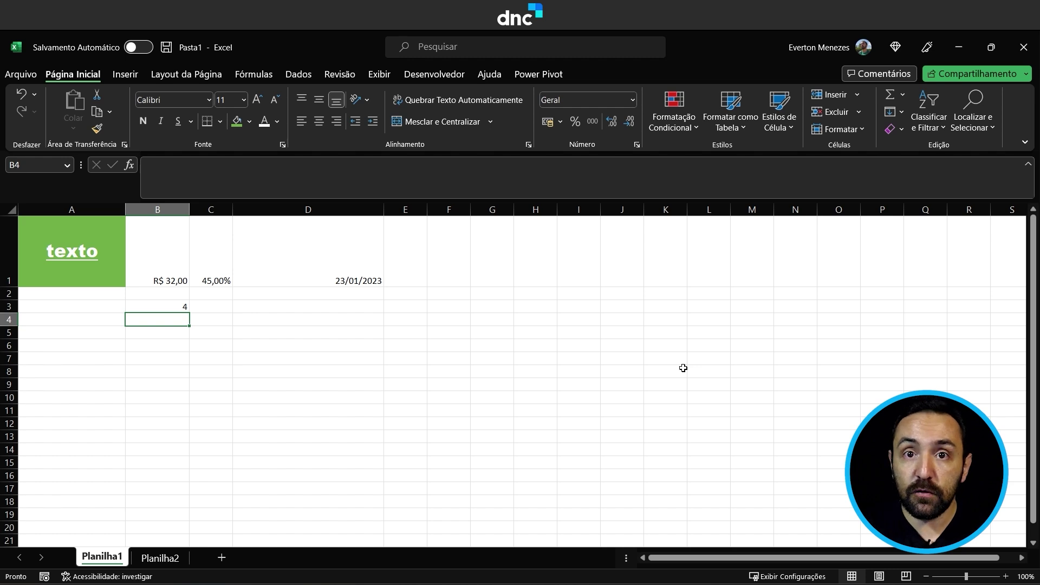
key("Return")
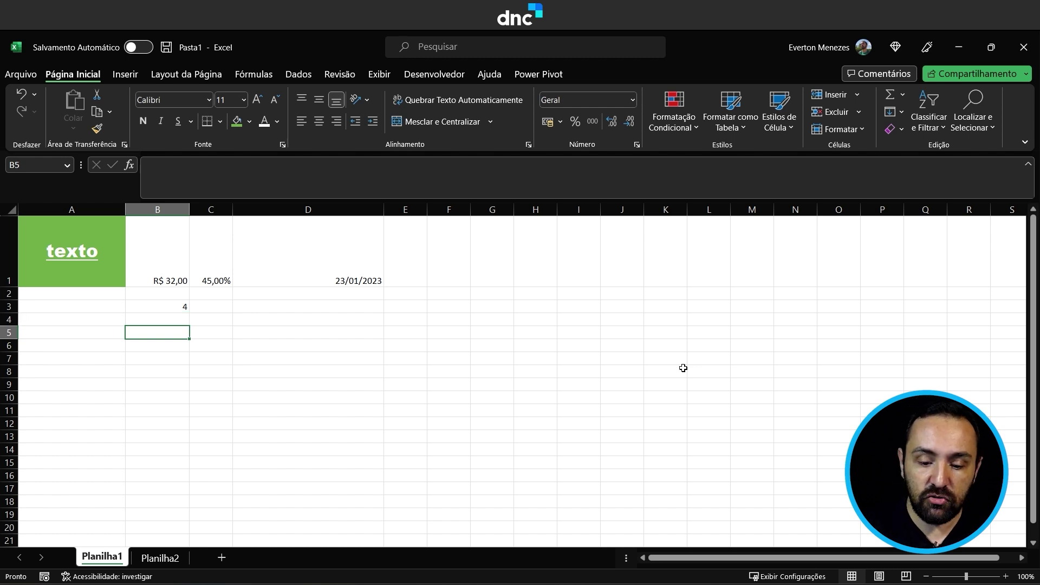
type("=4*8")
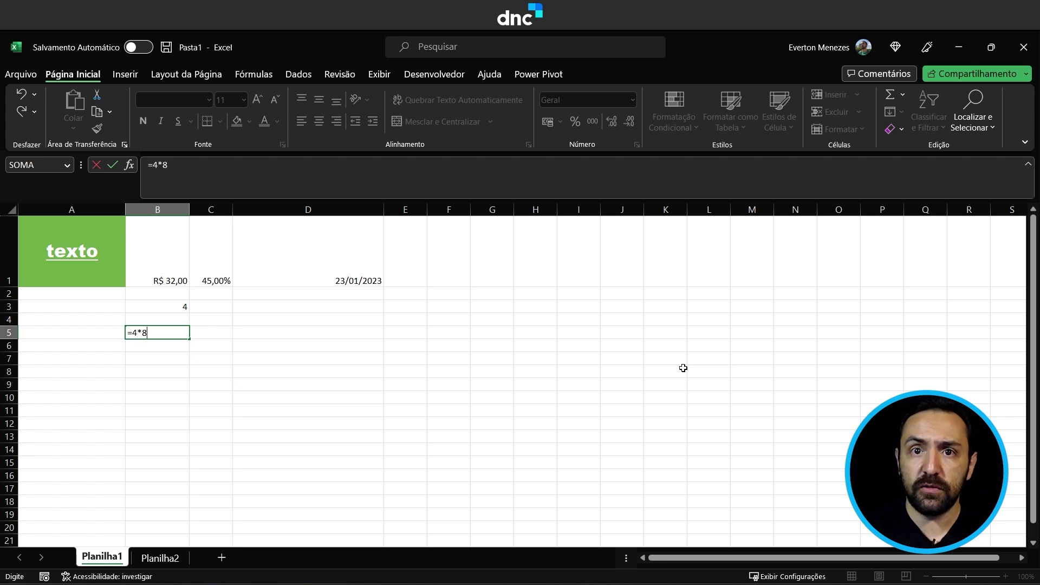
key("Return")
Enter the division formula =8/4 in cell B7 and the subtraction formula =8-7 in cell B9.
key("Down")
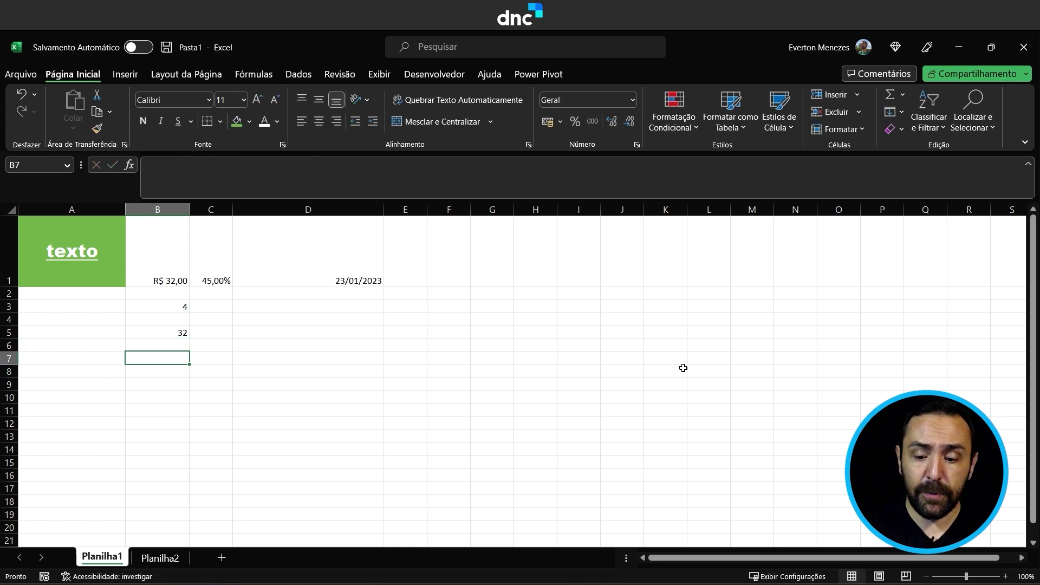
type("8")
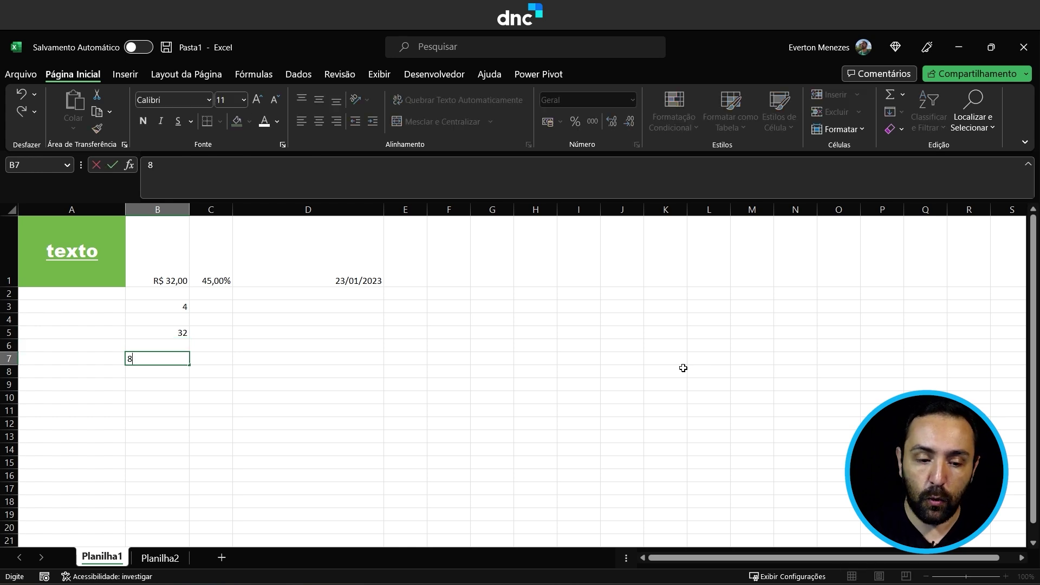
key("BackSpace")
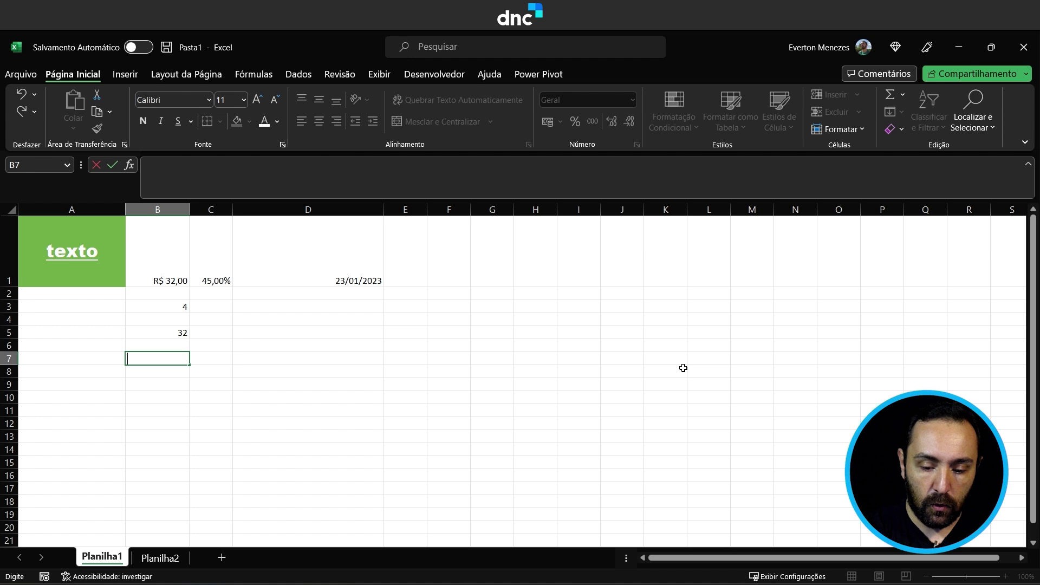
type("=8")
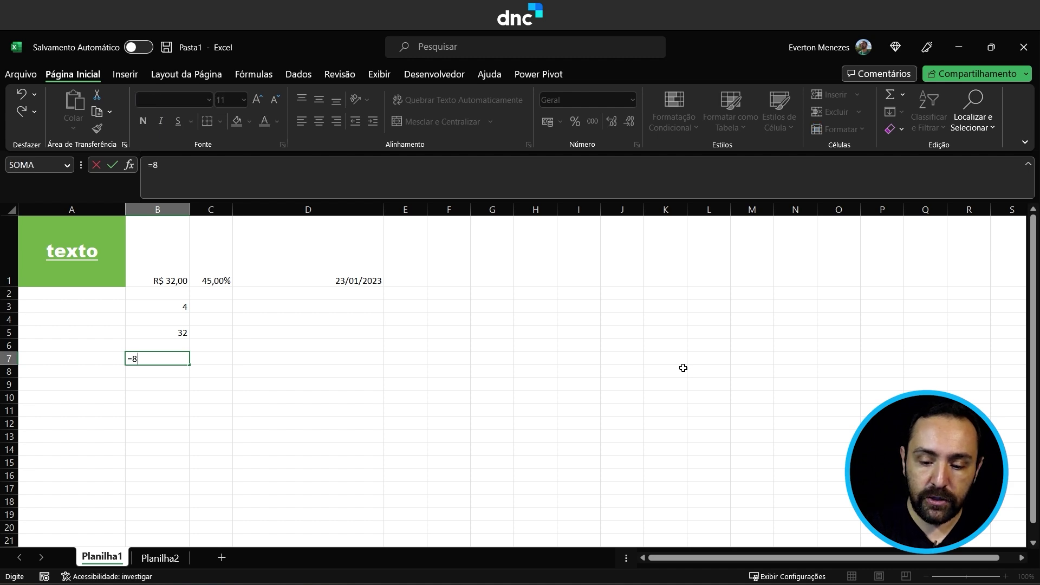
type("/4")
key("Return")
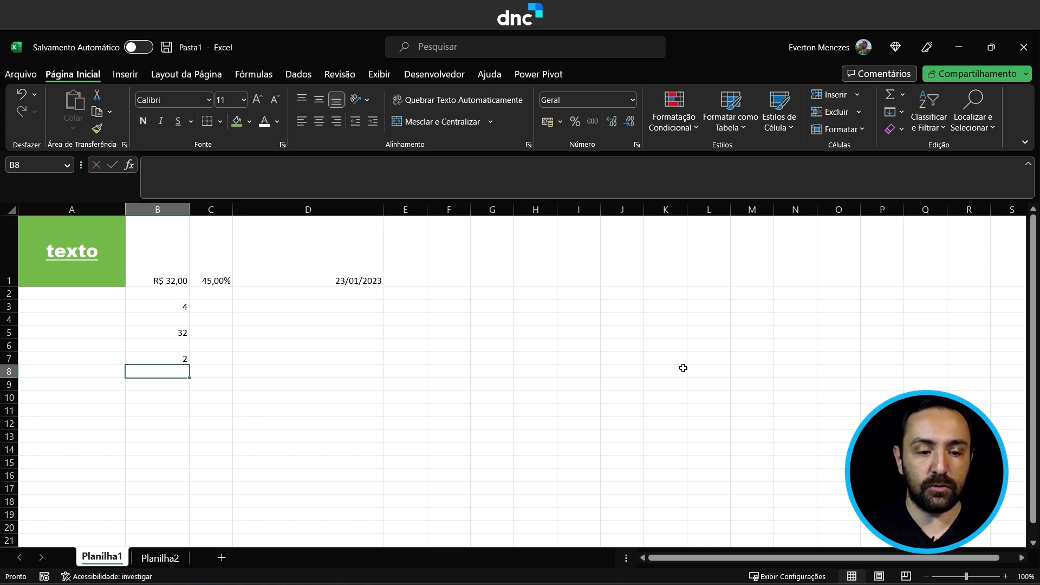
key("Down")
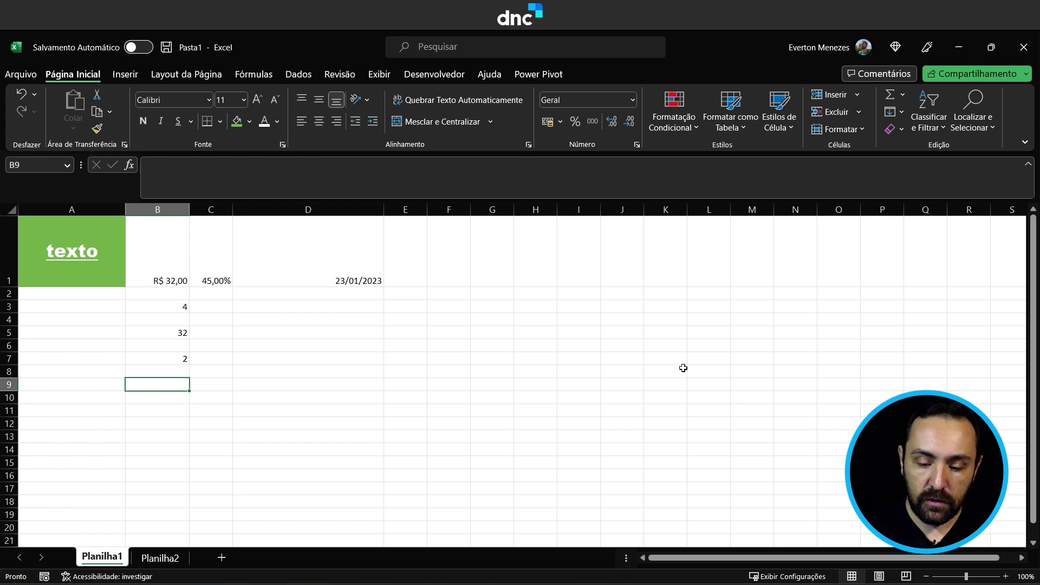
type("=8-7")
key("Return")
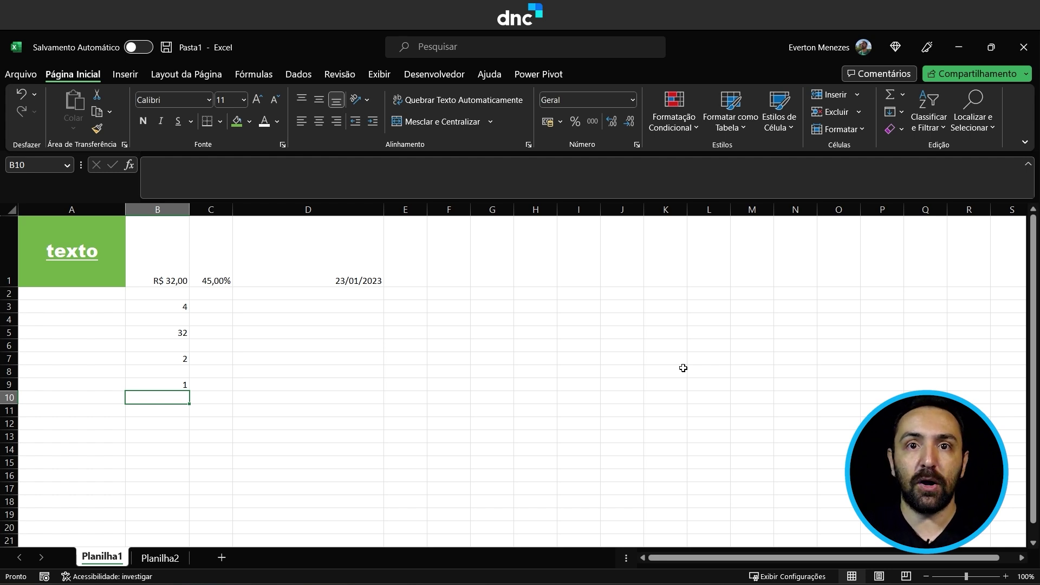
Enter the number 32 in cell E3 and the number 8 in cell E4.
key("Right")
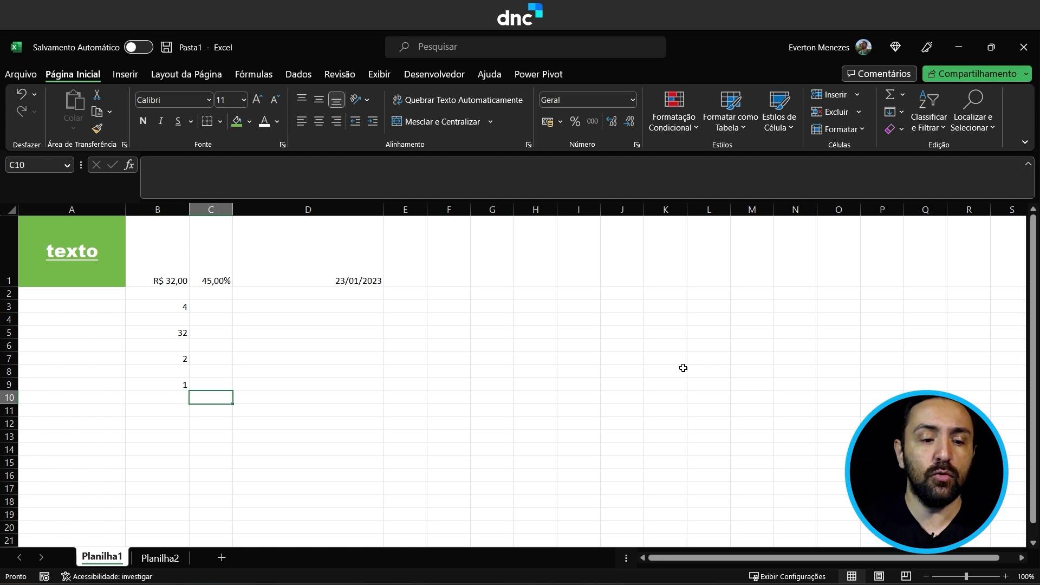
key("Right")
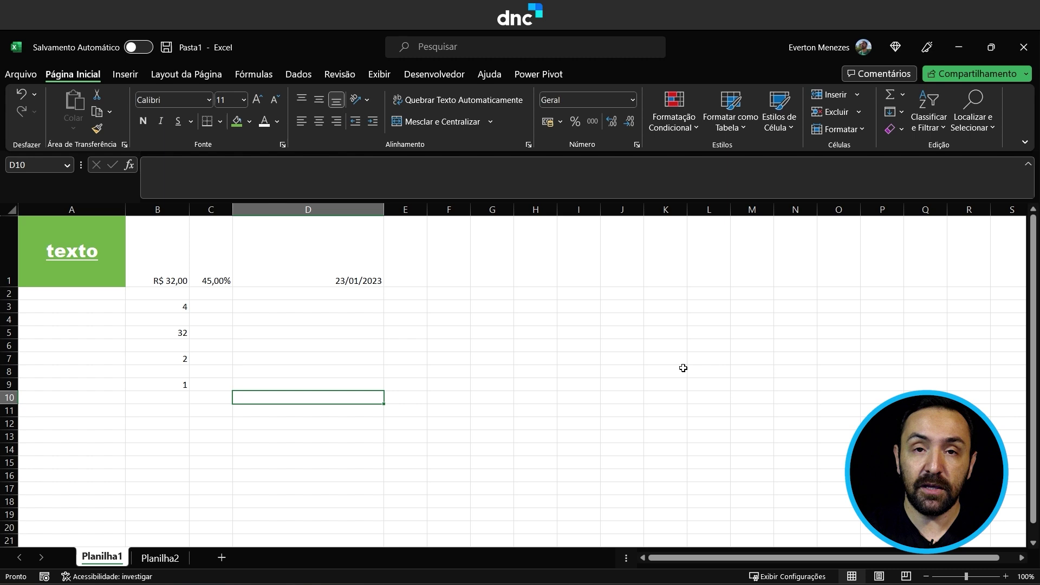
key("Right")
key("Up")
key("Up")
key("Up")
key("Up")
key("Up")
key("Up")
key("Up")
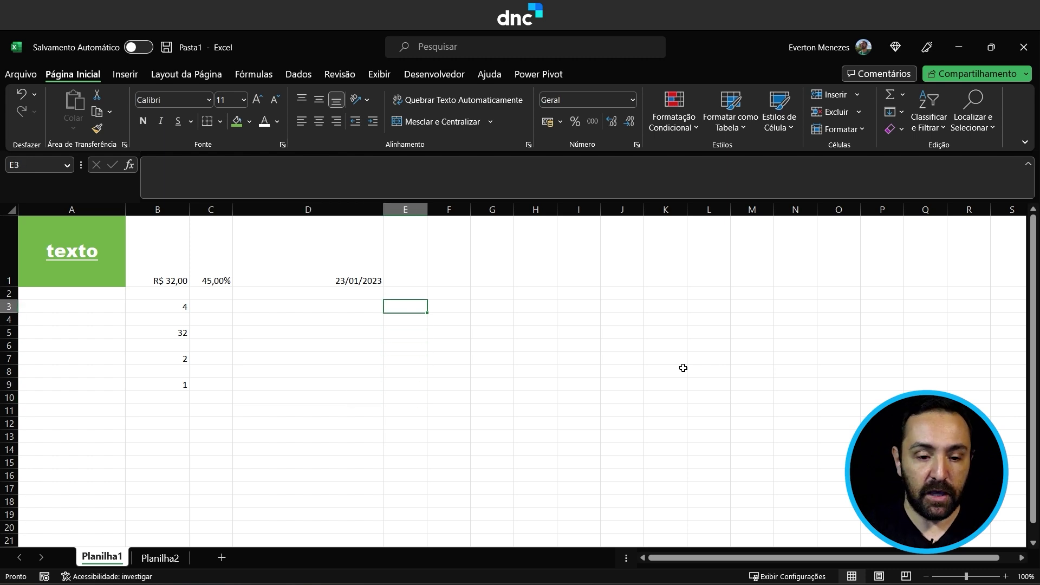
type("32")
key("Return")
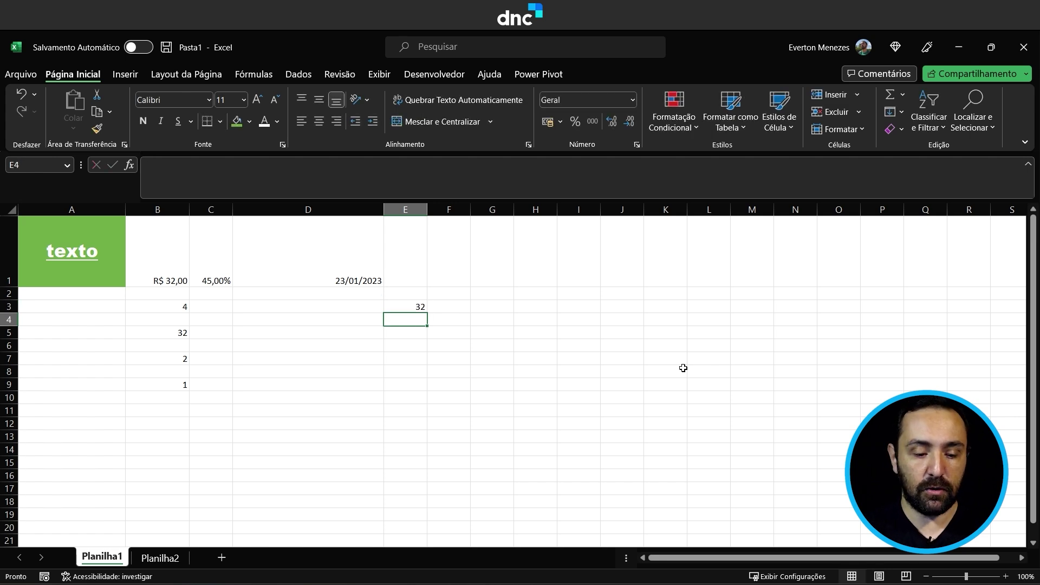
type("8")
key("Return")
Divide cell E3 by cell E4 with the formula =E3/E4 in cell E6.
key("Right")
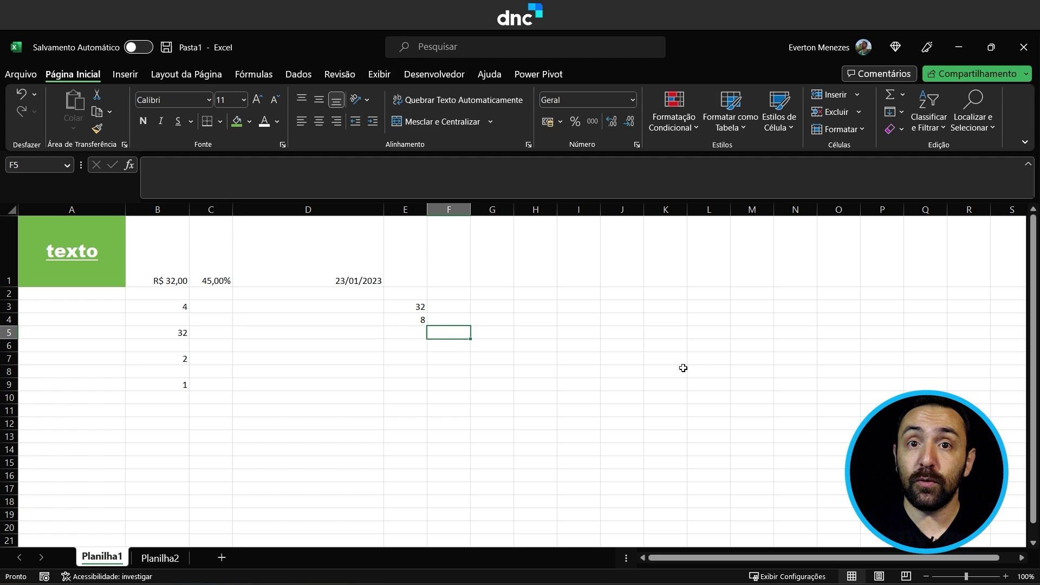
key("Left")
key("Down")
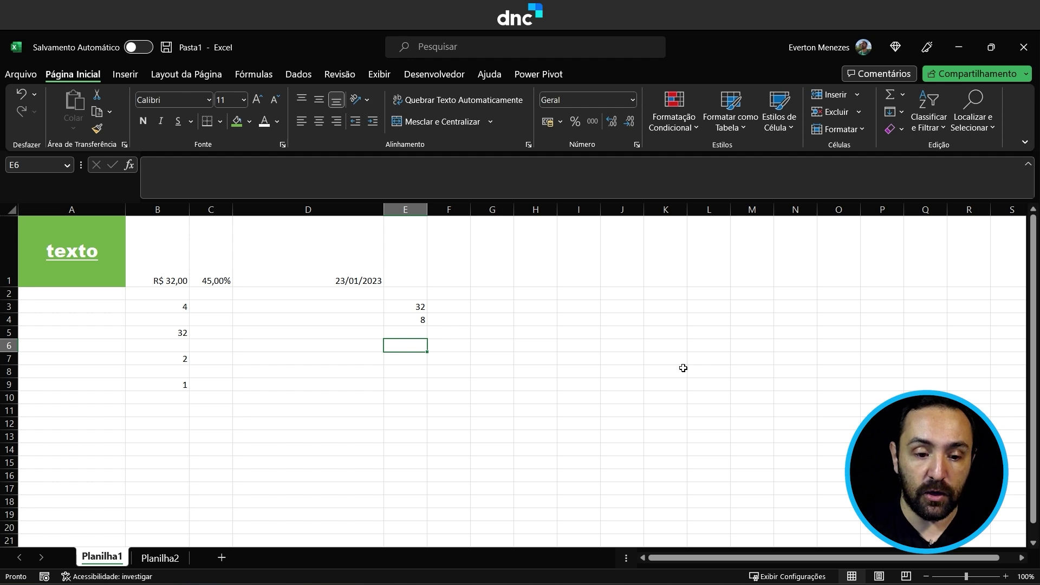
type("=")
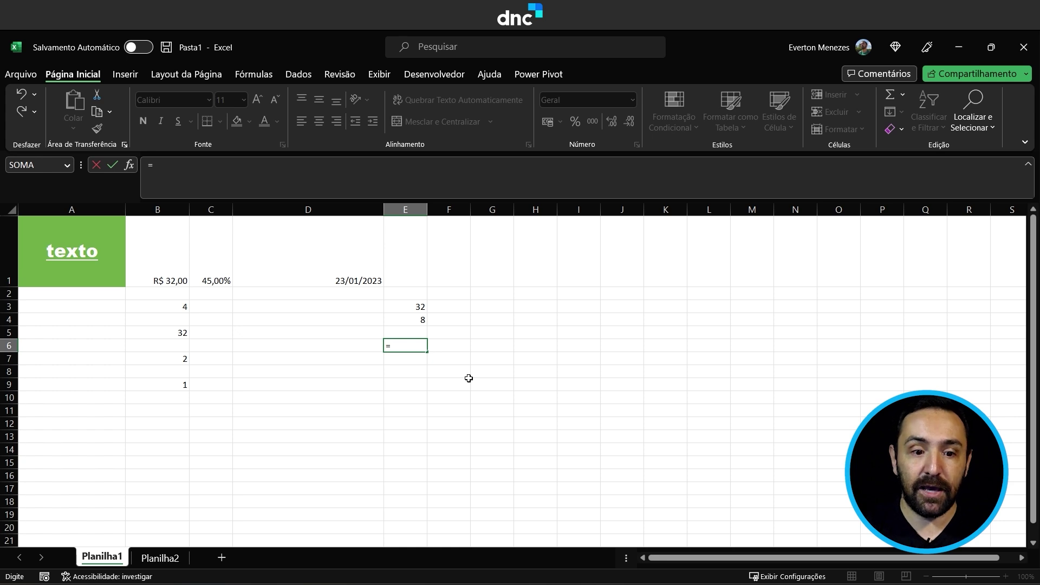
type("E3")
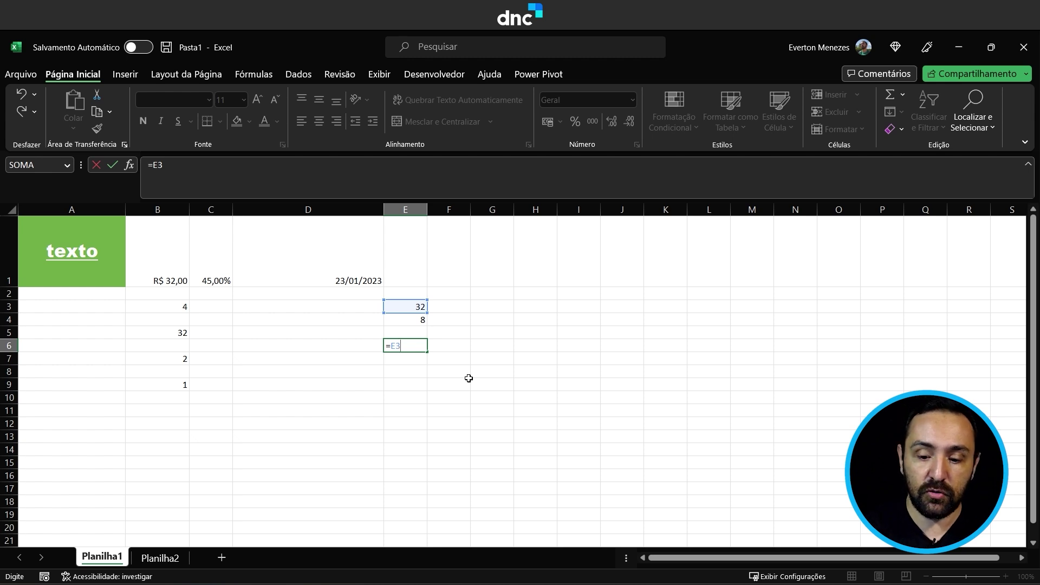
type("/")
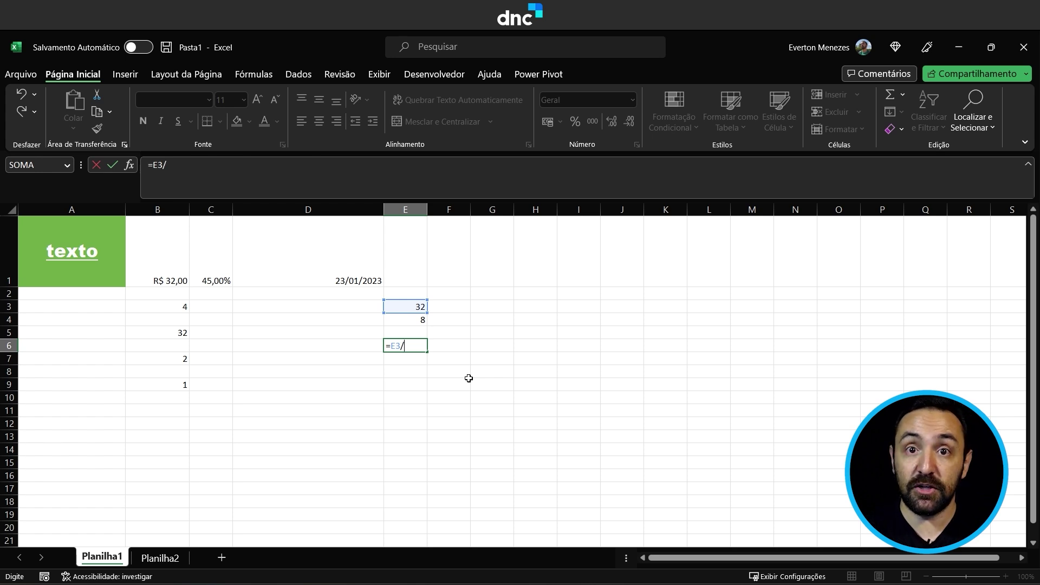
type("E4")
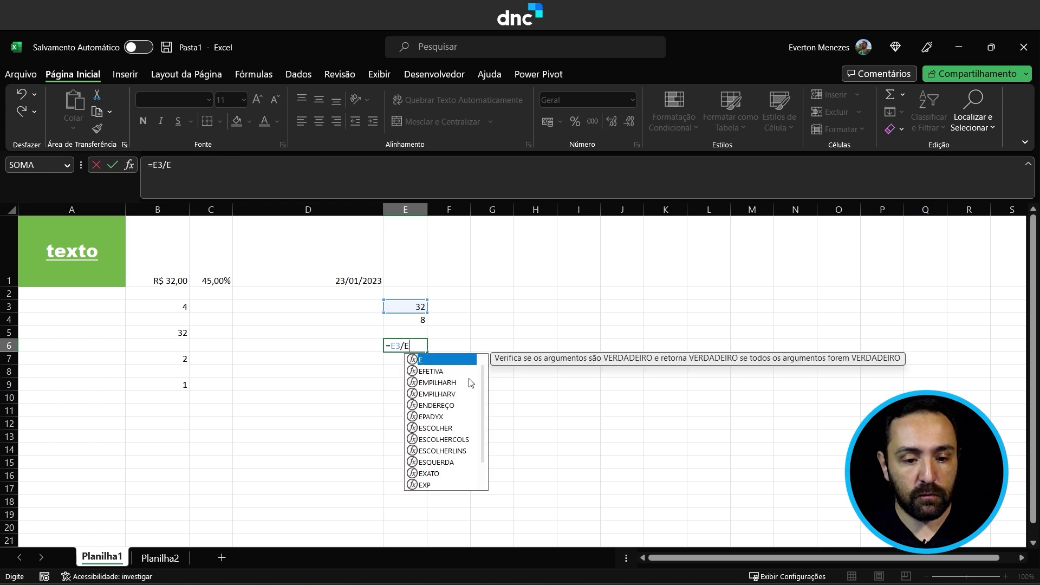
key("Return")
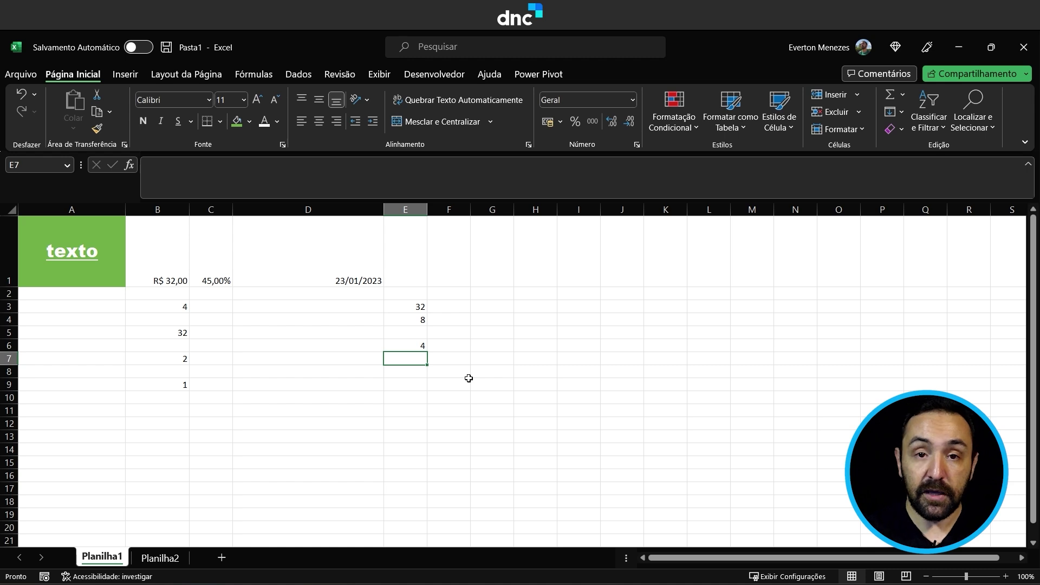
Multiply cell E3 by cell E4 with the formula =E3*E4 in cell G6, picking both references from the sheet.
left_click(469, 378)
key("Right")
key("Up")
key("Up")
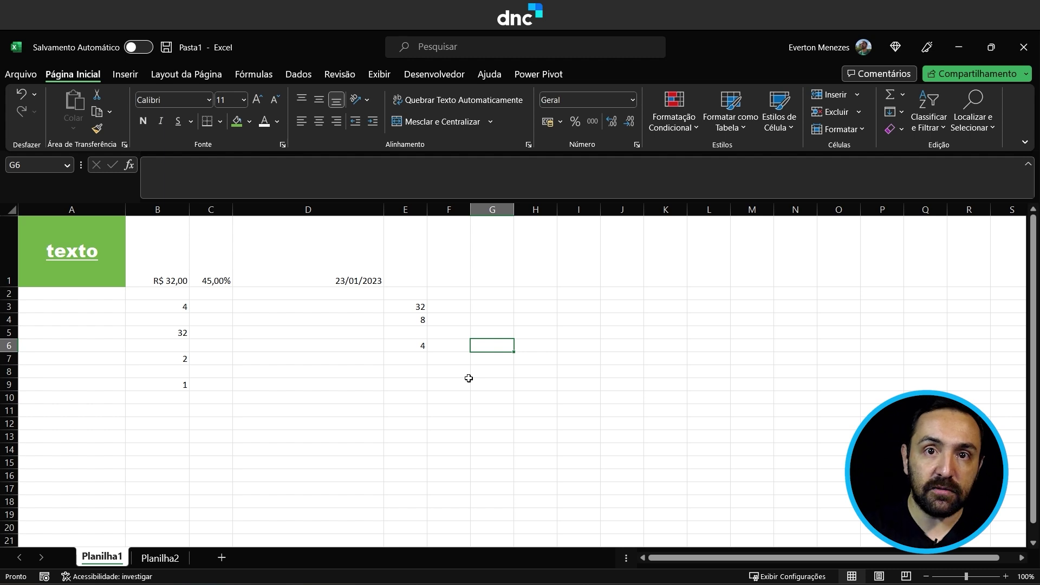
type("=")
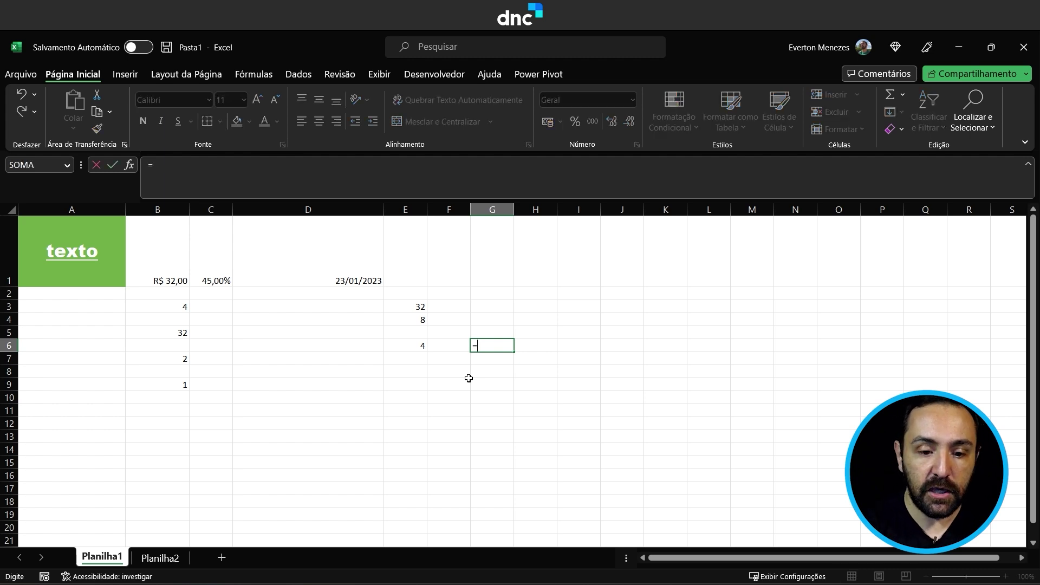
left_click(417, 308)
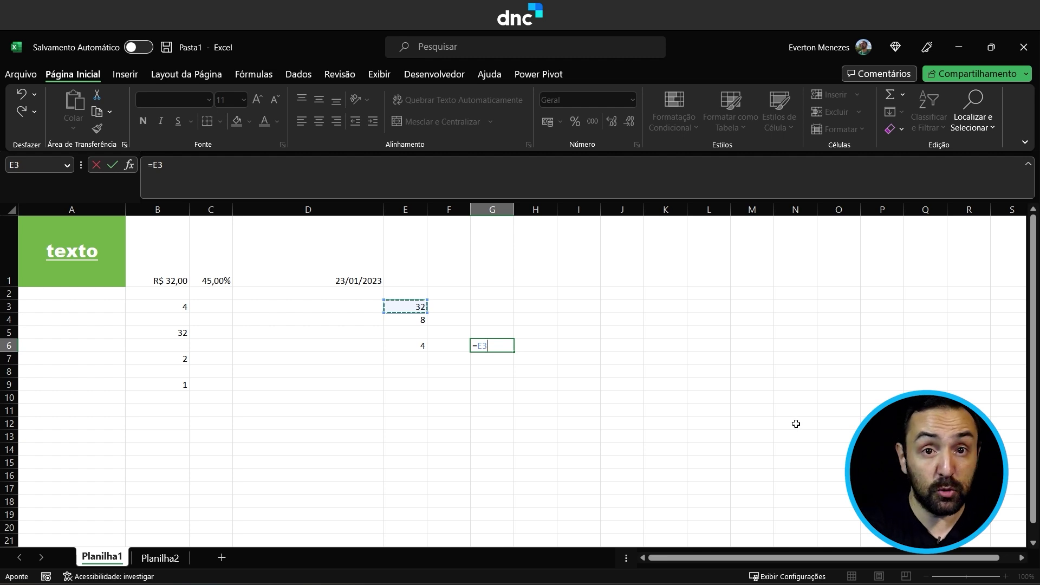
type("*")
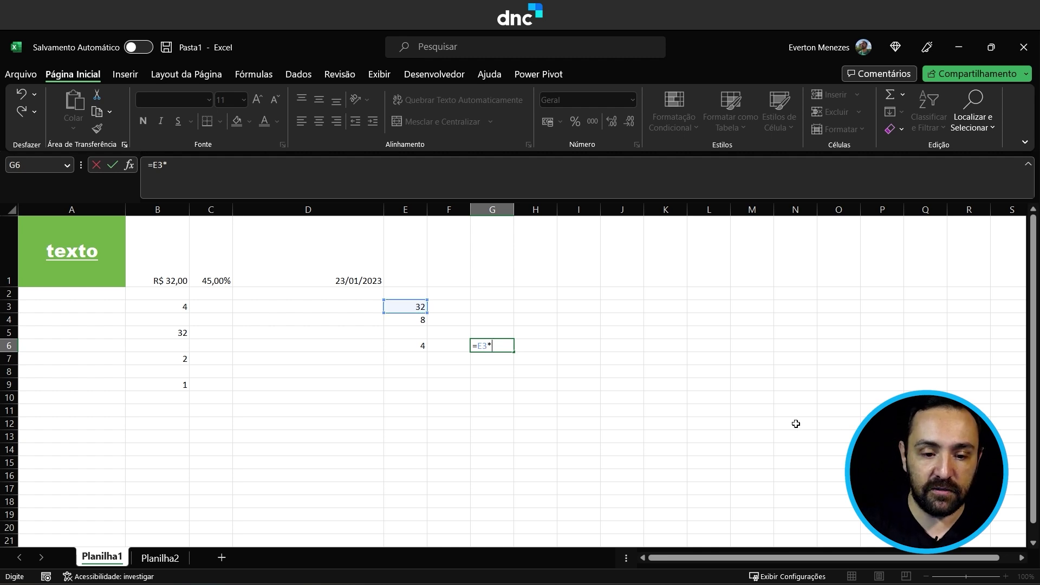
left_click(420, 319)
key("Return")
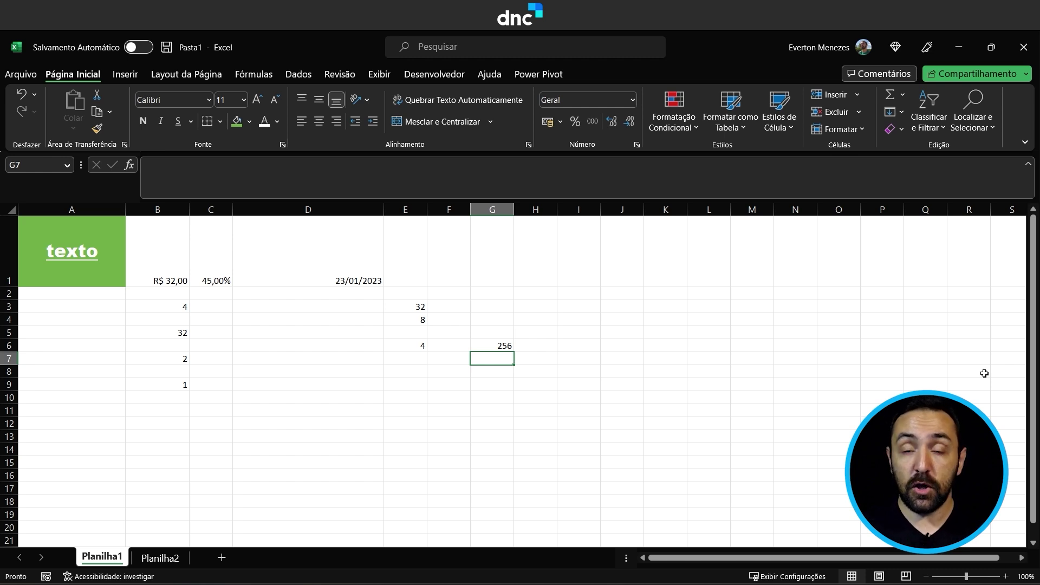
Enter the numbers 8, 5, -2, 6, 32 and 48 one below the other in cells I3 to I8.
key("Down")
key("Left")
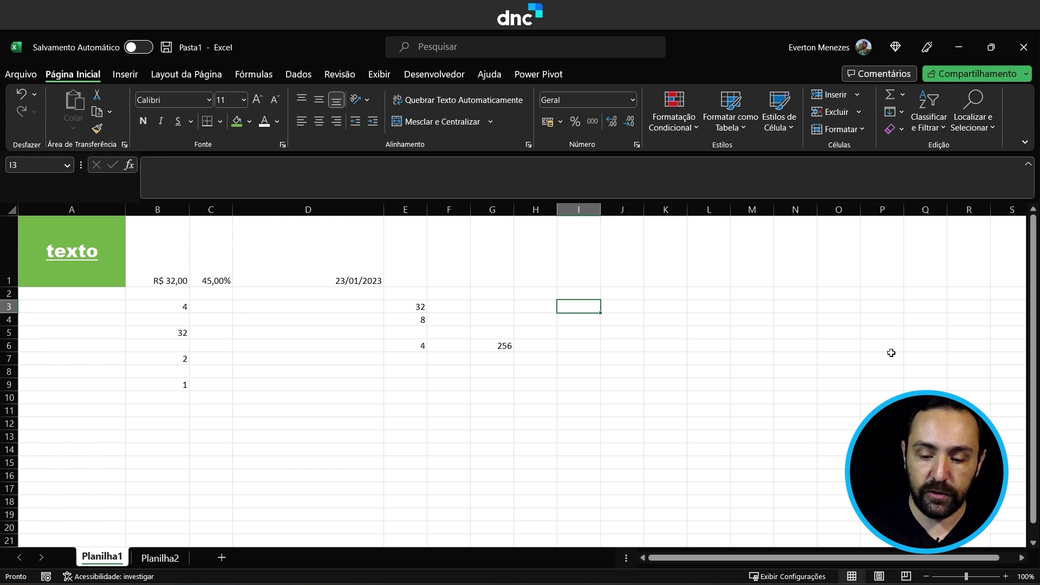
type("8")
key("Return")
type("5")
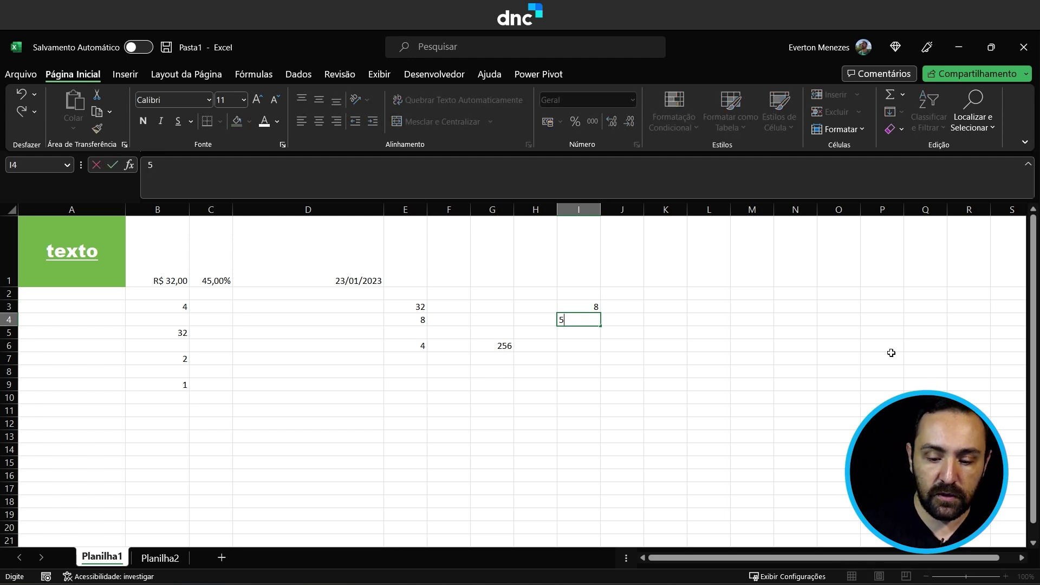
key("Return")
type("-2")
key("Return")
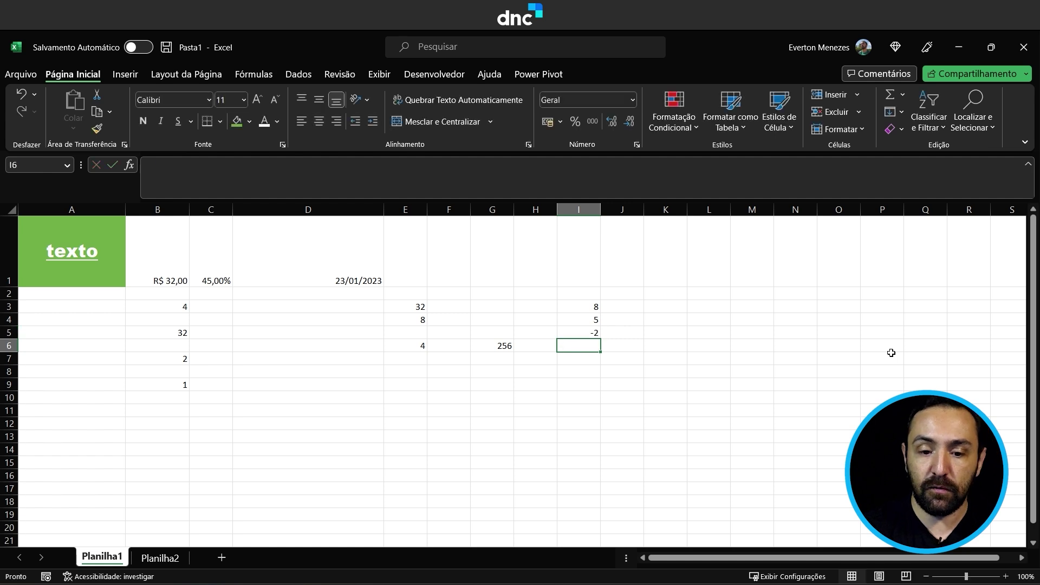
type("6")
key("Return")
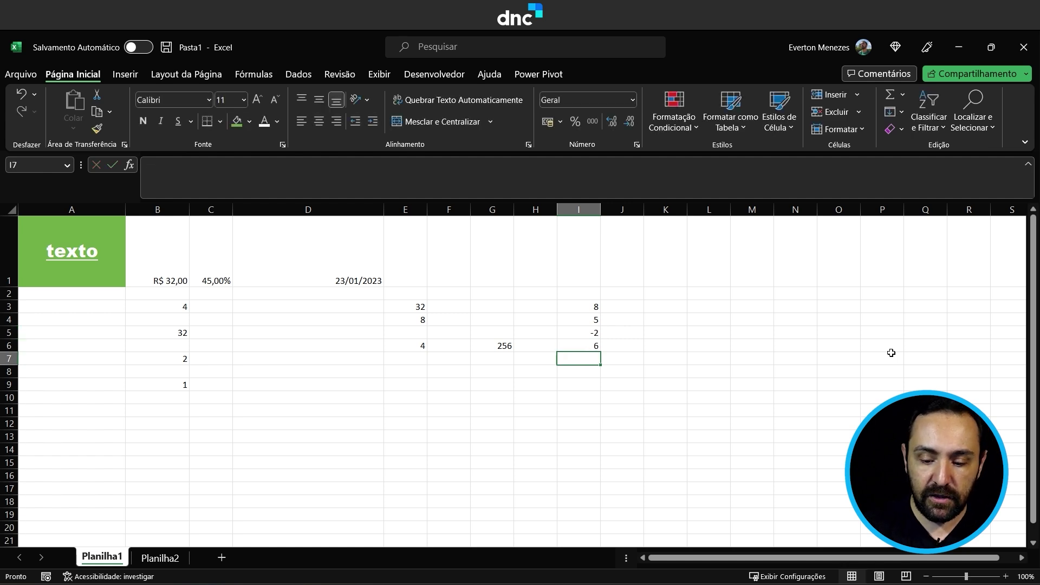
type("32")
key("Return")
type("48")
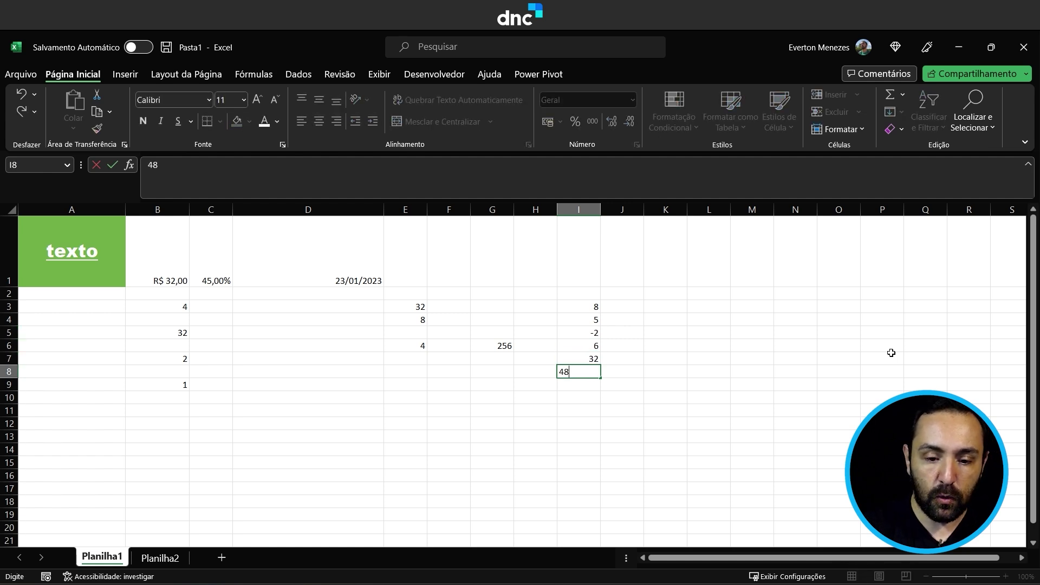
key("Return")
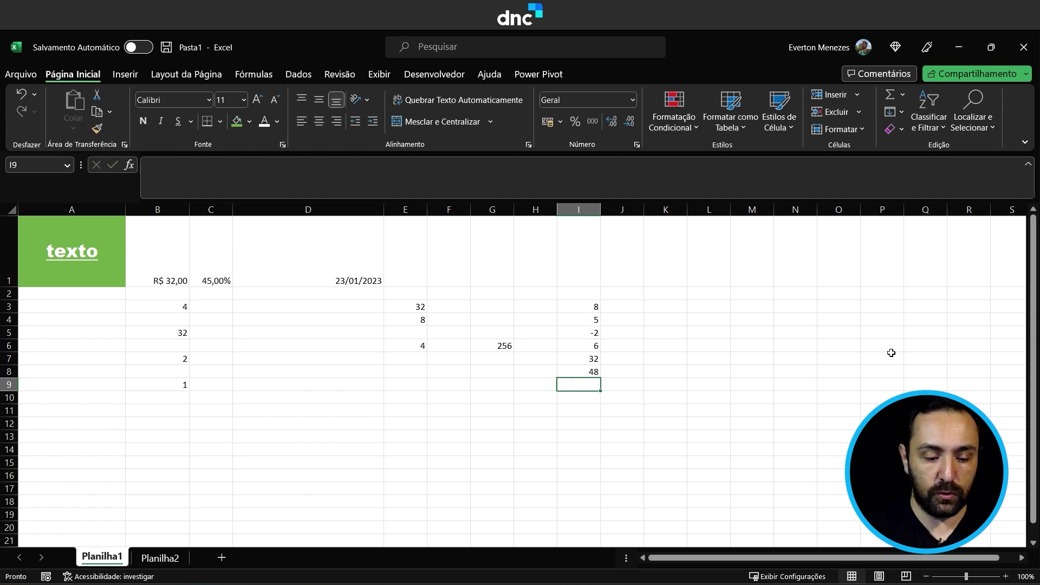
Add the six numbers in cell I9 with =SOMA(I3;I4;I5;I6;I7;I8), picking each cell from the sheet as a separate argument.
type("=so")
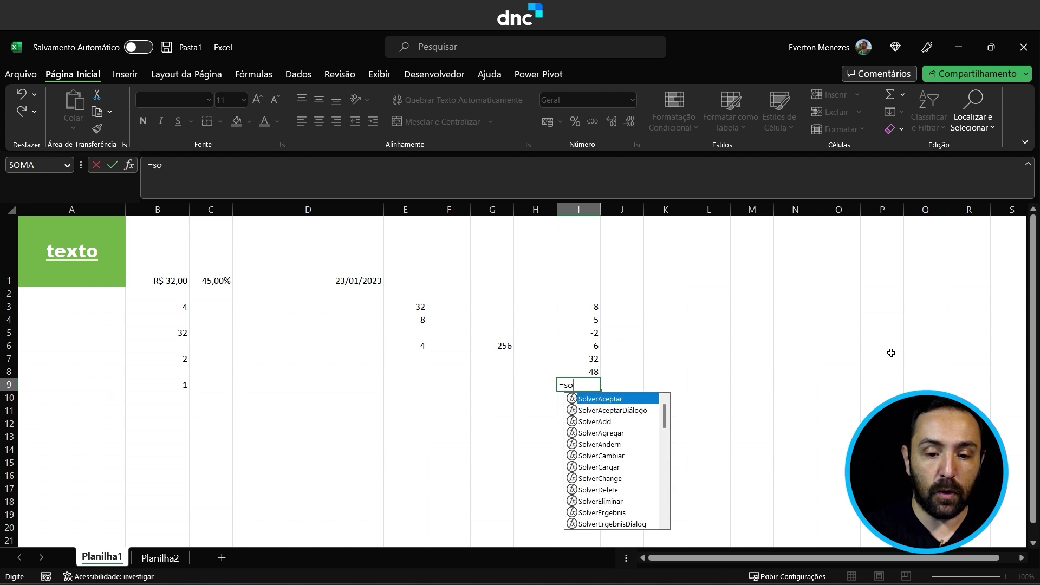
type("ma")
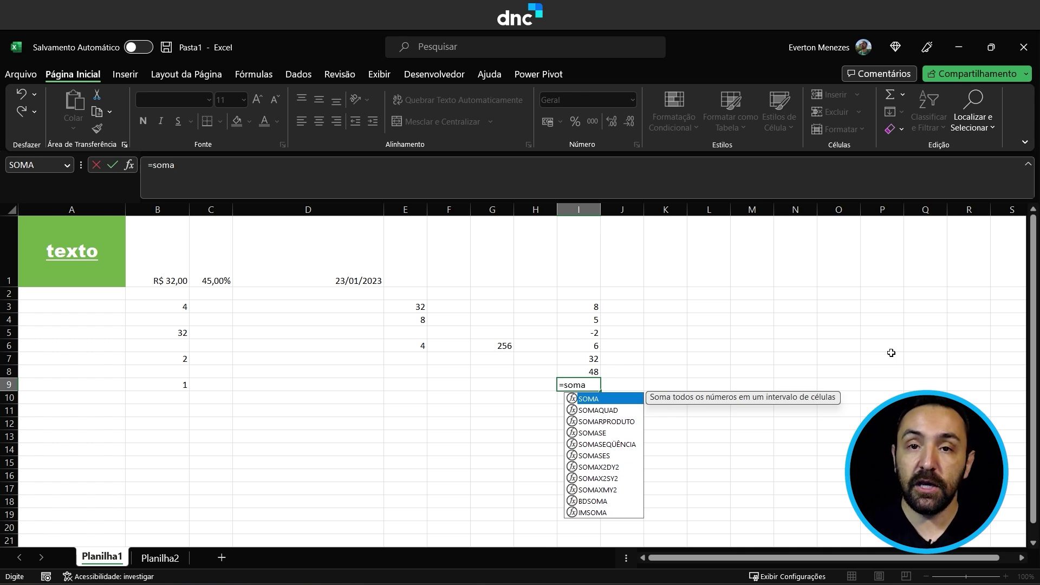
key("Tab")
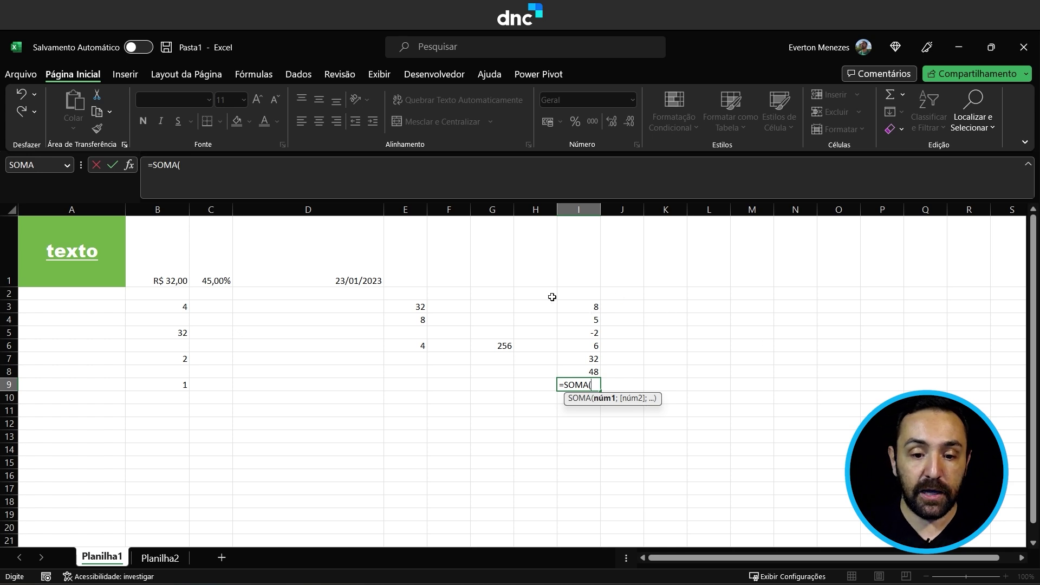
left_click(585, 308)
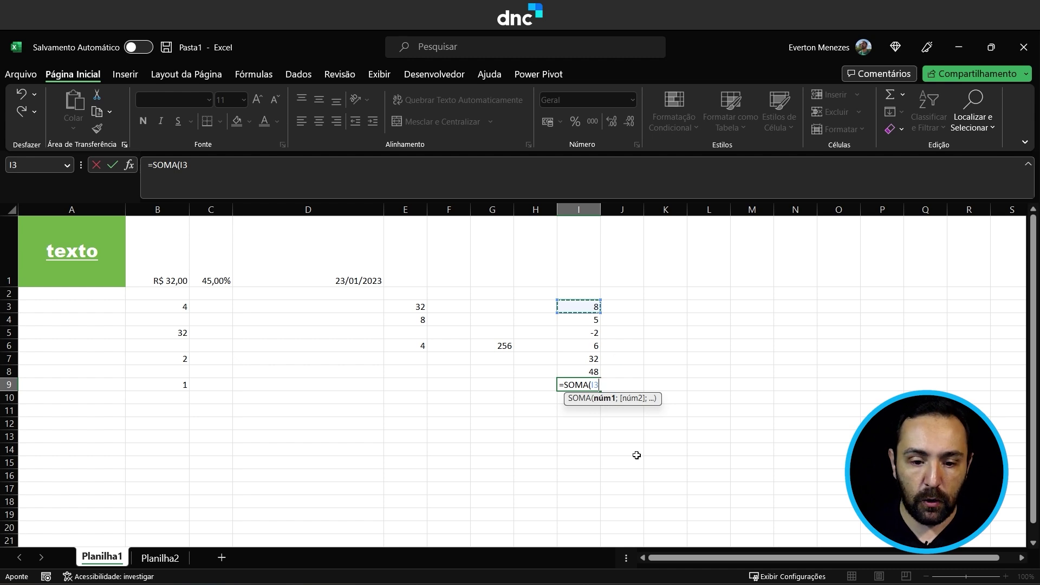
type(";")
left_click(594, 322)
type(";")
left_click(595, 332)
type(";")
left_click(595, 346)
type(";")
left_click(595, 358)
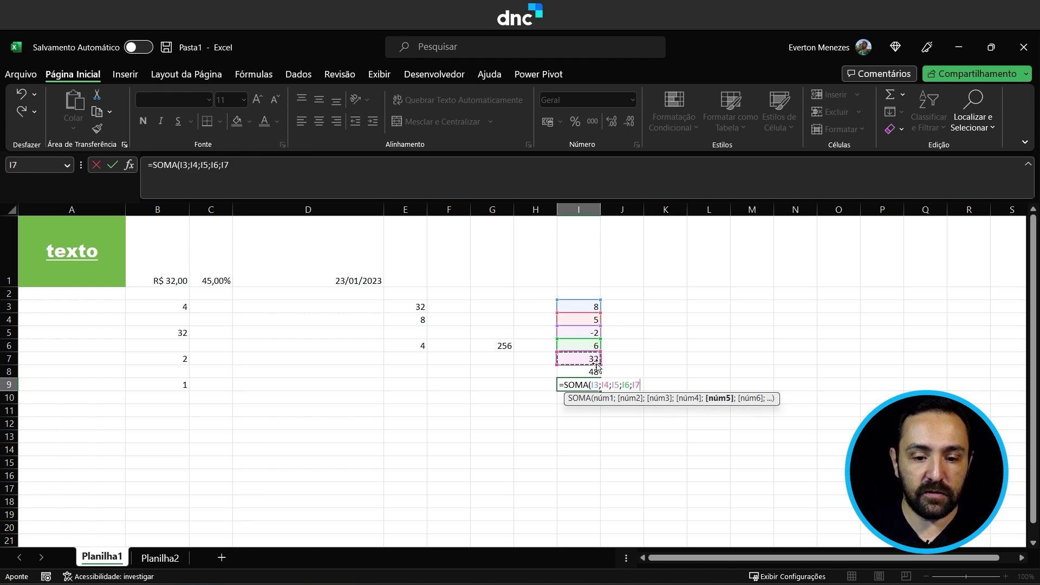
type(";")
left_click(594, 372)
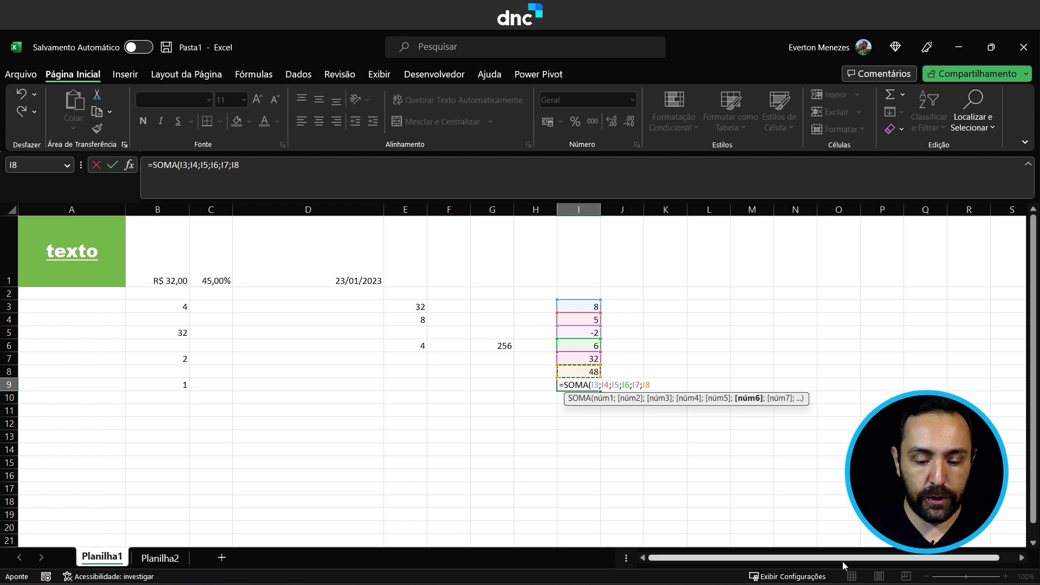
type(")")
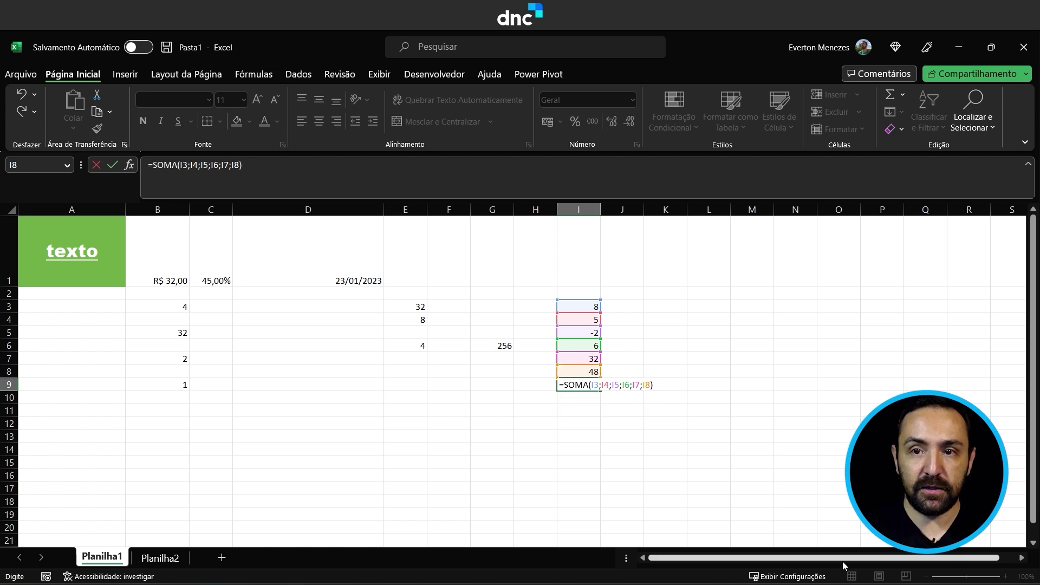
key("Return")
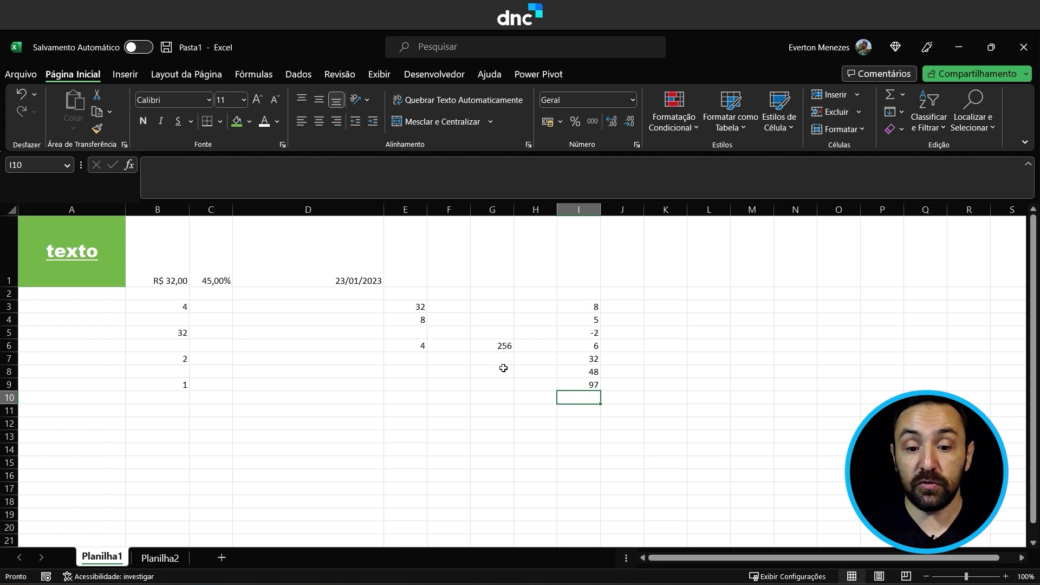
Sum the same column of numbers in cell K9 using a single range, with the formula =SOMA(I3:I8).
left_click(659, 383)
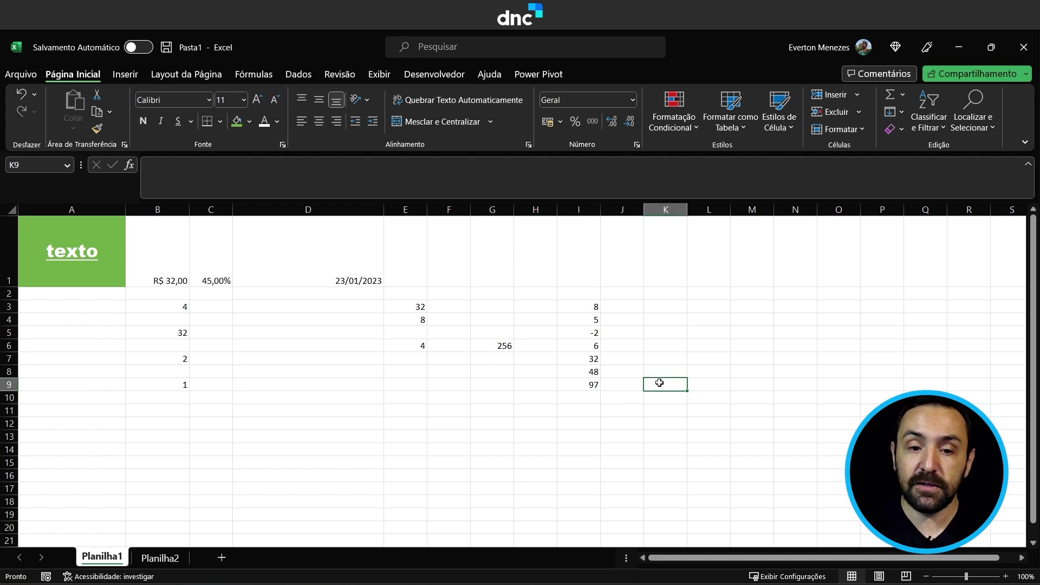
type("=SOMA(")
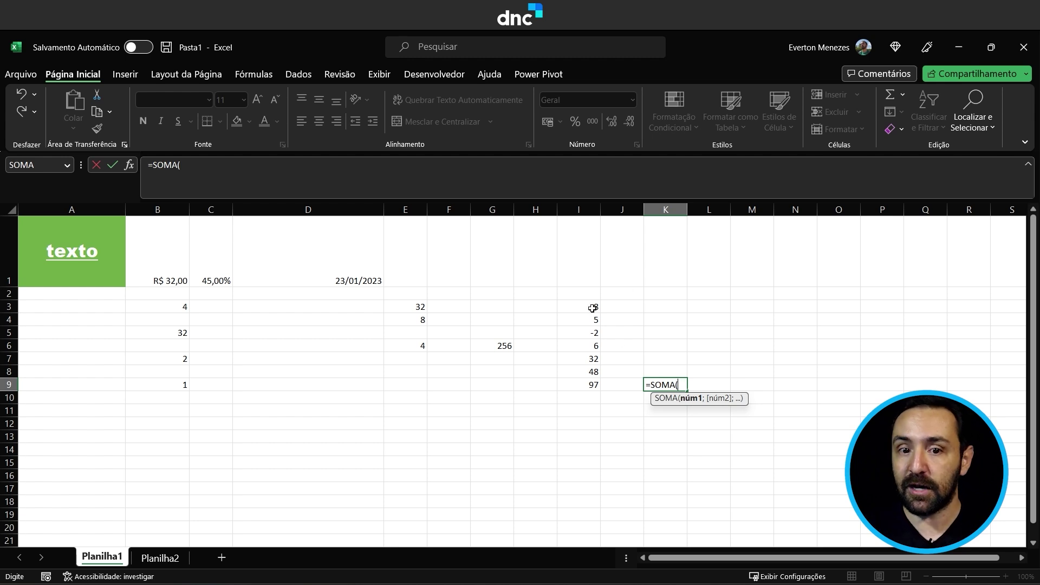
left_click_drag(592, 307, 592, 372)
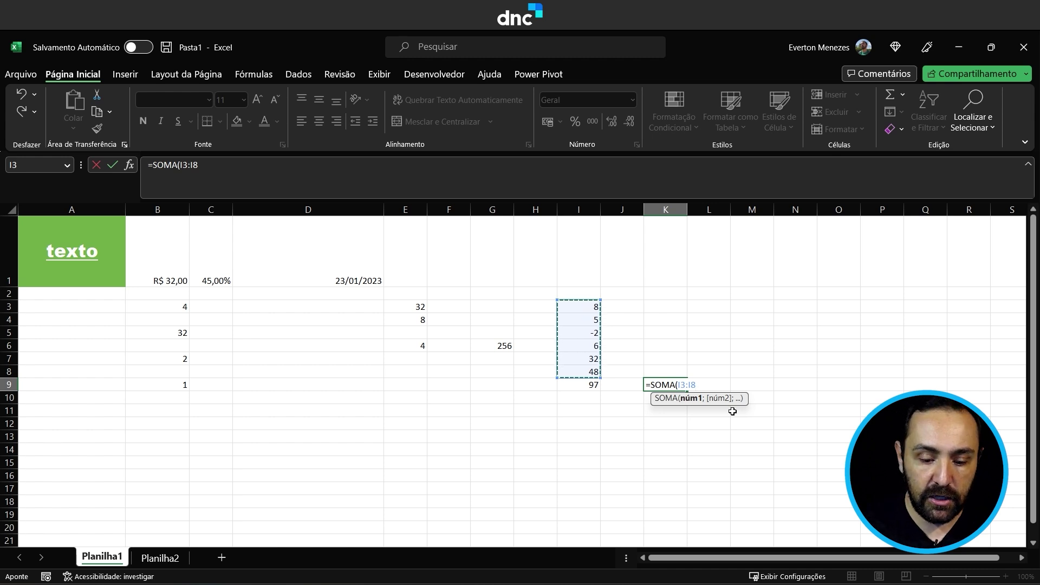
type(")")
key("Return")
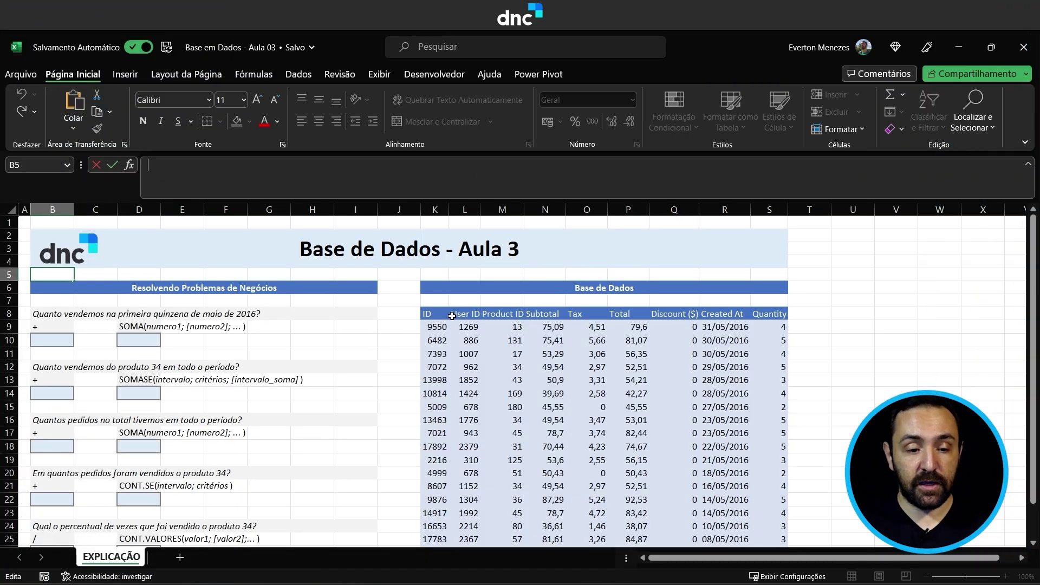
Look over the business questions and the data table on the EXPLICAÇÃO sheet of the Base em Dados - Aula 03 workbook.
scroll(433, 324, "down", 1)
scroll(642, 326, "down", 1)
scroll(644, 322, "up", 2)
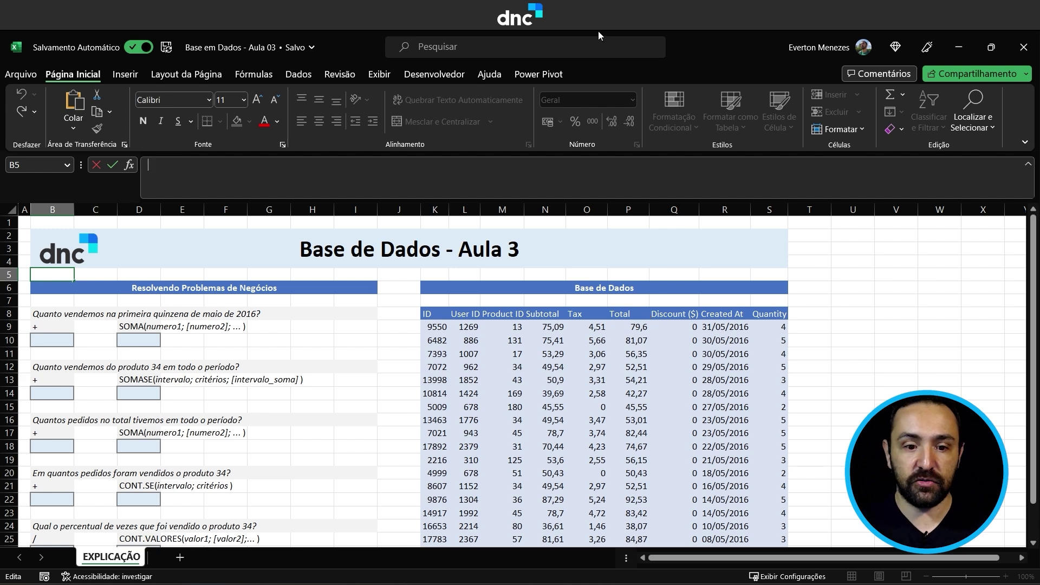
scroll(545, 313, "down", 1)
left_click(595, 262)
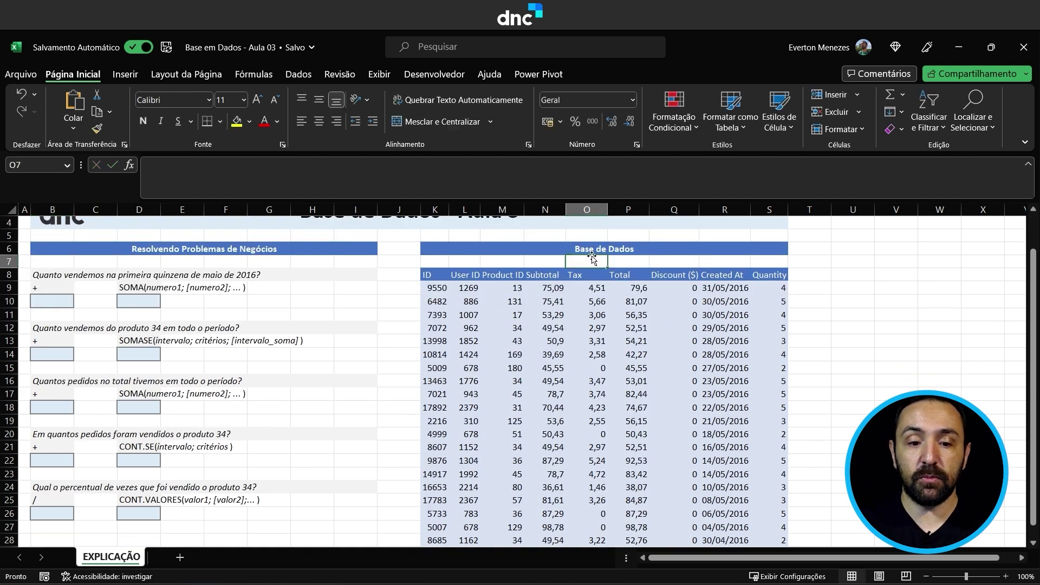
left_click(441, 284)
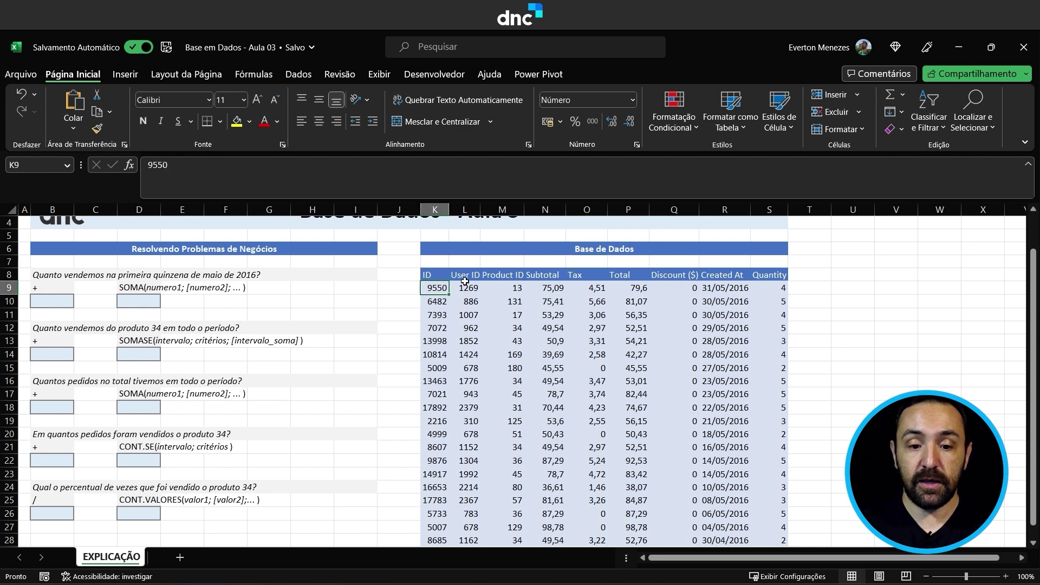
left_click(540, 276)
scroll(835, 318, "up", 1)
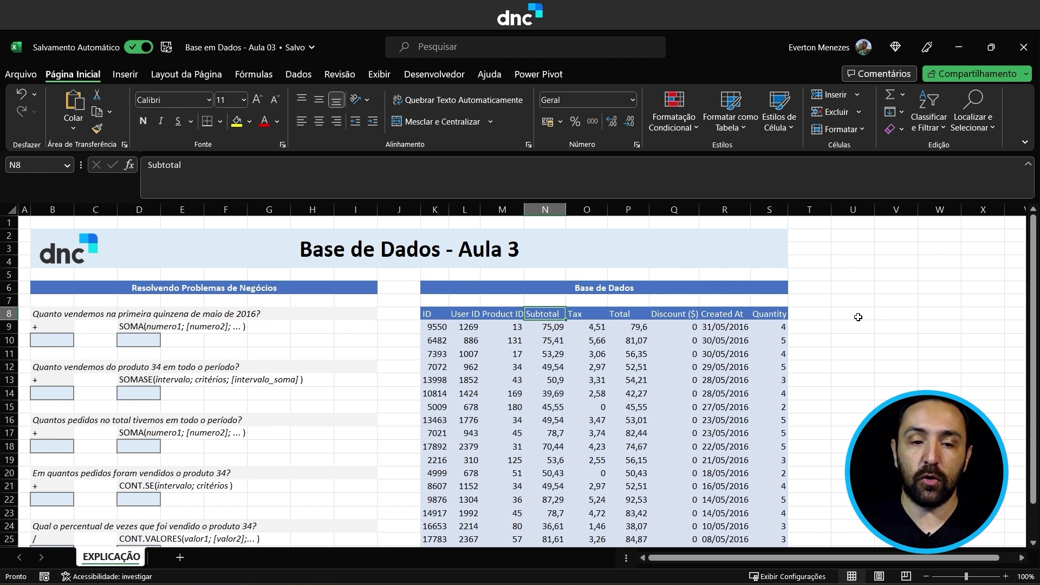
Examine the data table's columns one by one, from ID, User ID and Product ID through to Created At and Quantity.
left_click(442, 316)
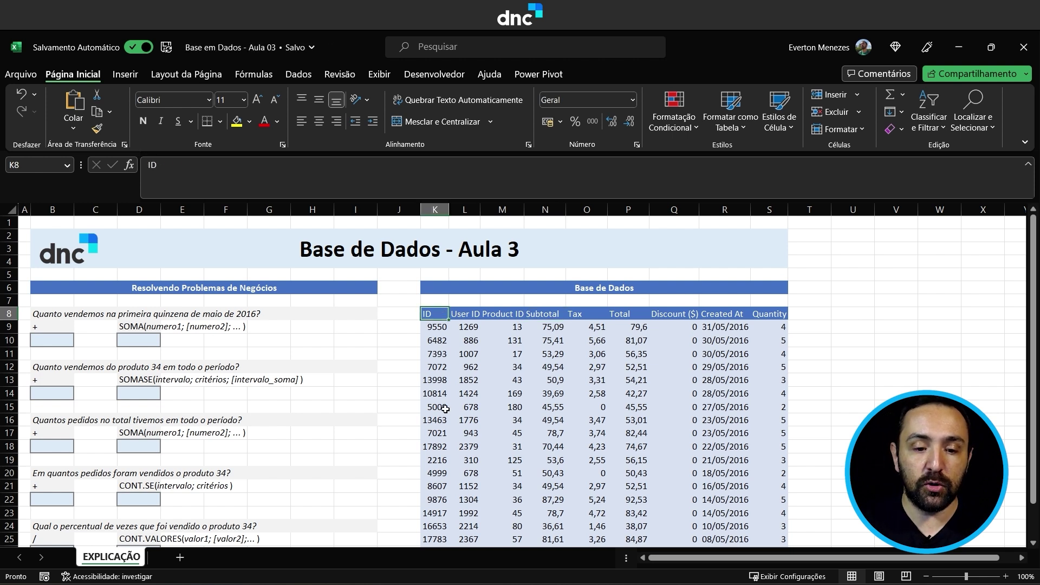
left_click(470, 314)
left_click(497, 343)
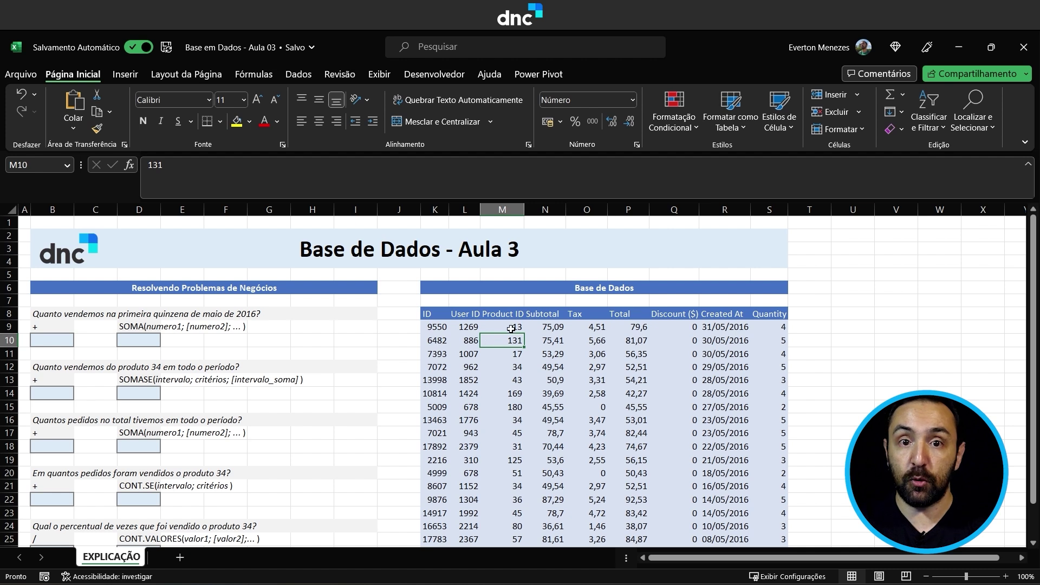
left_click(495, 313)
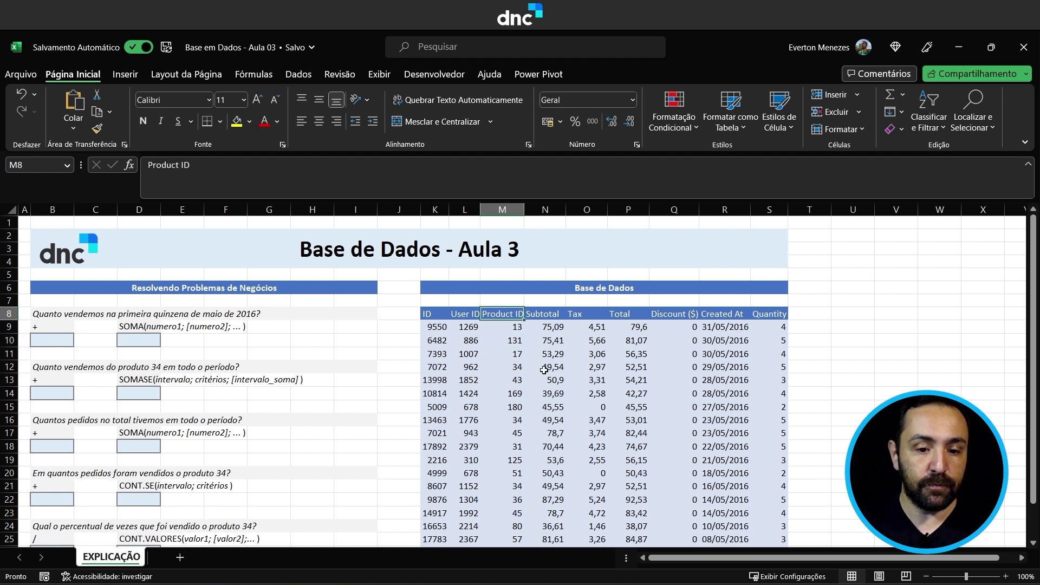
left_click(559, 315)
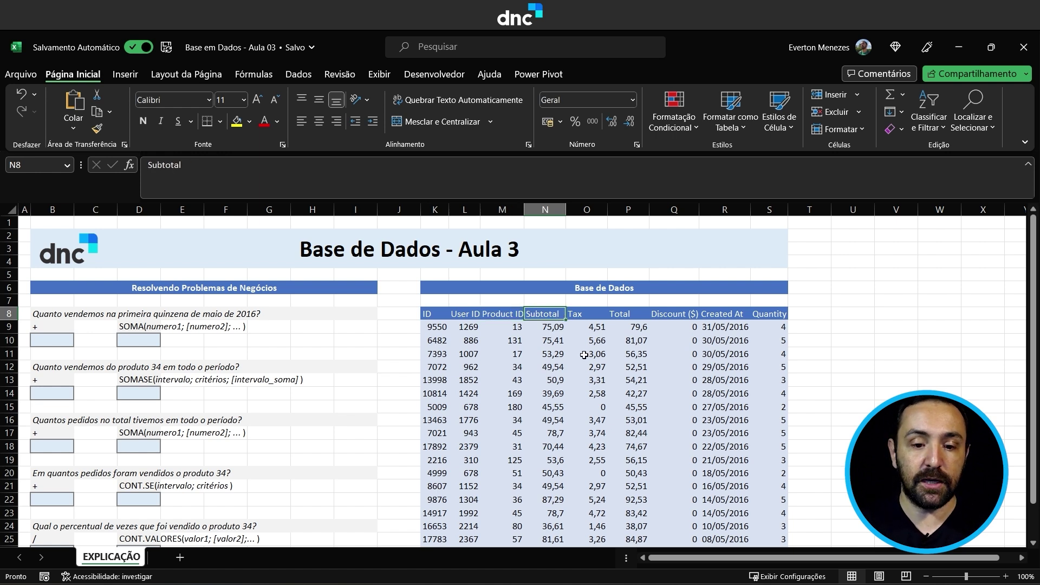
left_click(596, 319)
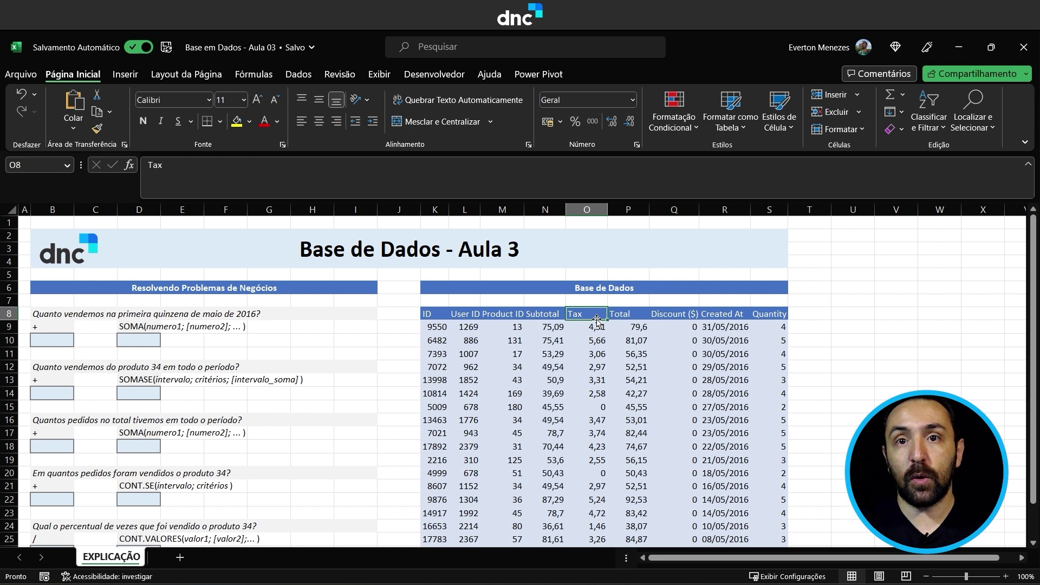
left_click(631, 310)
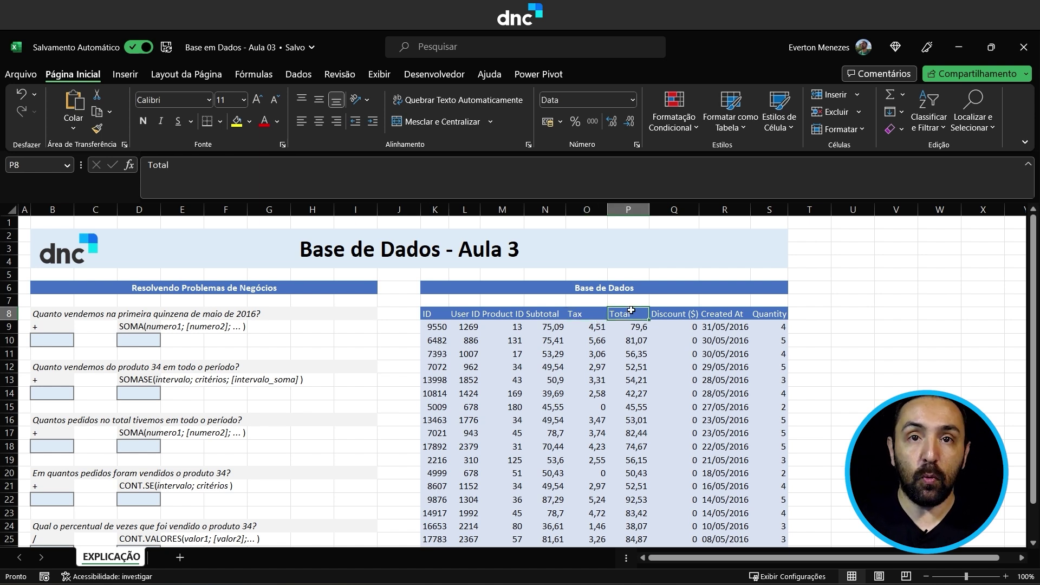
left_click(692, 312)
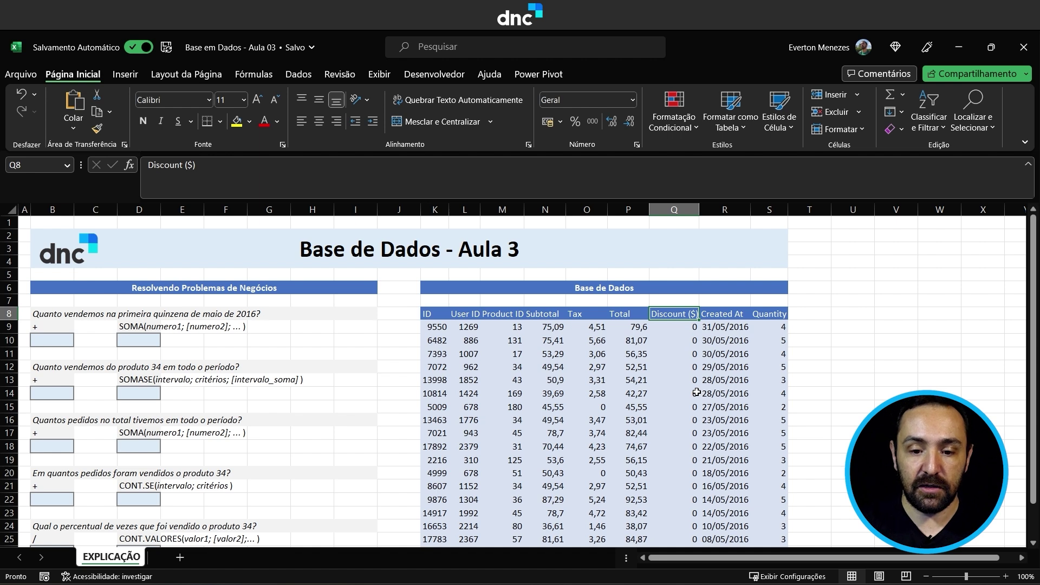
left_click(723, 317)
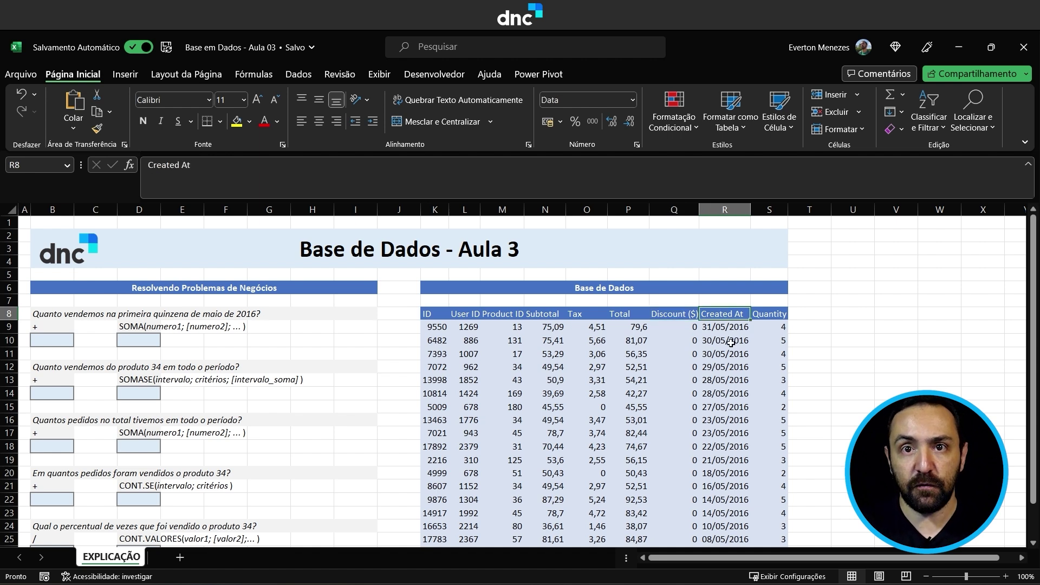
left_click(764, 318)
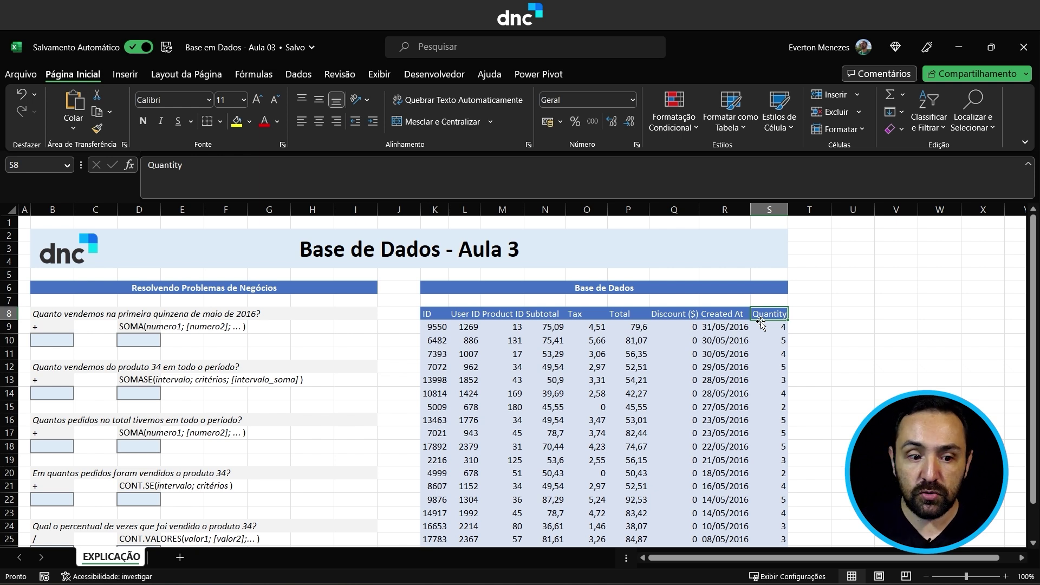
Read the question about sales in the first half of May 2016 and check the earliest dates in the Created At column.
left_click(68, 313)
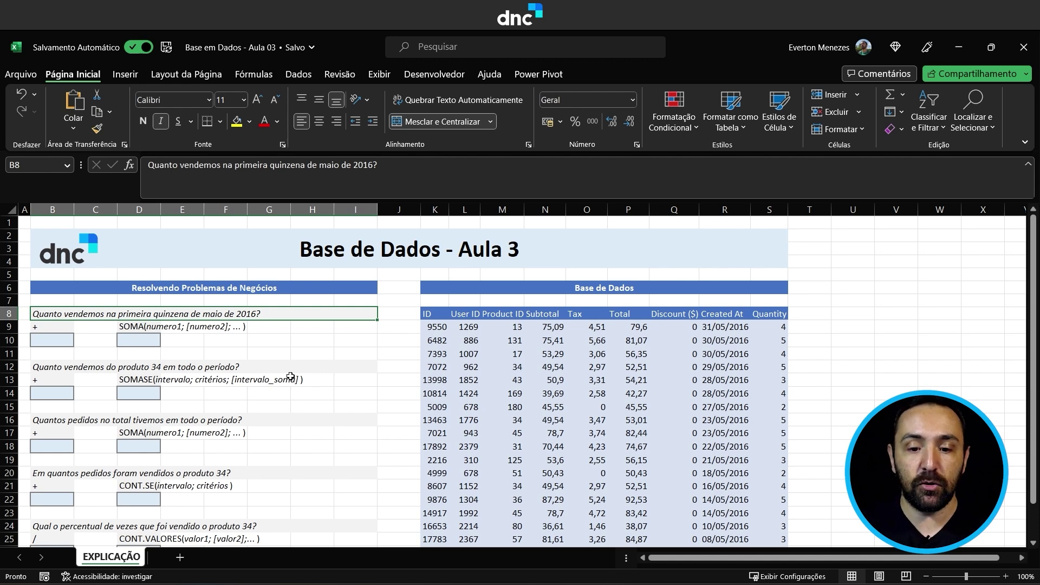
scroll(536, 368, "down", 1)
scroll(536, 368, "down", 1)
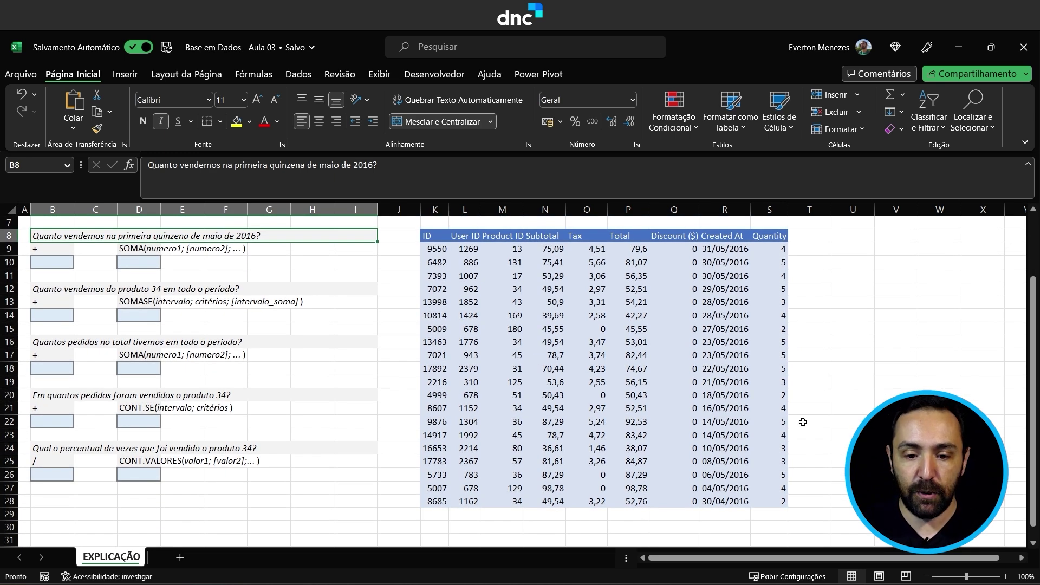
left_click(725, 502)
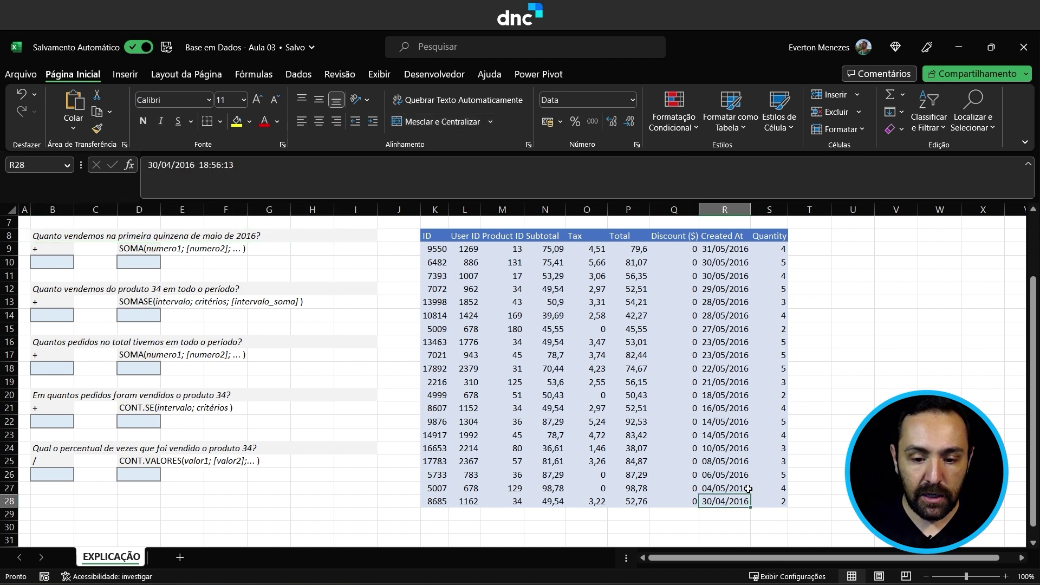
left_click(723, 479)
left_click(723, 487)
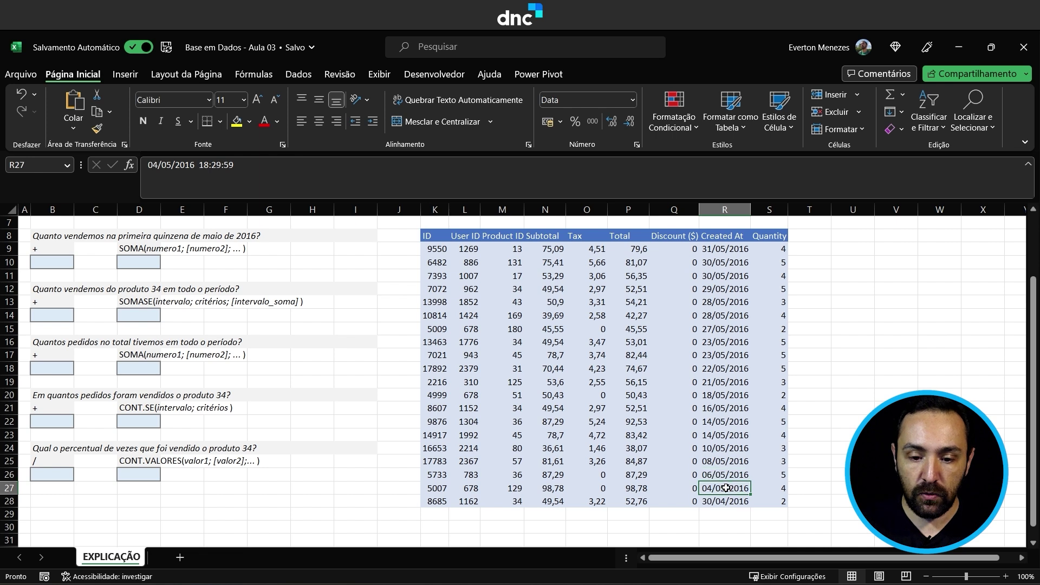
Add up the Total values dated 04/05 to 14/05/2016 in cell B10 with the formula =P27+P26+P25+P24+P23+P22.
left_click(724, 422, "shift")
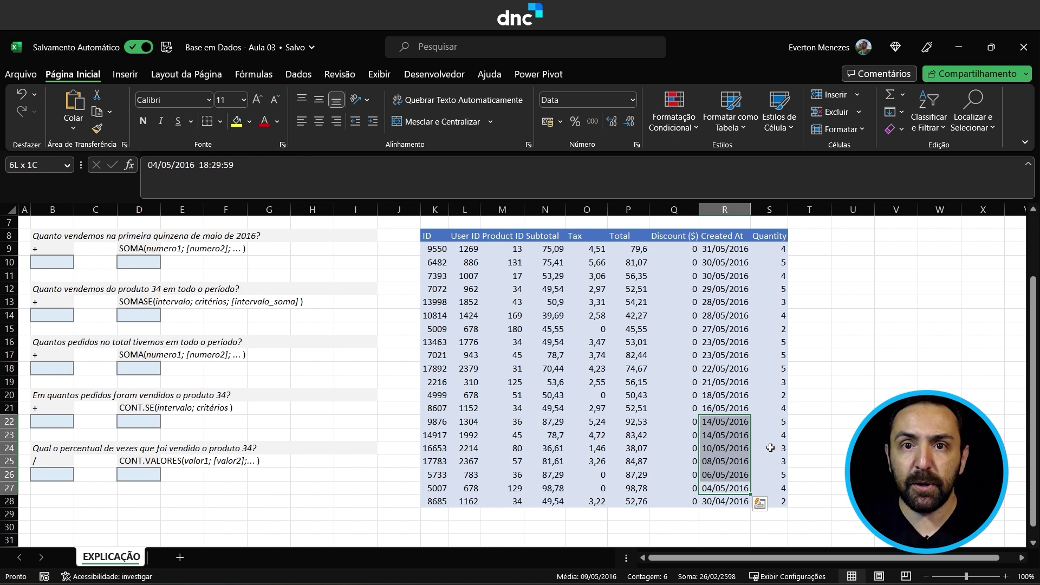
left_click(55, 260)
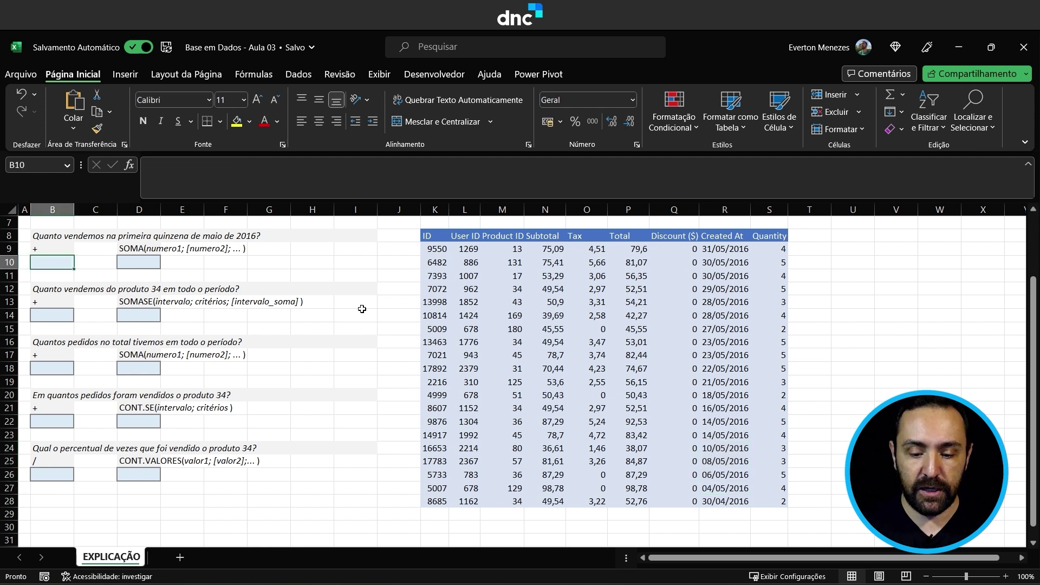
type("=")
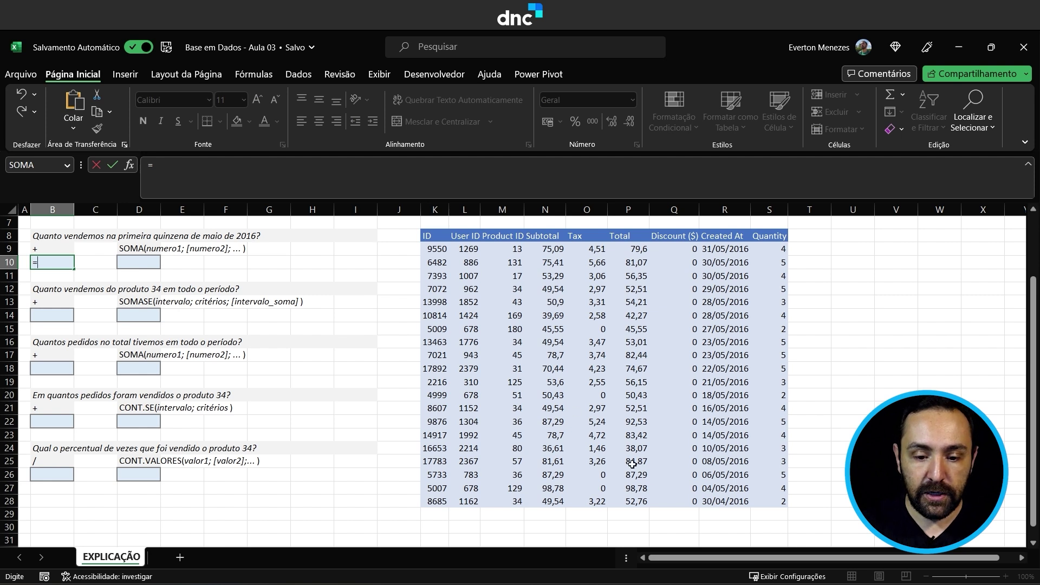
left_click(631, 488)
type("+")
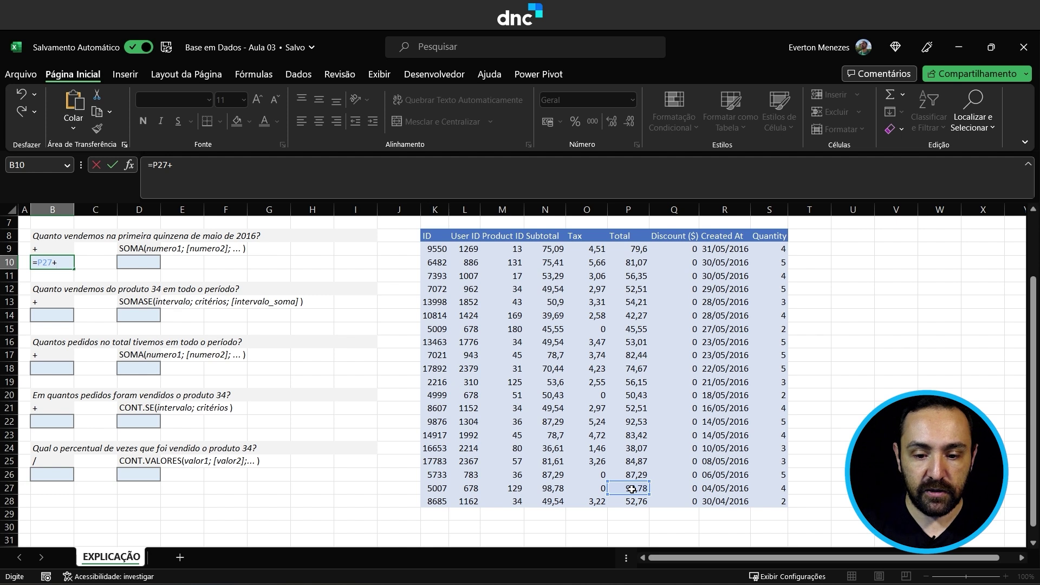
left_click(630, 475)
type("+")
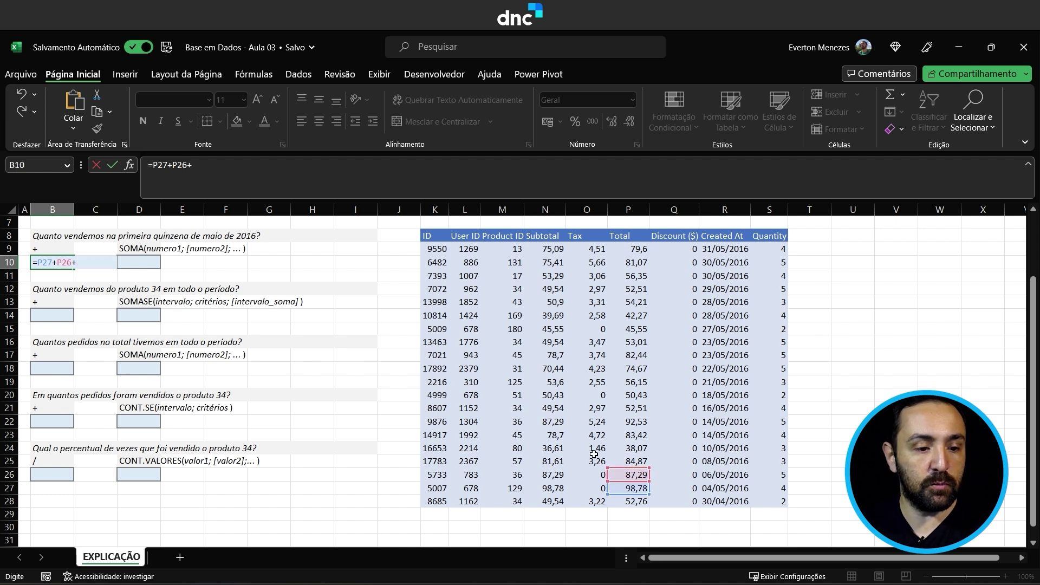
left_click(643, 463)
type("+")
left_click(633, 447)
type("+")
left_click(629, 434)
type("+")
left_click(625, 420)
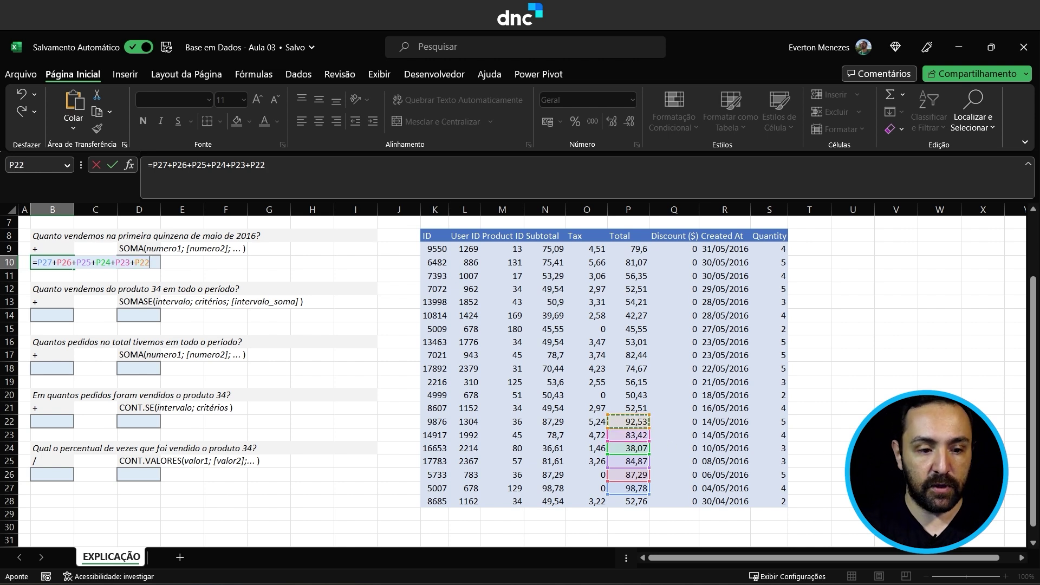
key("Return")
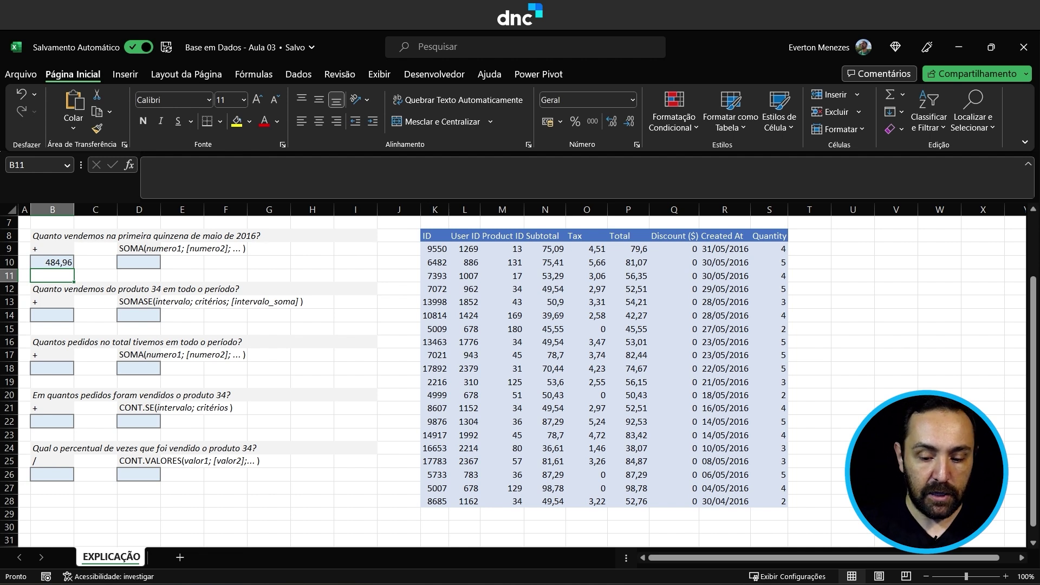
Calculate the same first-half-of-May sales in cell D10 using the SOMA function over the range P22:P27.
key("Right")
key("Up")
key("Right")
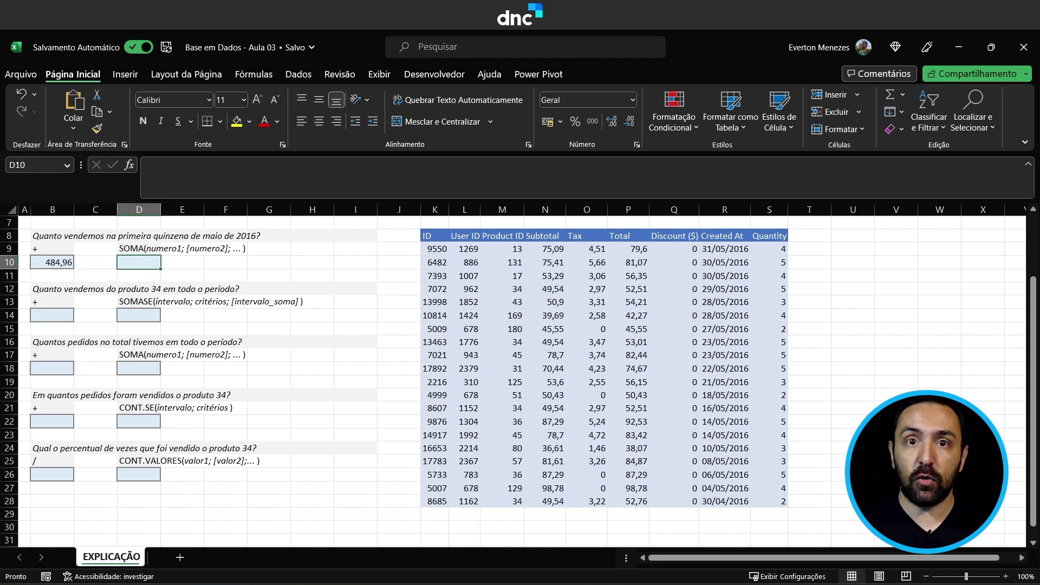
type("=soma")
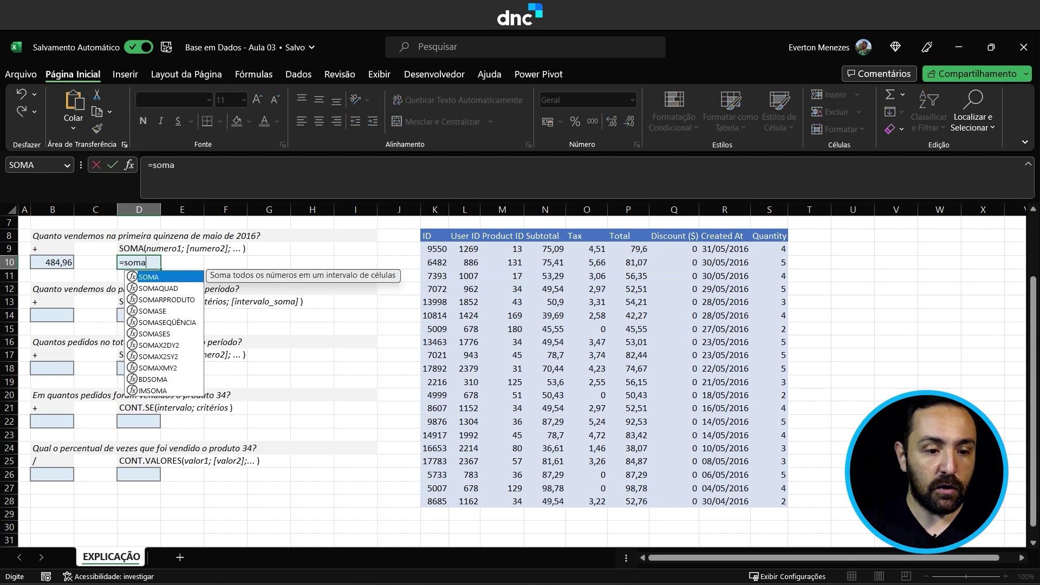
key("Tab")
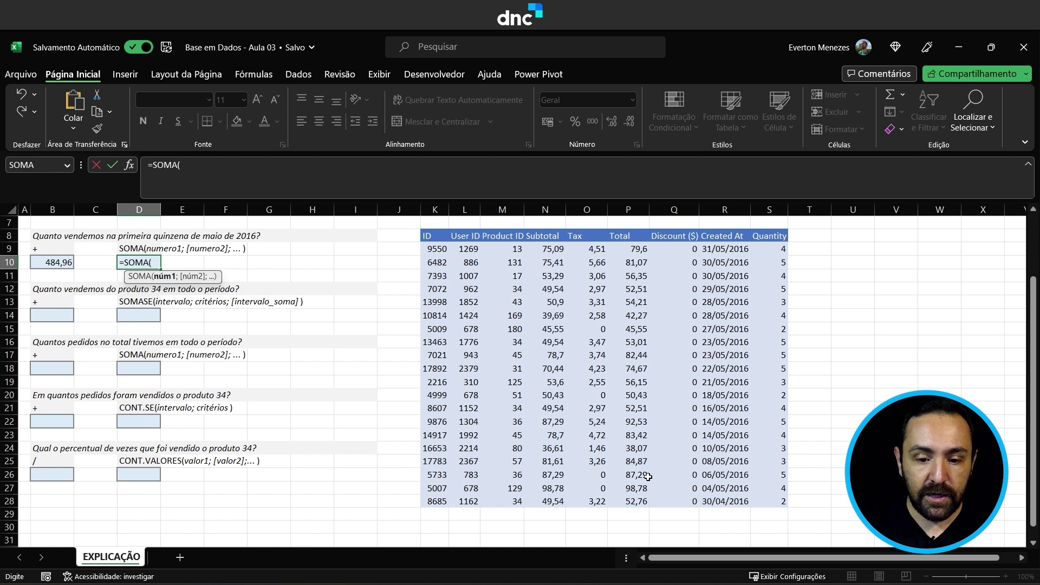
left_click_drag(639, 486, 684, 431)
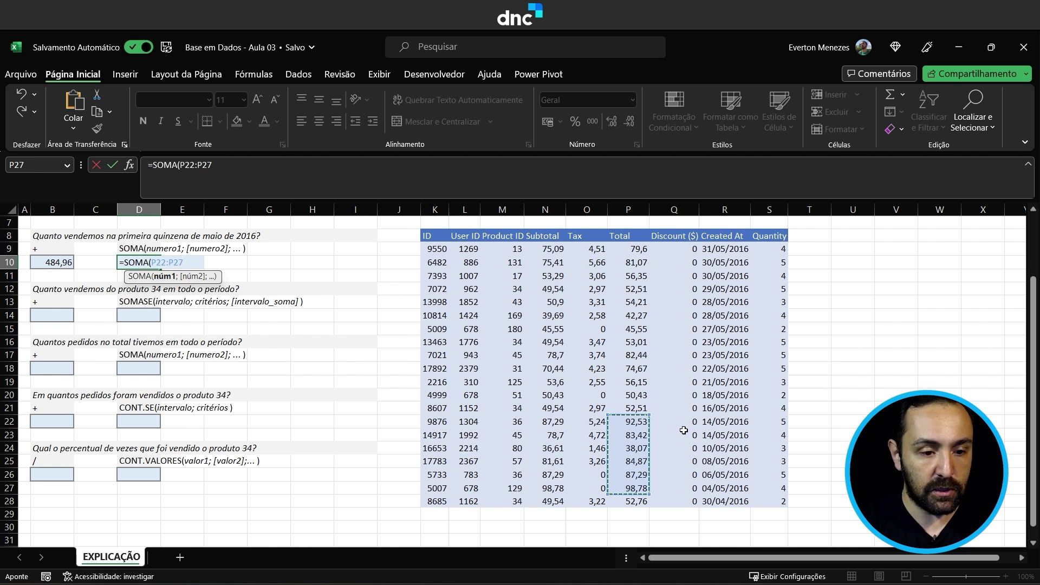
key("Return")
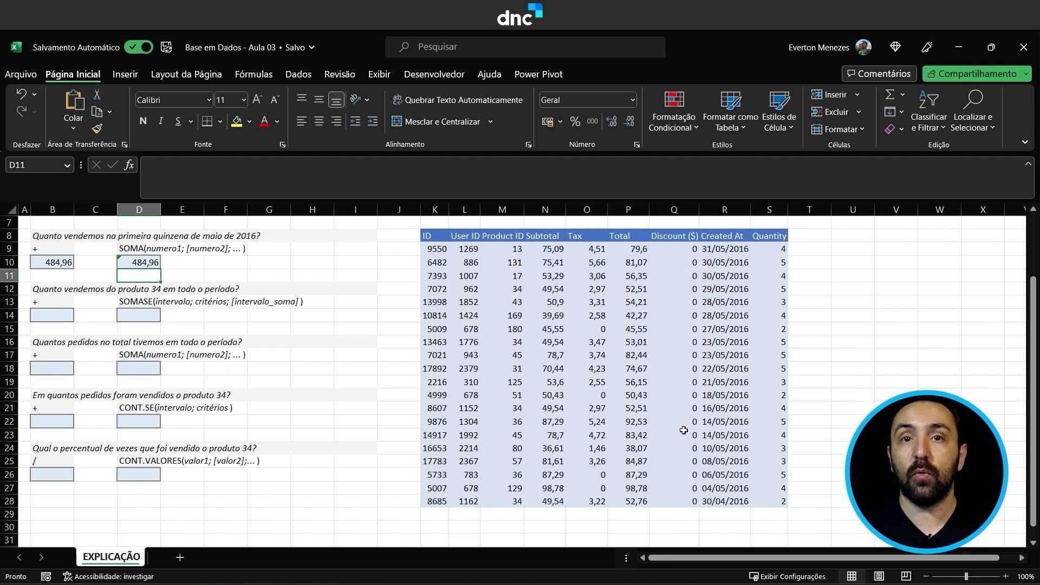
For the question about product 34, highlight every 34 in the Product ID column (M28, M21, M16 and M12) with yellow fill.
left_click(270, 342)
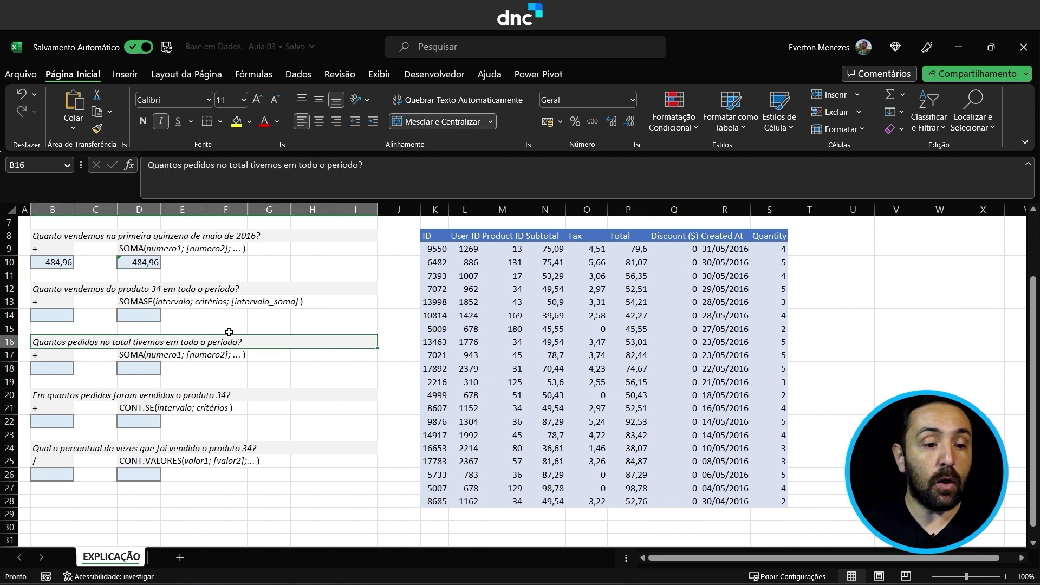
left_click(271, 288)
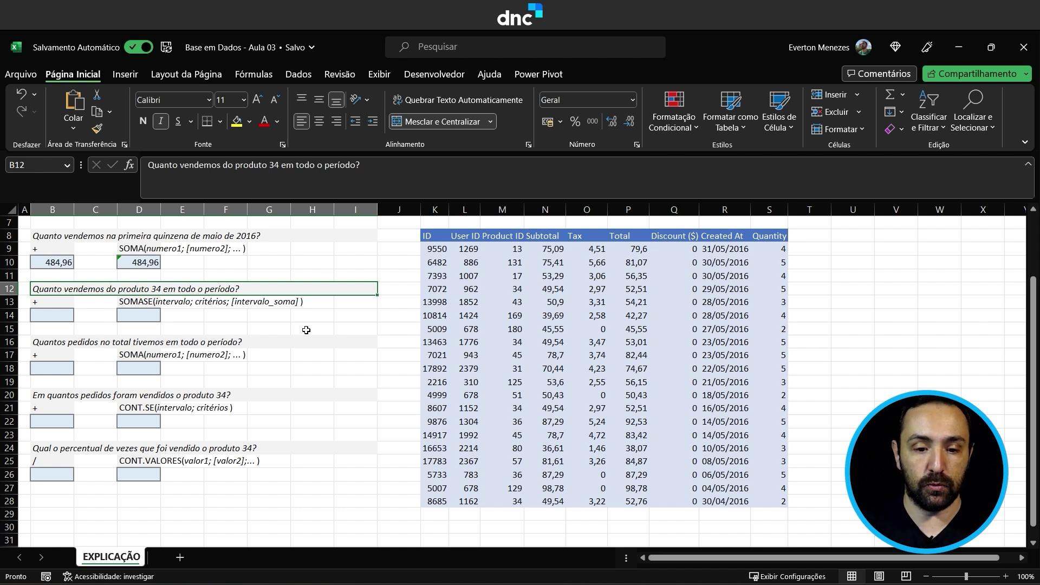
left_click_drag(499, 235, 504, 501)
left_click(504, 501)
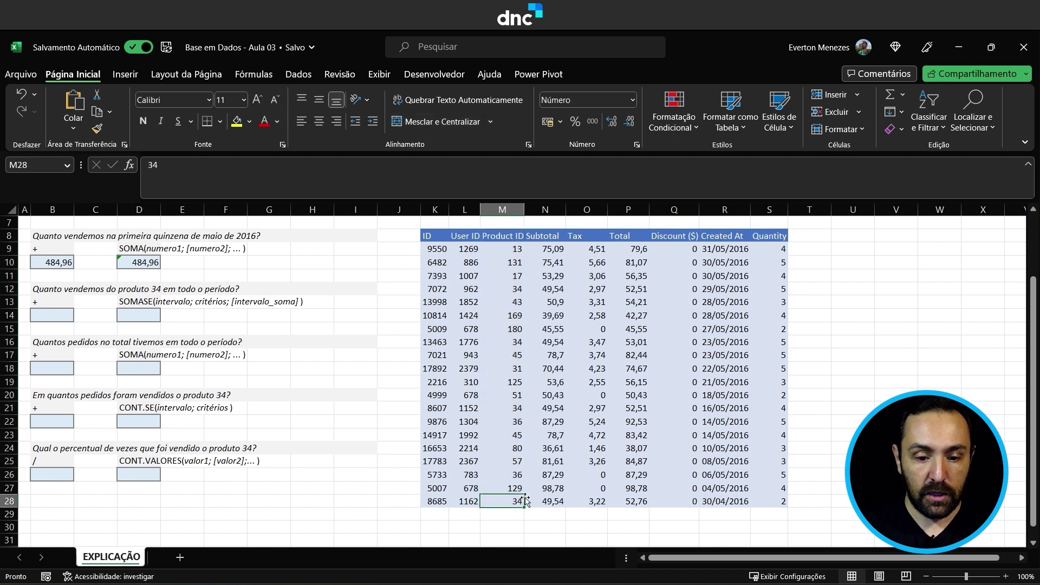
left_click(521, 525)
left_click(510, 504)
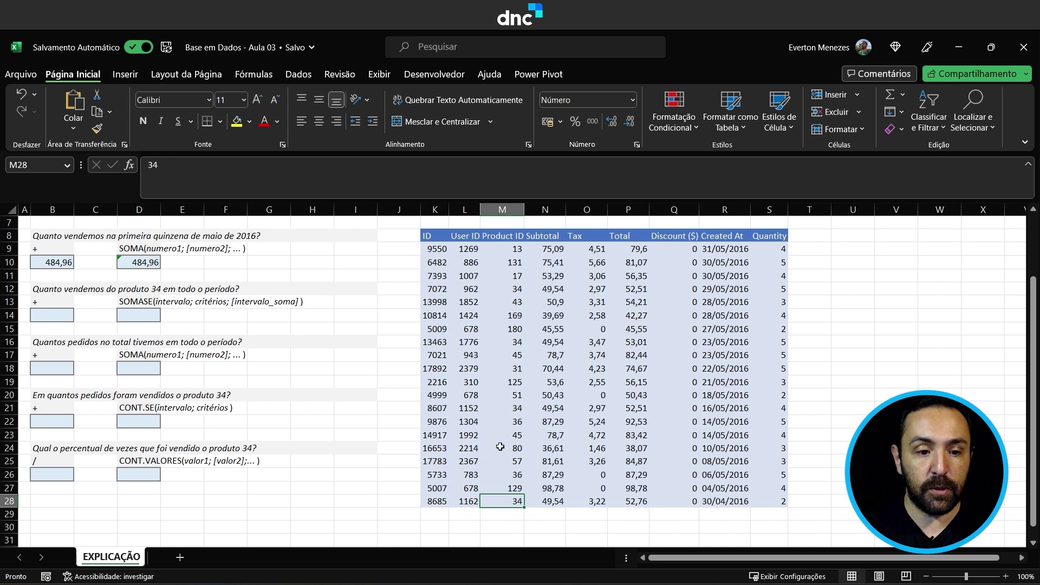
left_click(236, 122)
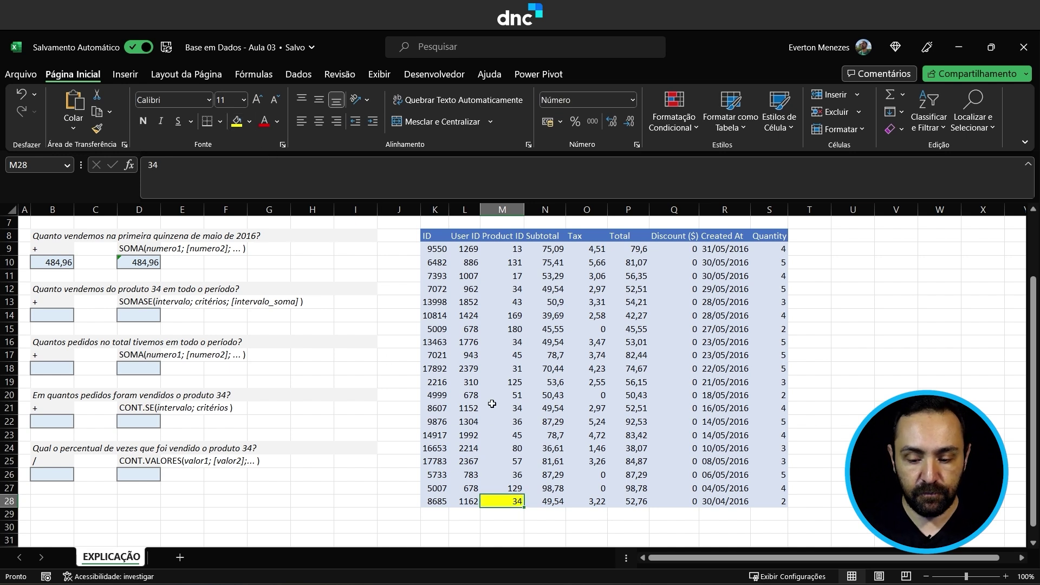
left_click(510, 411)
left_click(237, 121)
key("Up")
key("Up")
key("Up")
key("Up")
key("Up")
left_click(236, 122)
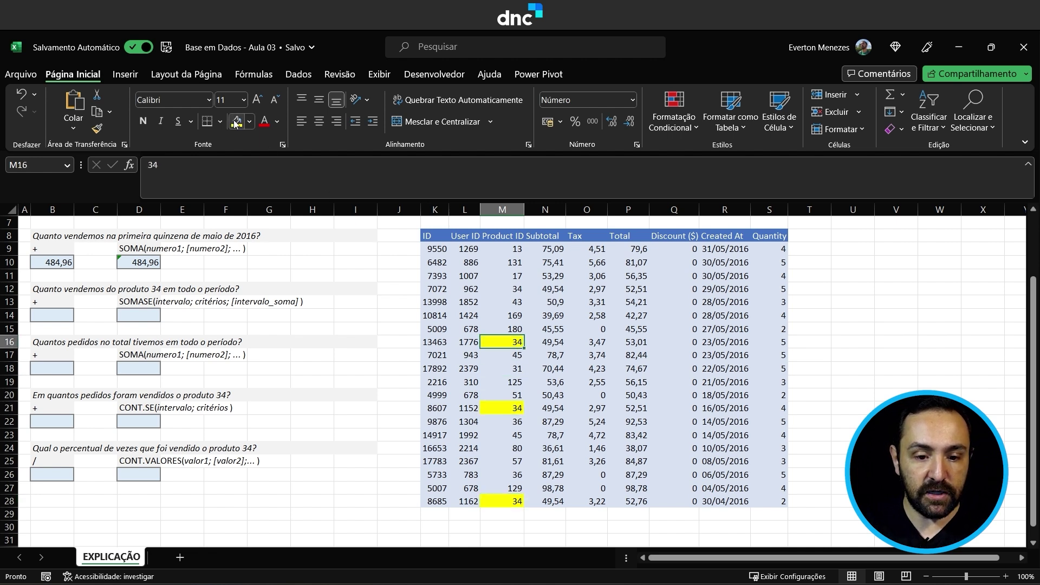
key("Up")
key("Up")
key("Up")
key("Up")
left_click(236, 121)
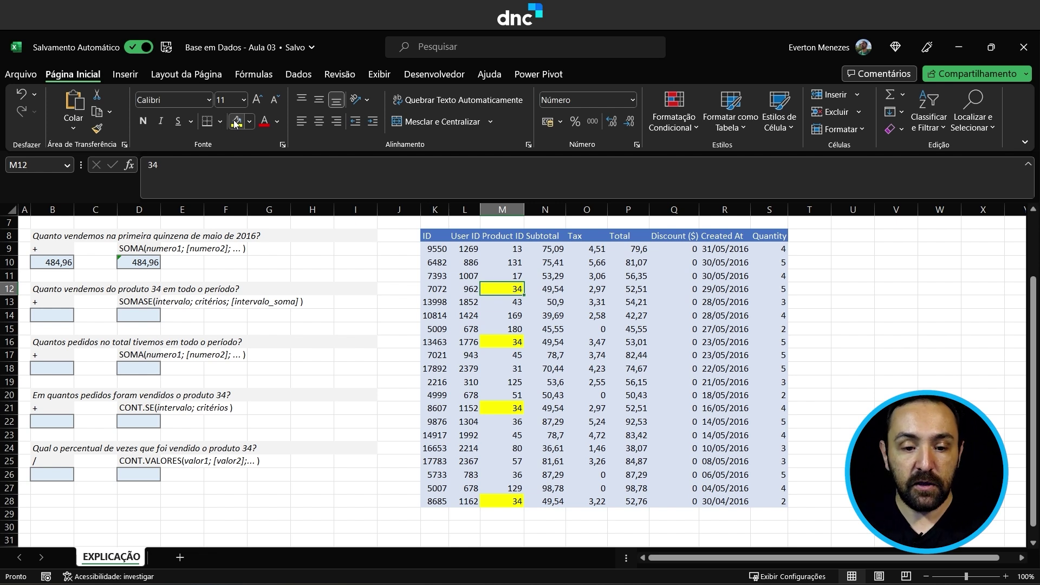
key("Right")
key("Down")
key("Left")
key("Right")
key("Up")
key("Down")
key("Right")
key("Down")
key("Left")
key("Down")
key("Right")
key("Down")
key("Right")
key("Up")
key("Right")
key("Down")
key("Down")
key("Left")
key("Down")
key("Left")
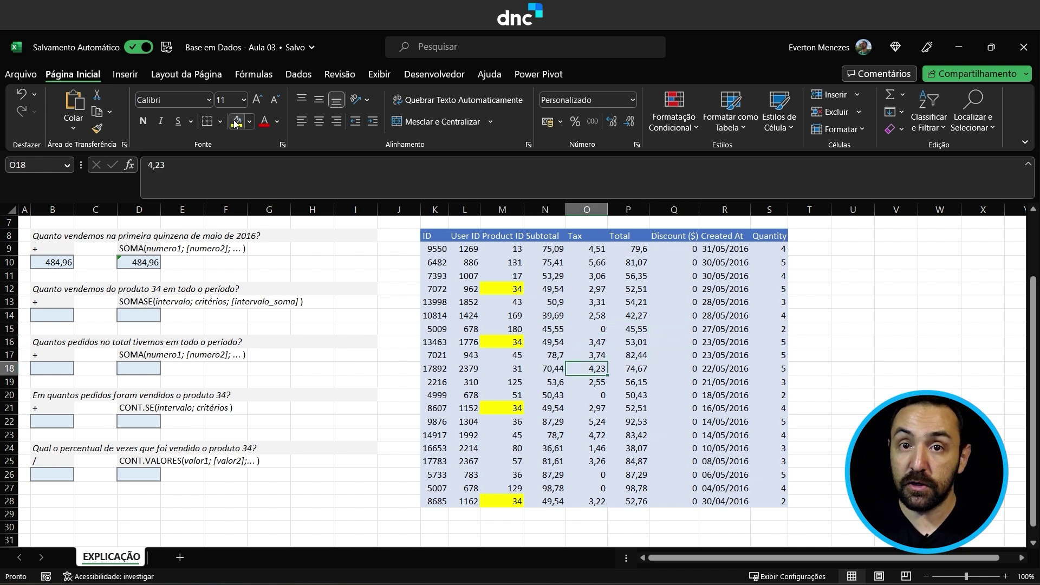
Add up the Total values of the highlighted product 34 rows in cell B14 with the formula =P28+P21+P16+P12.
left_click(42, 319)
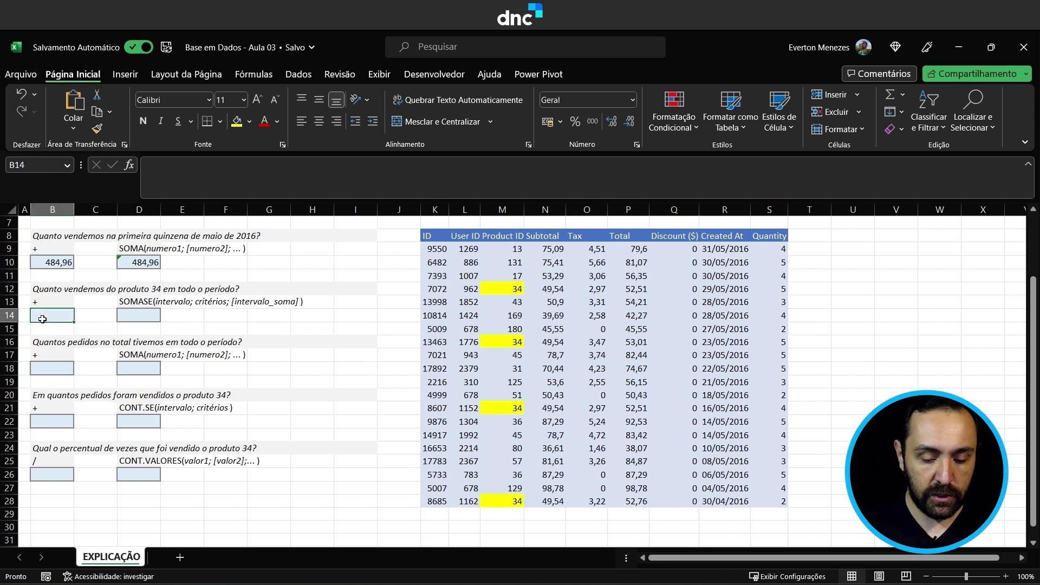
type("=")
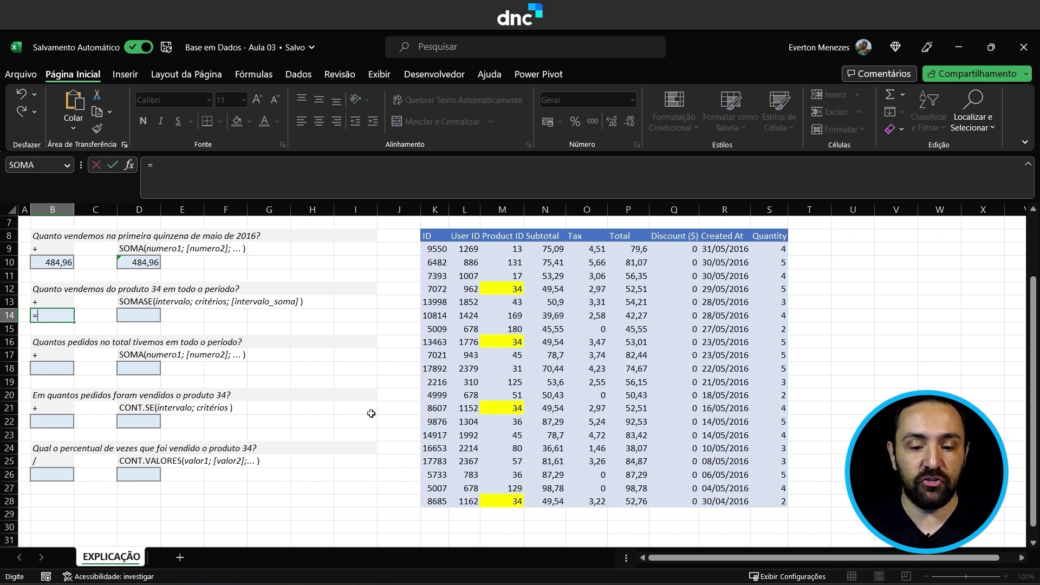
left_click(625, 501)
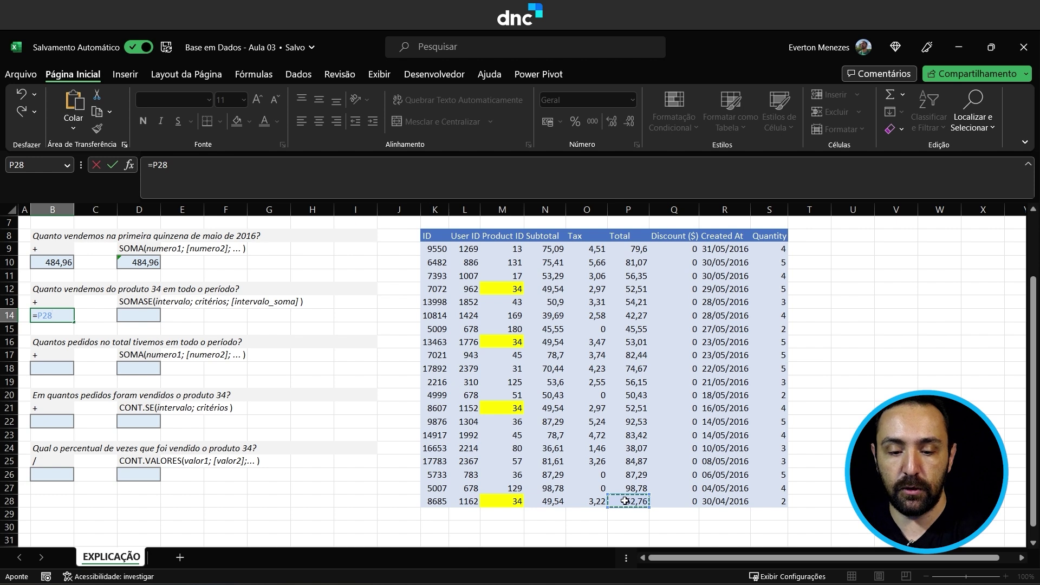
type("+")
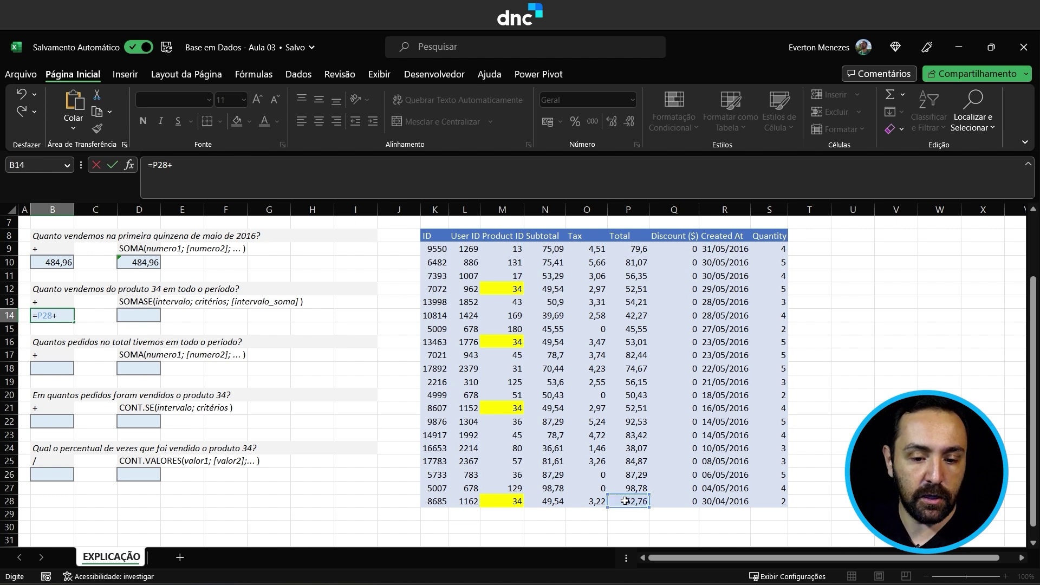
left_click(628, 408)
type("+")
left_click(630, 342)
type("+")
left_click(633, 289)
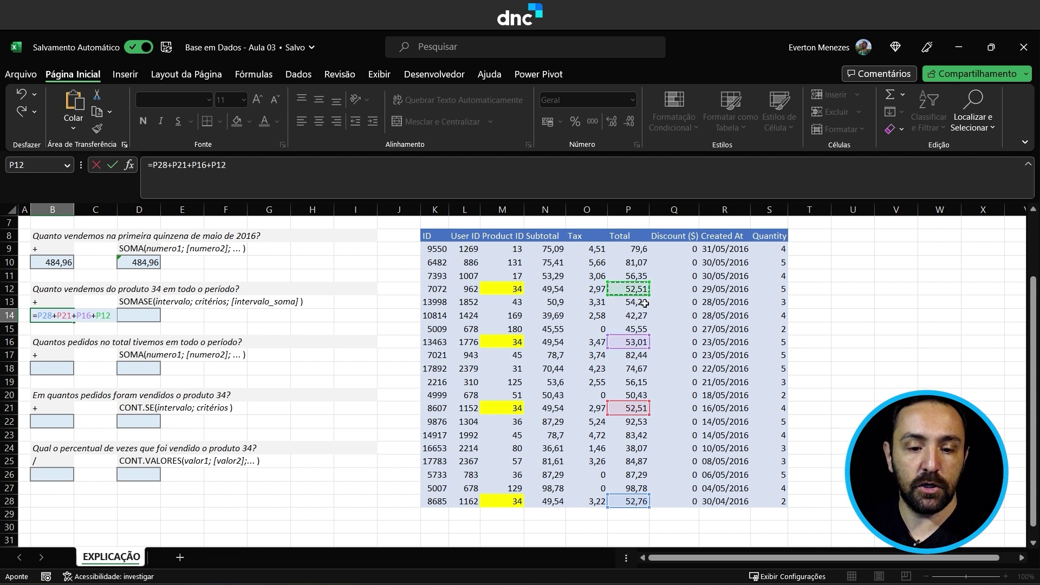
key("Return")
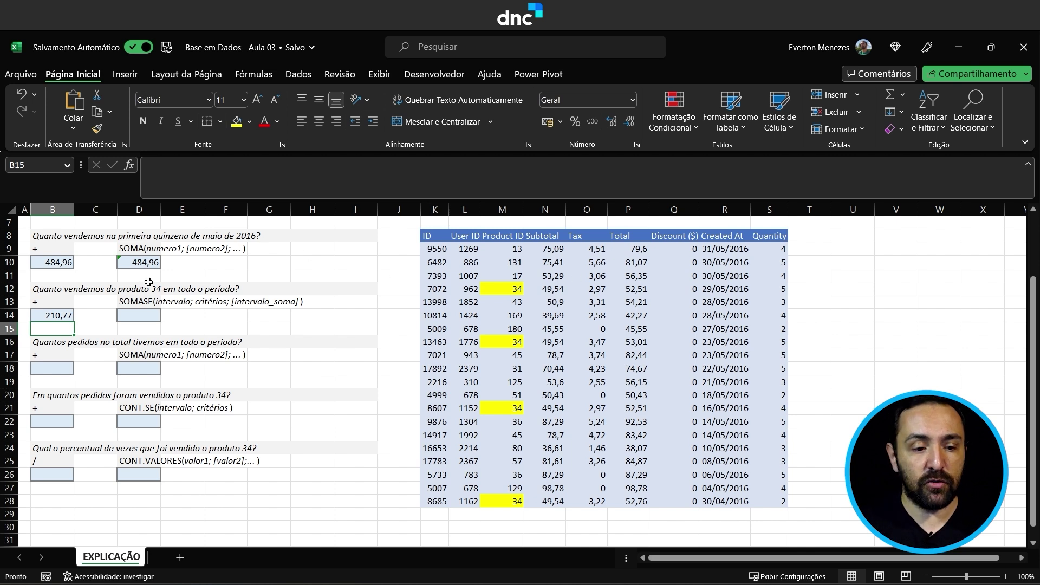
Calculate the product 34 sales in cell D14 with the formula =SOMASE(M8:M28;34;P8:P28), using the Product ID and Total columns.
left_click(130, 313)
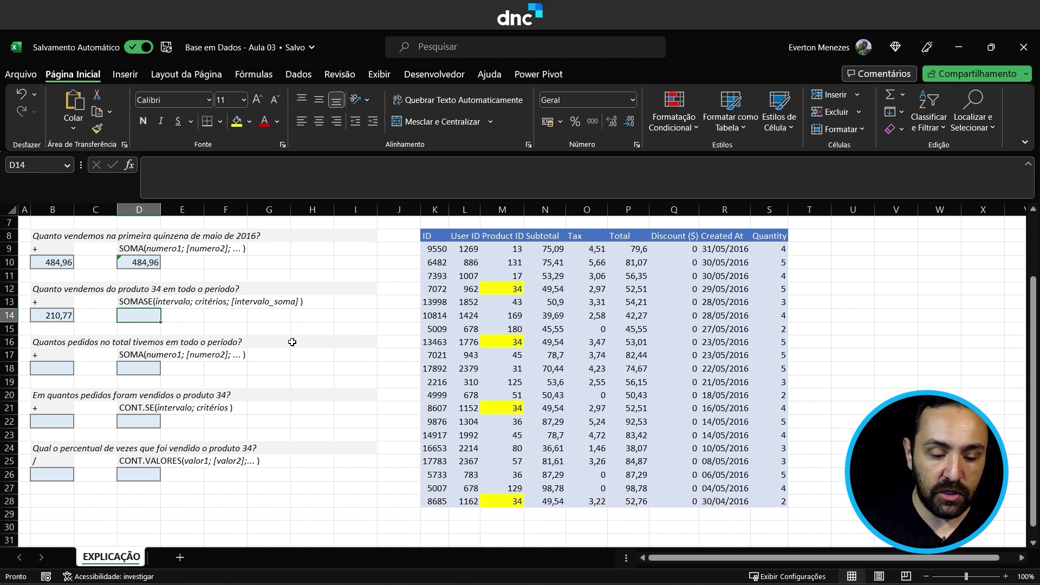
type("=soma")
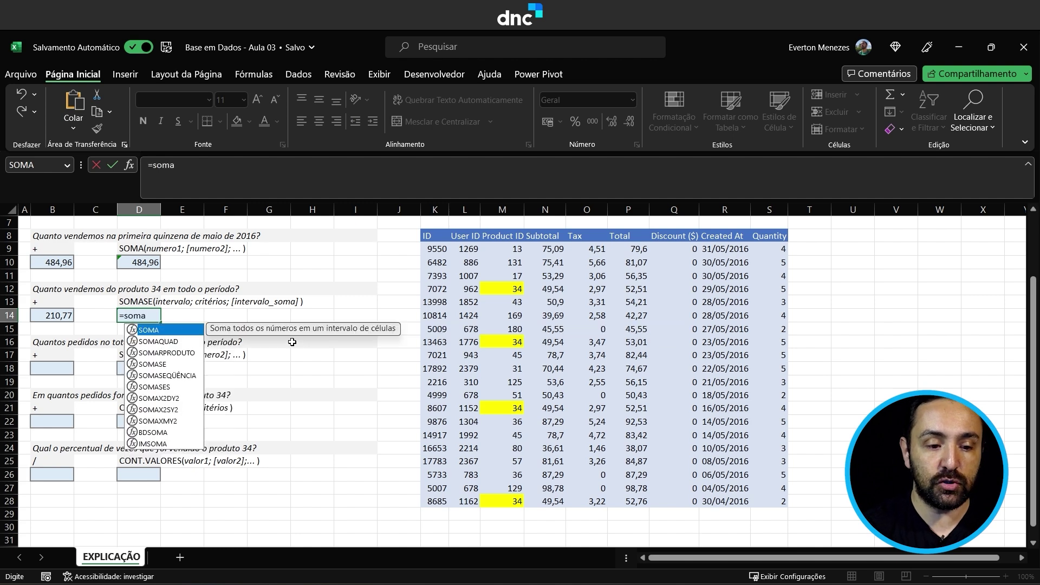
type("se")
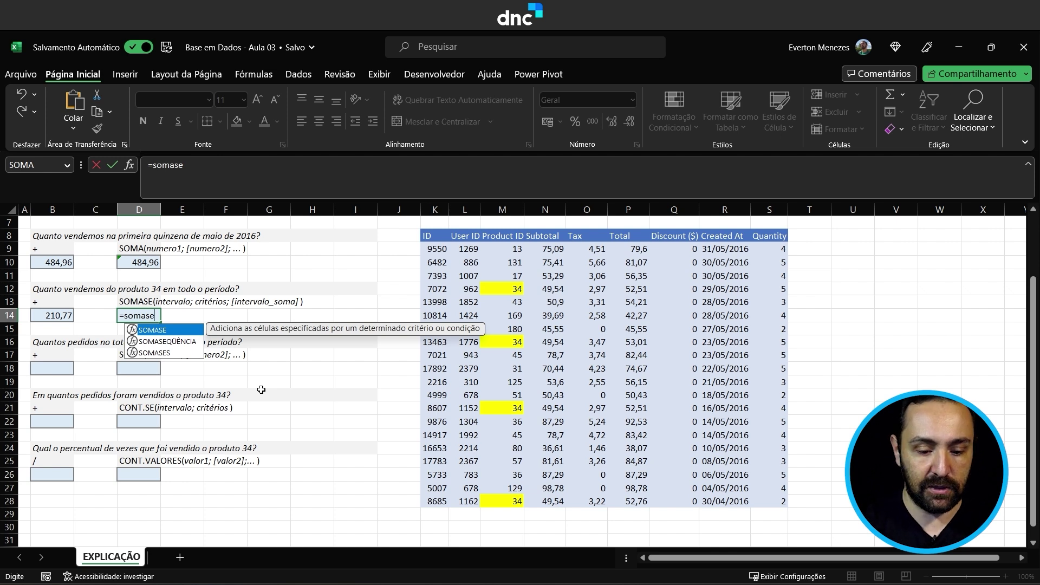
type("(")
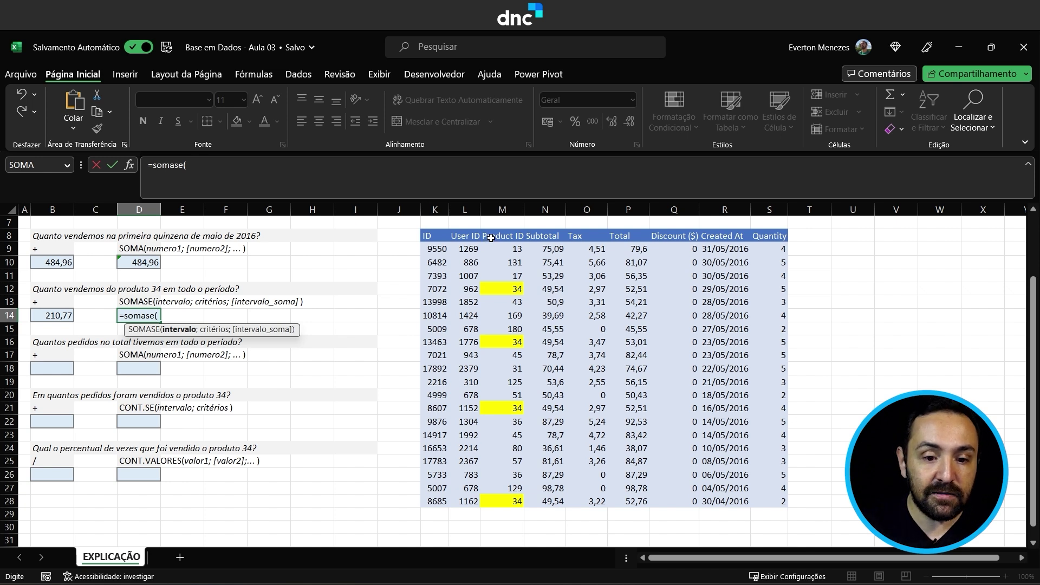
left_click_drag(494, 235, 498, 504)
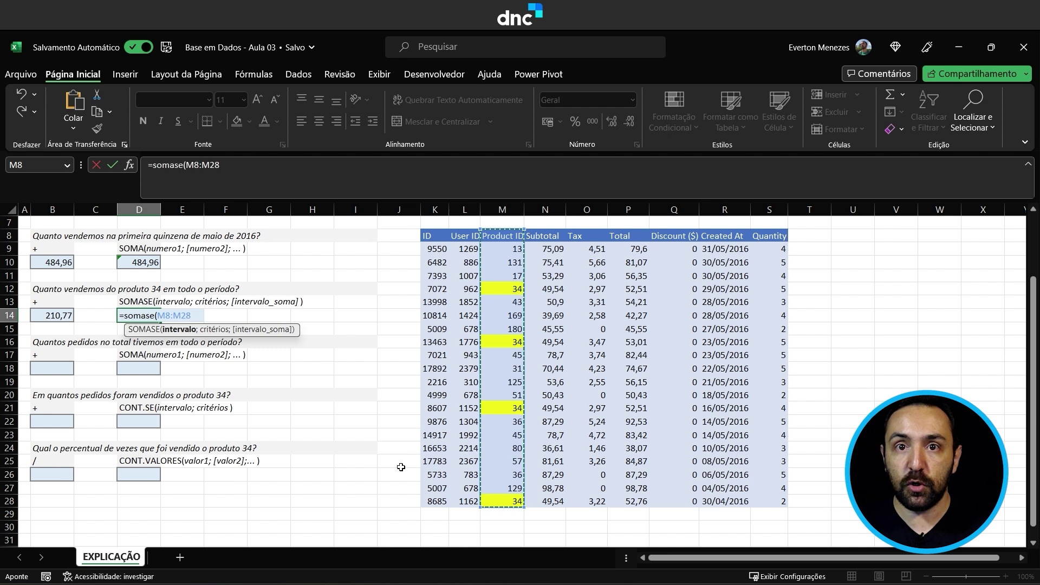
type(";")
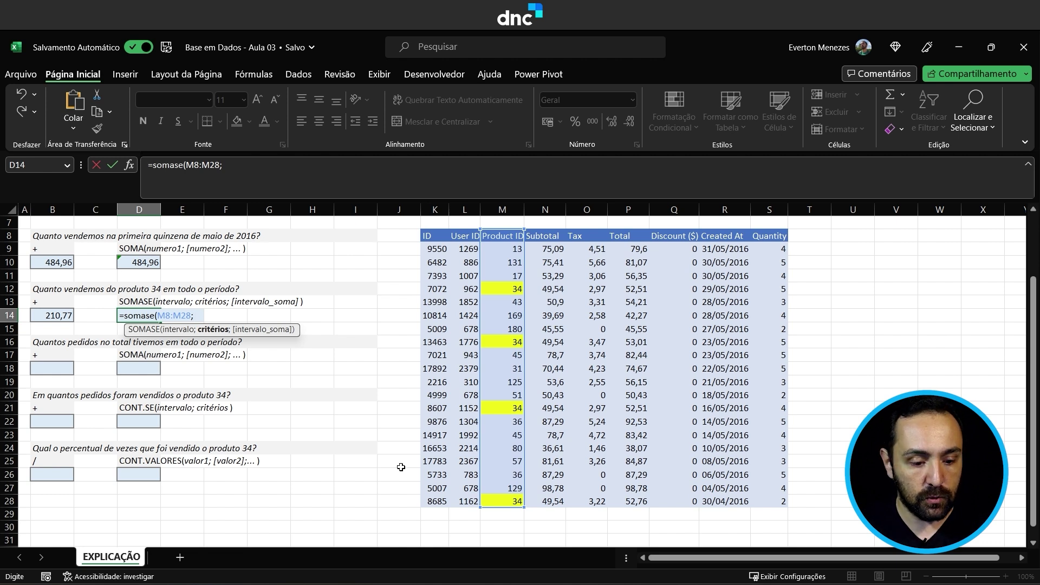
type("34")
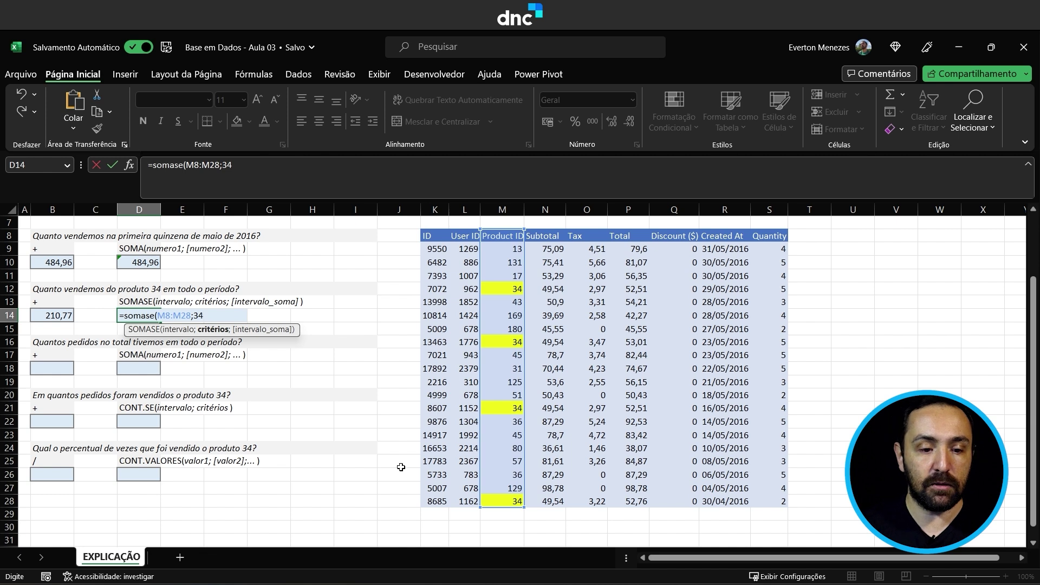
type(";")
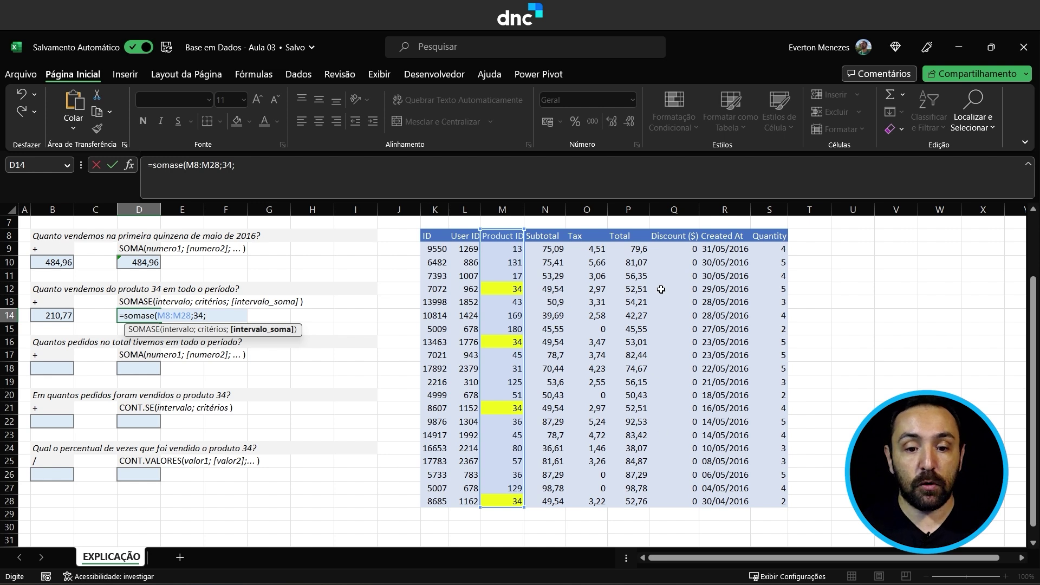
left_click_drag(630, 235, 629, 493)
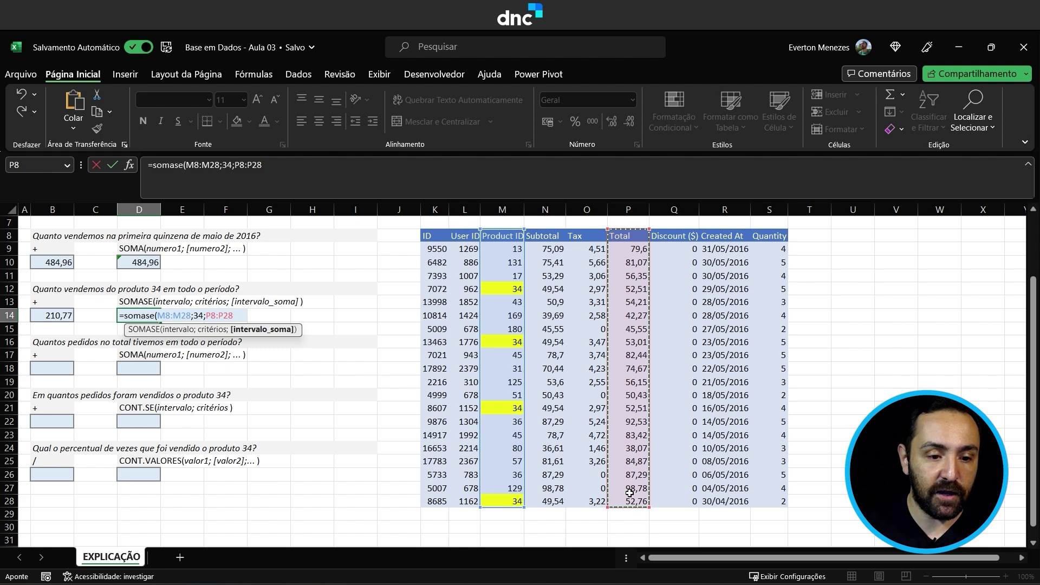
type(")")
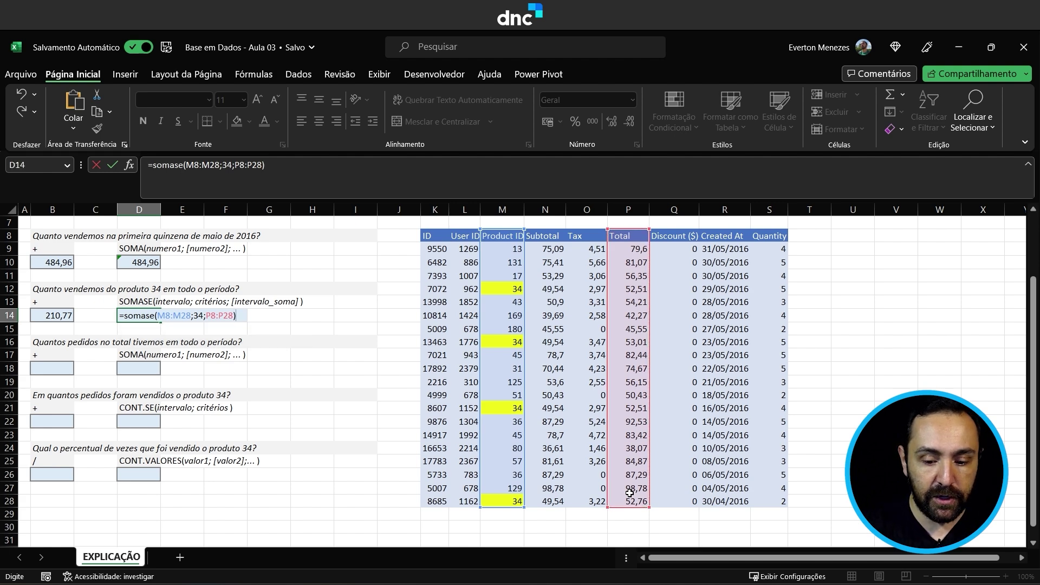
key("Return")
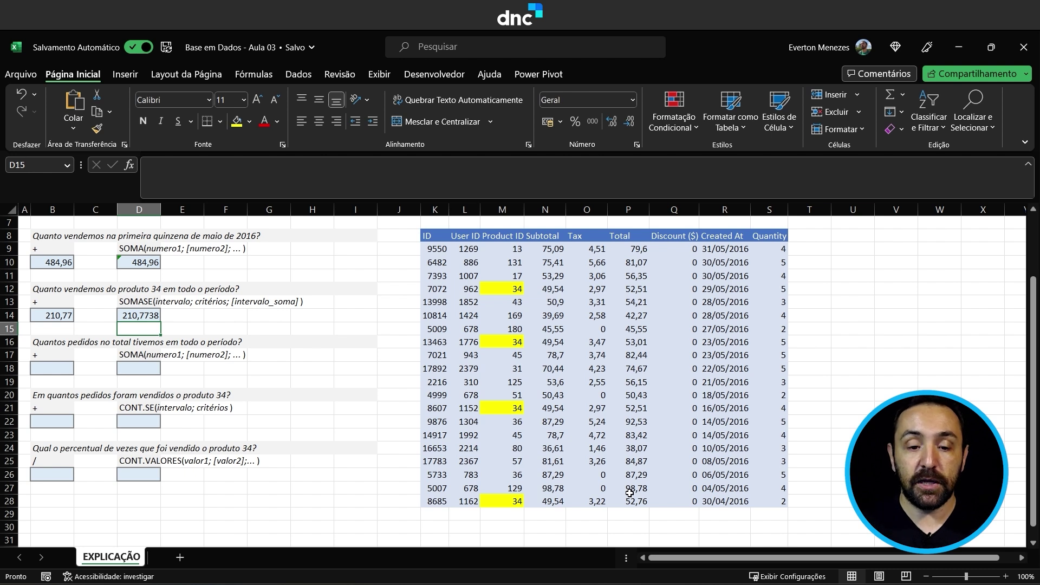
key("Up")
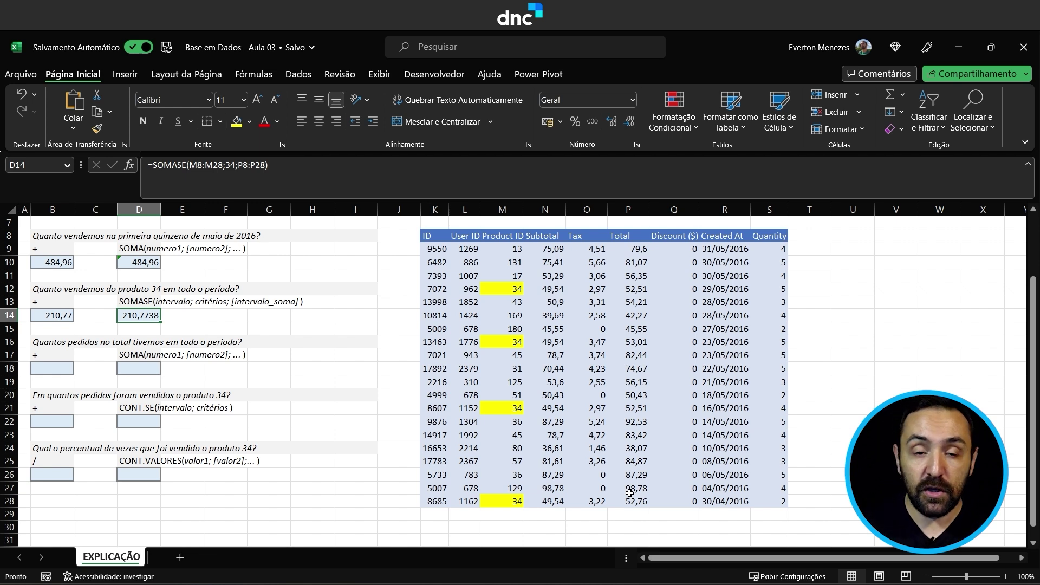
left_click(55, 358)
left_click(60, 370)
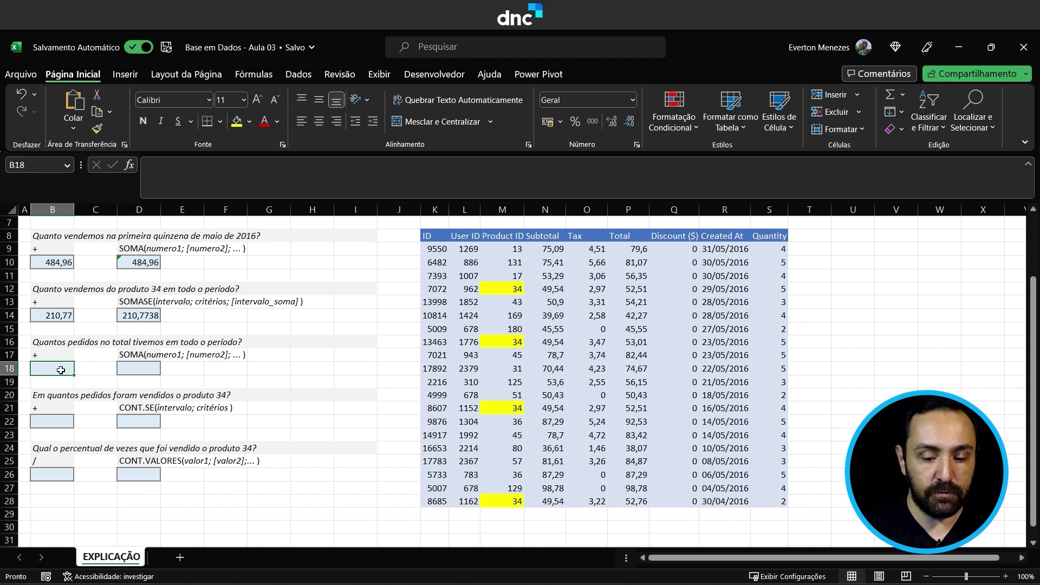
type("=")
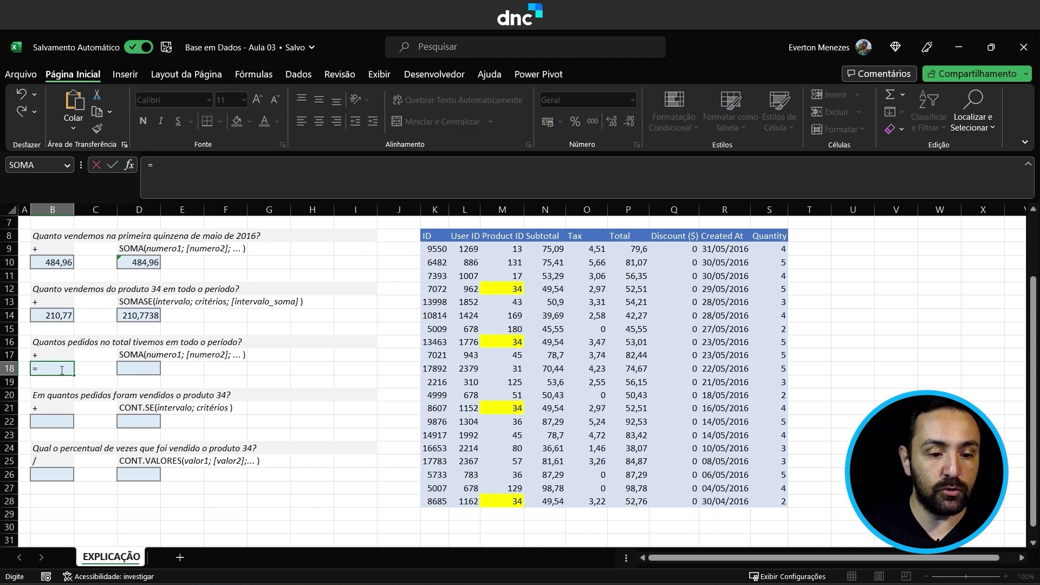
left_click(764, 249)
type("+")
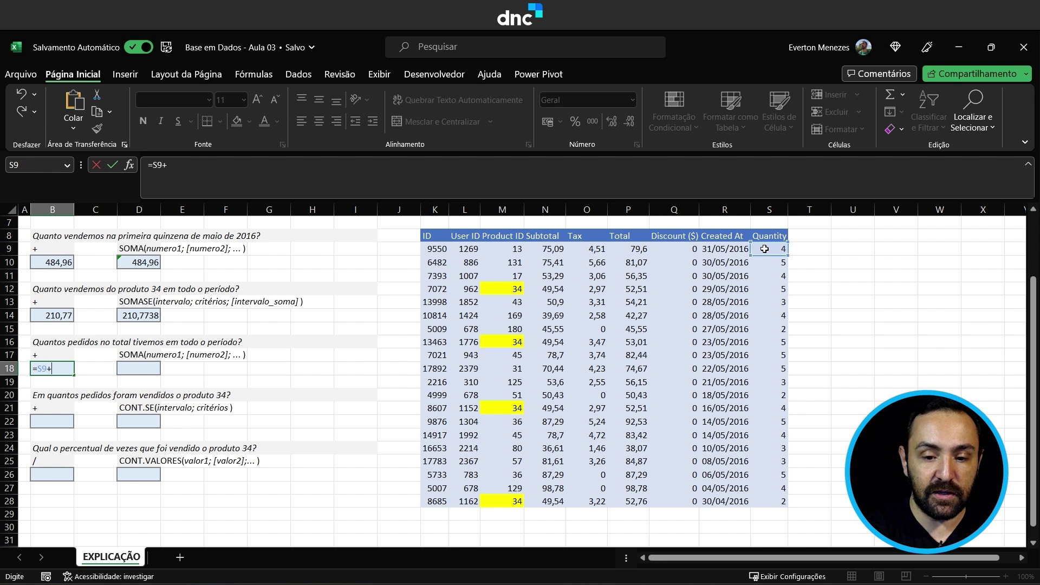
left_click(769, 262)
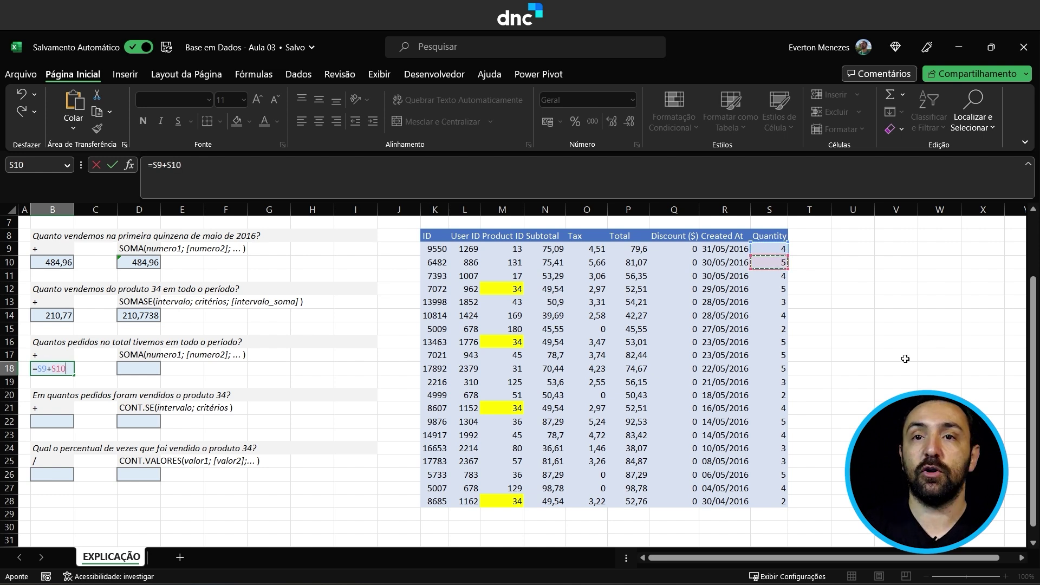
key("Escape")
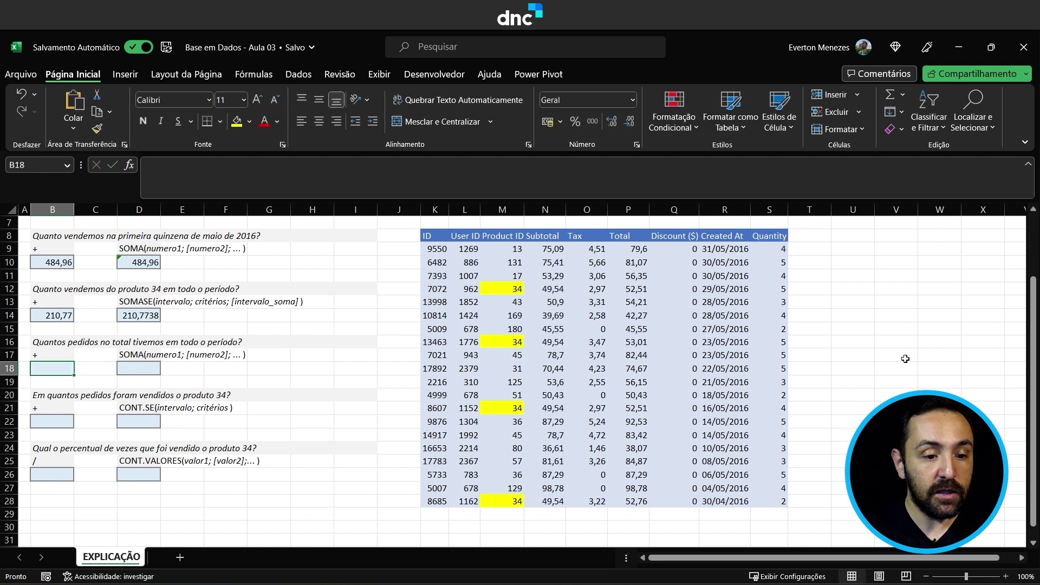
Add up the whole Quantity column in cell D18 using the SOMA function over the range S9:S28.
key("Right")
key("Right")
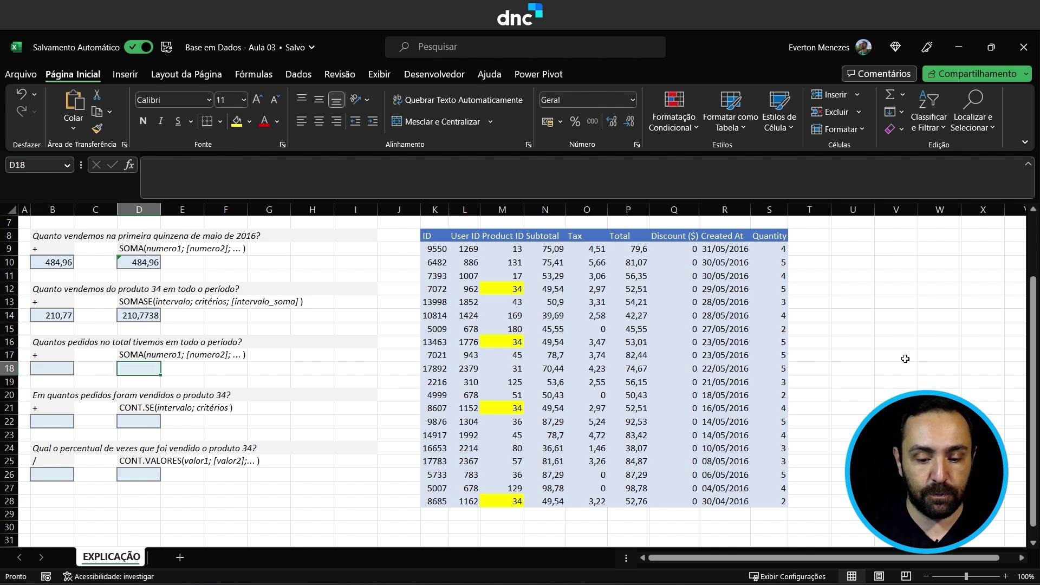
type("=s")
key("BackSpace")
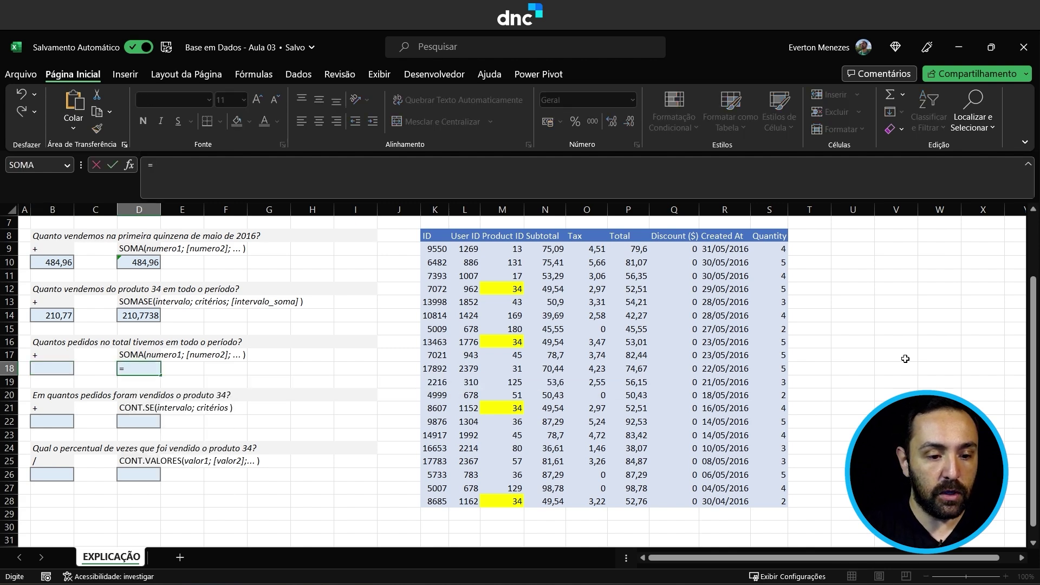
type("soma")
key("Tab")
left_click_drag(769, 249, 768, 504)
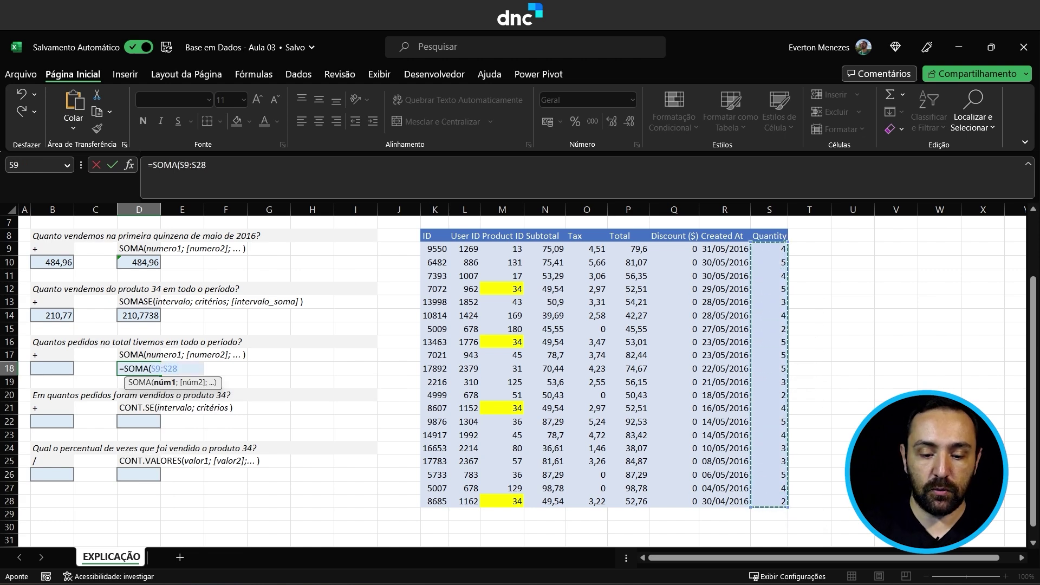
key("Return")
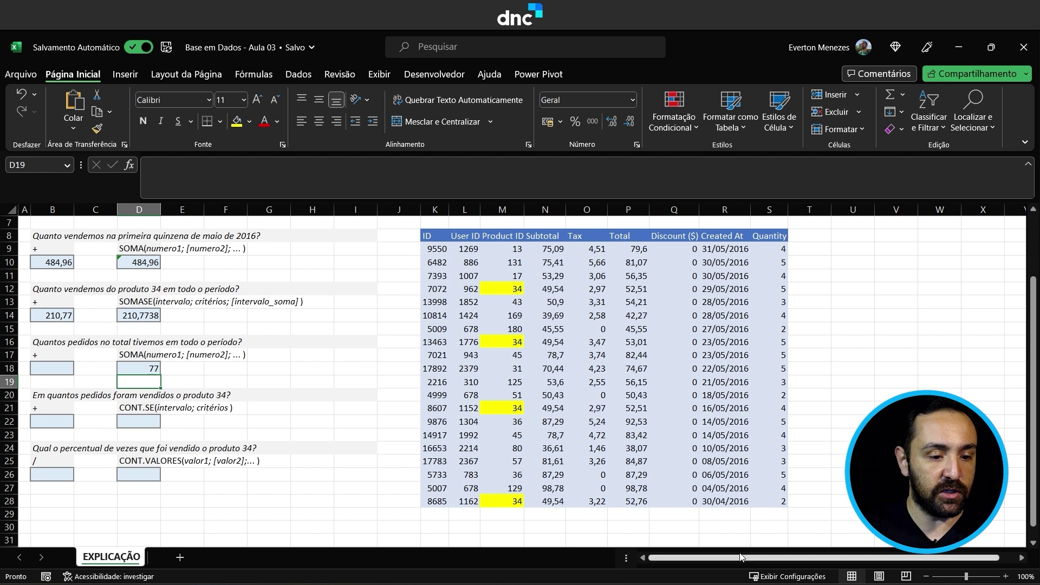
left_click(312, 421)
left_click(68, 405, "shift")
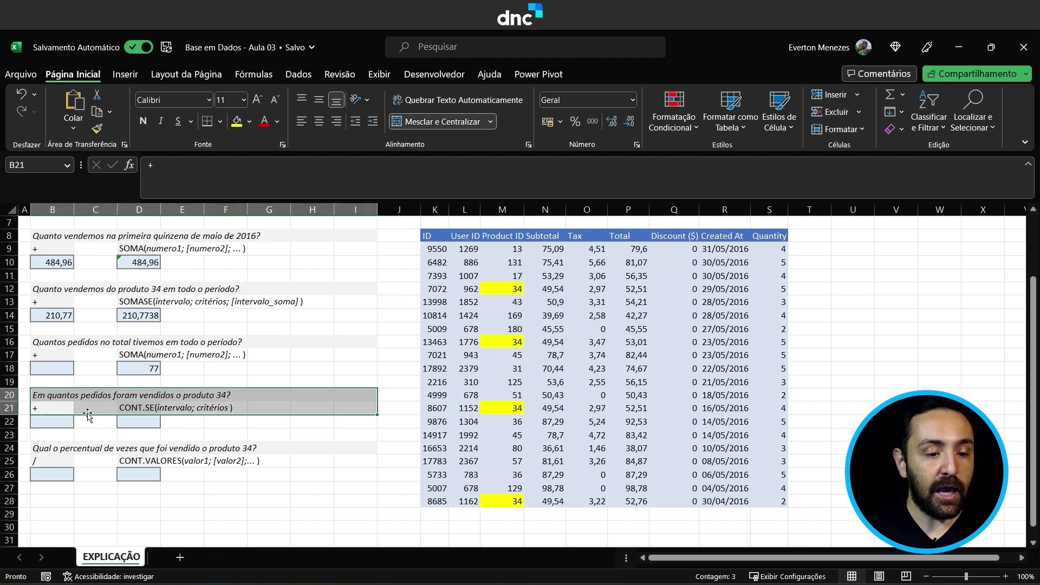
left_click(174, 421)
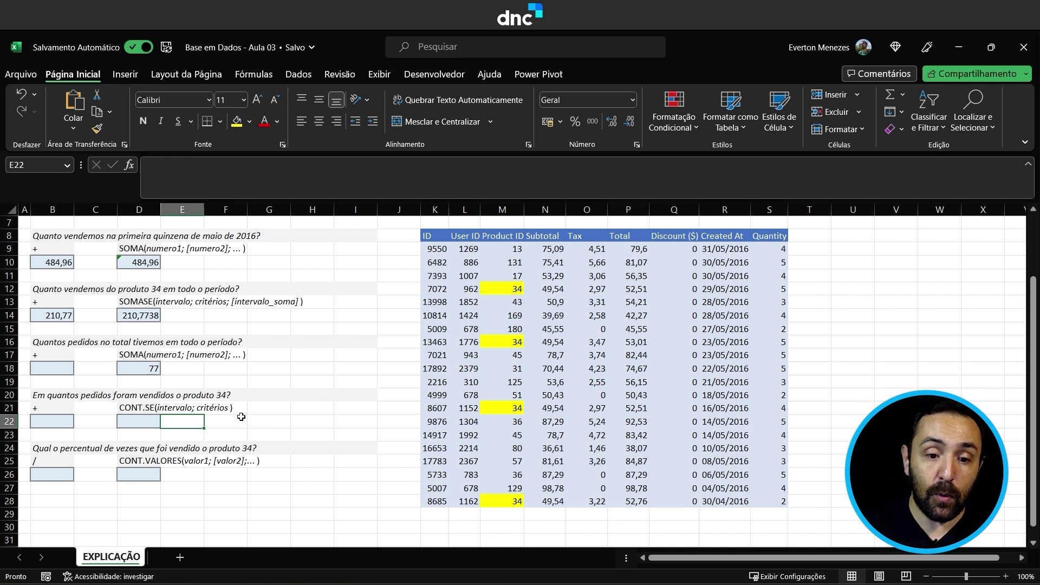
left_click_drag(524, 287, 520, 490)
left_click(575, 485)
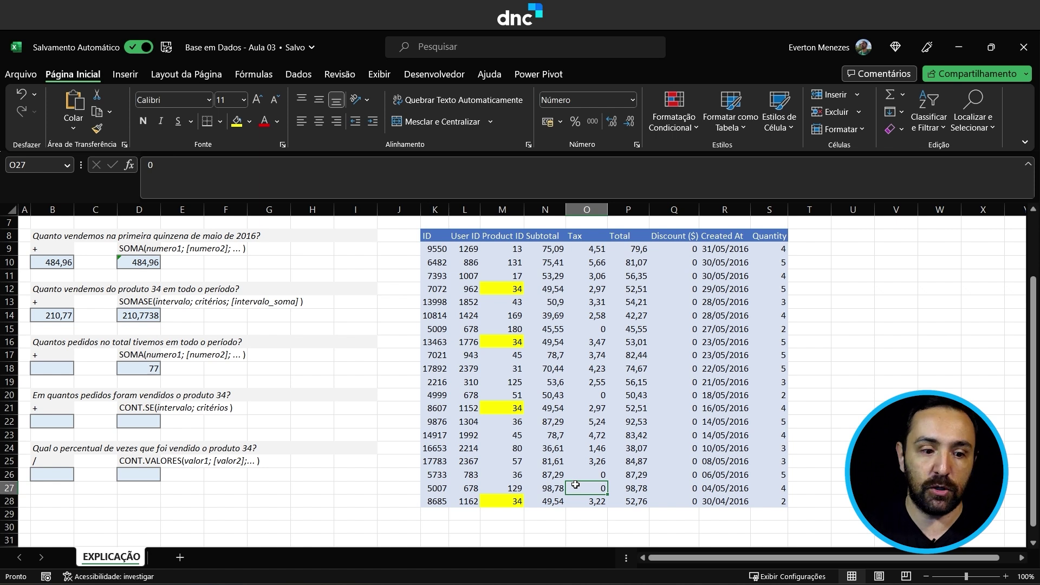
Count the orders of product 34 in cell D22 with the formula =CONT.SE(M8:M28;34), and reopen that formula for review.
left_click(138, 430)
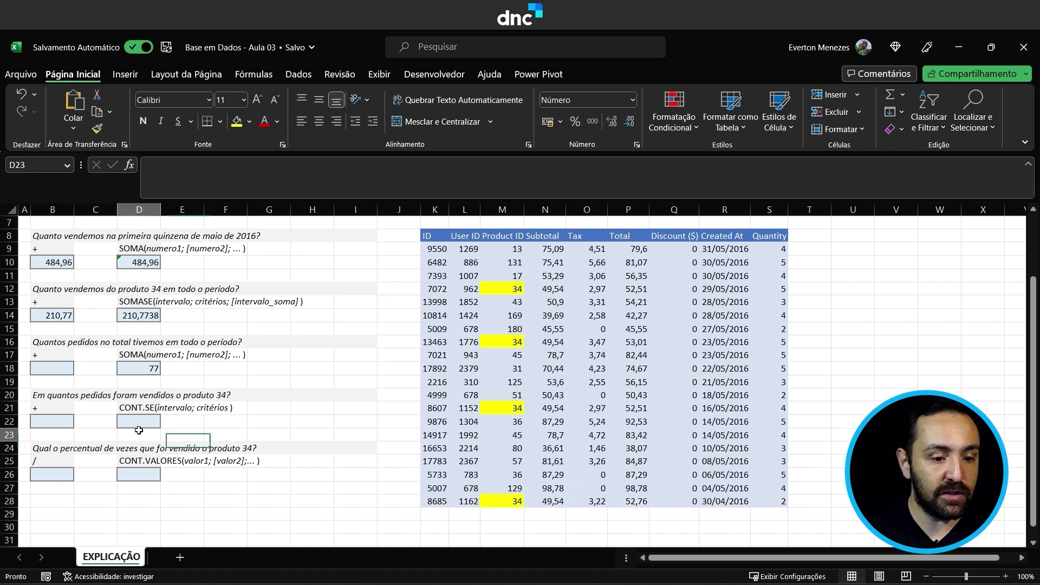
left_click(130, 422)
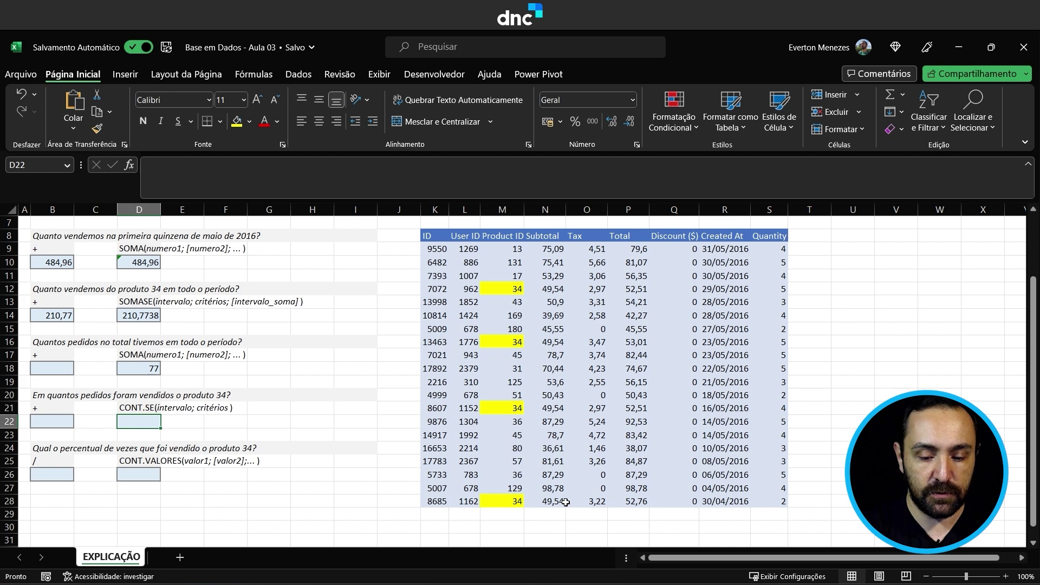
type("=cont")
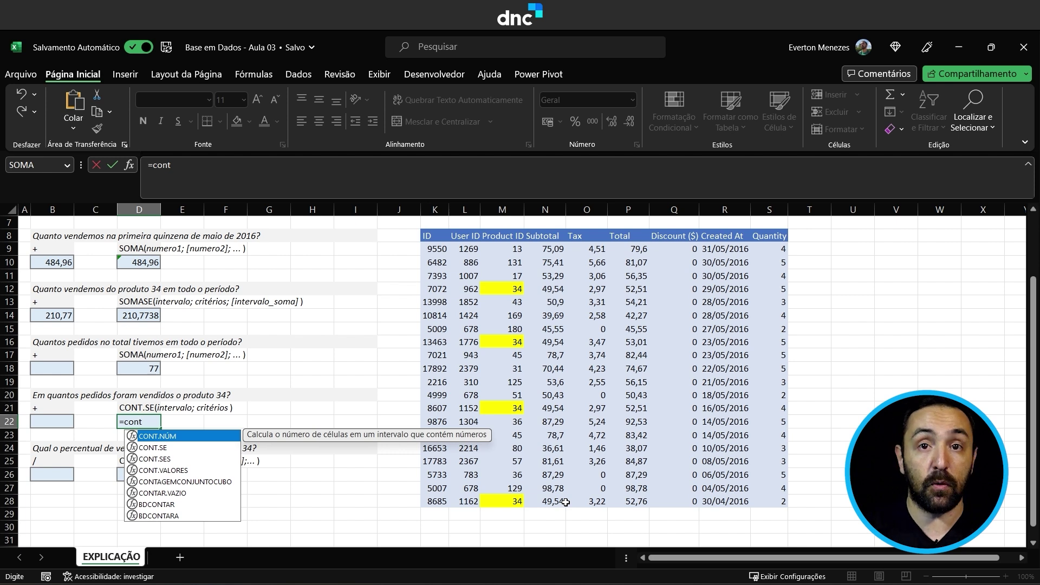
key("Down")
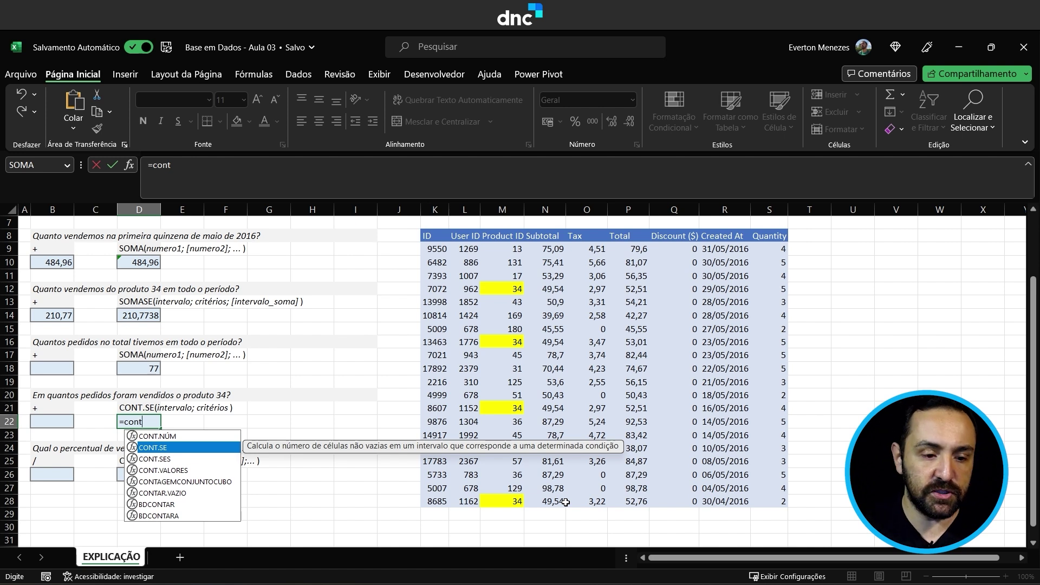
key("Tab")
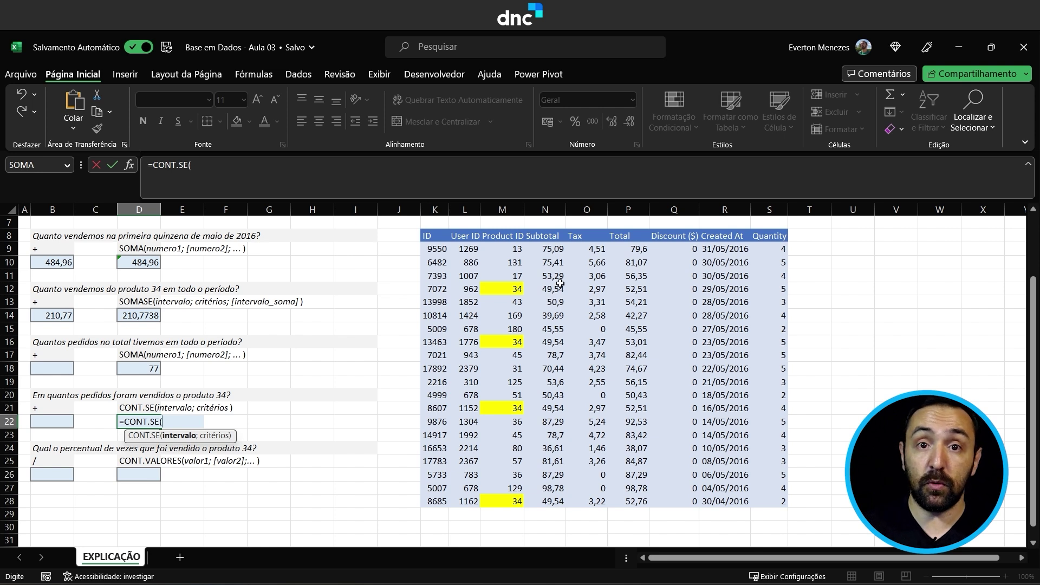
left_click_drag(492, 236, 507, 502)
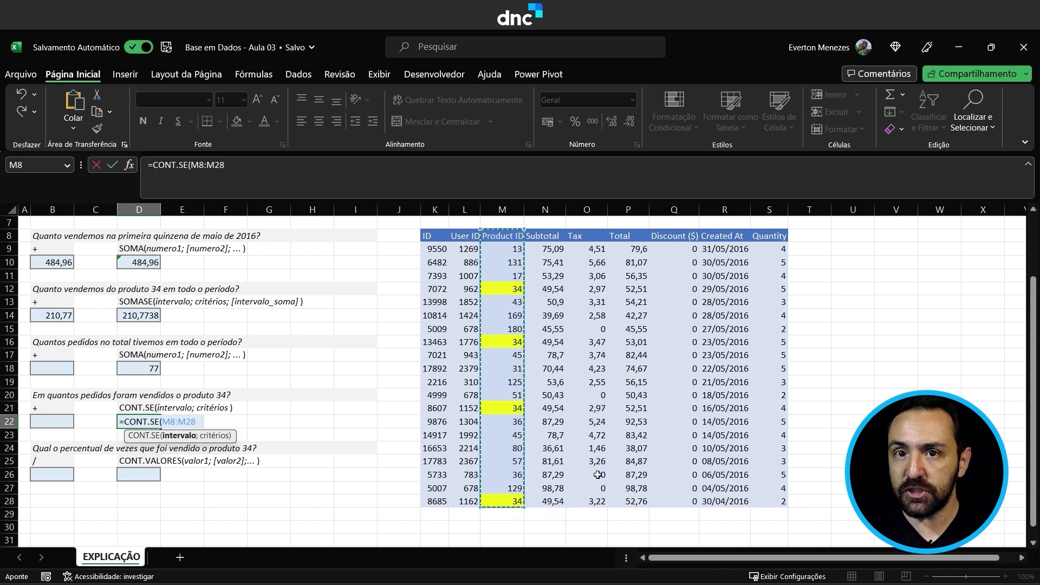
type(";")
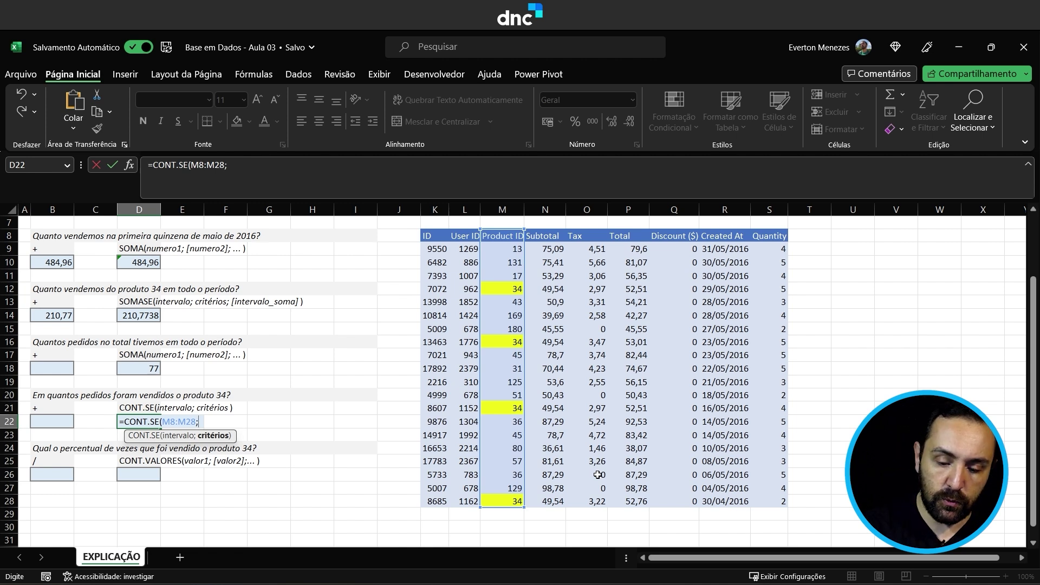
type("34)")
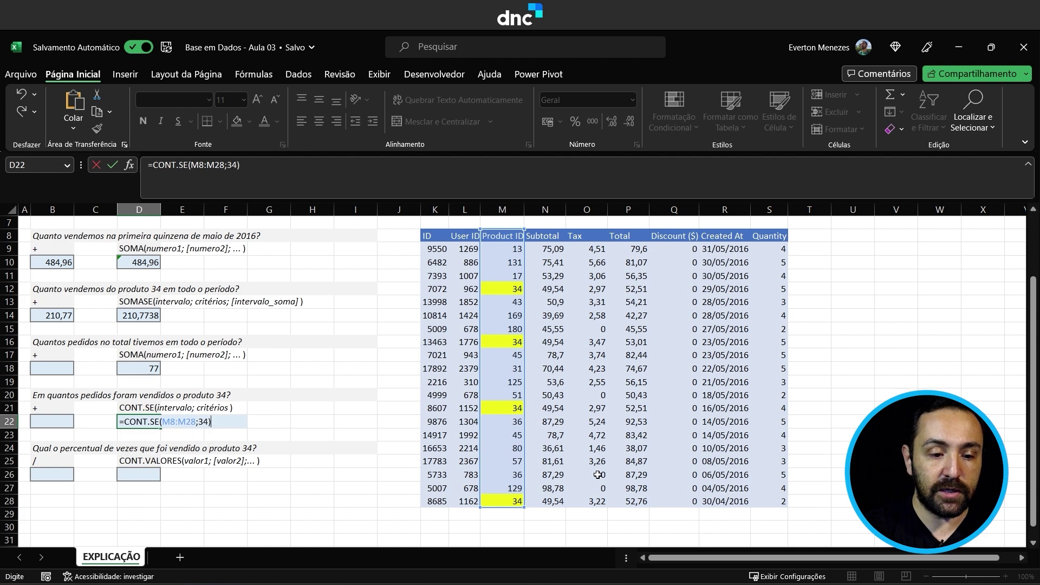
key("Return")
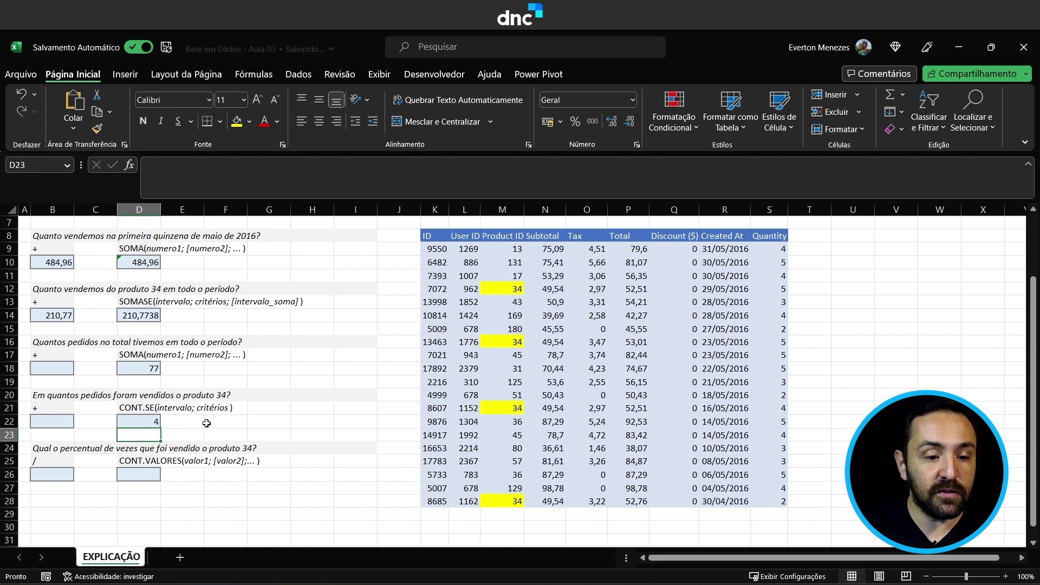
left_click(158, 421)
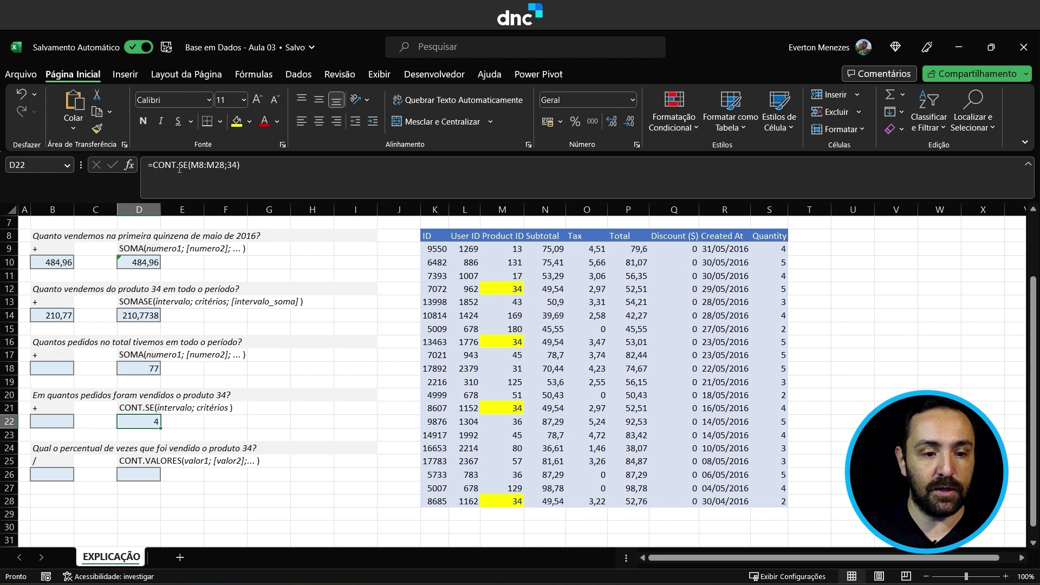
left_click(303, 165)
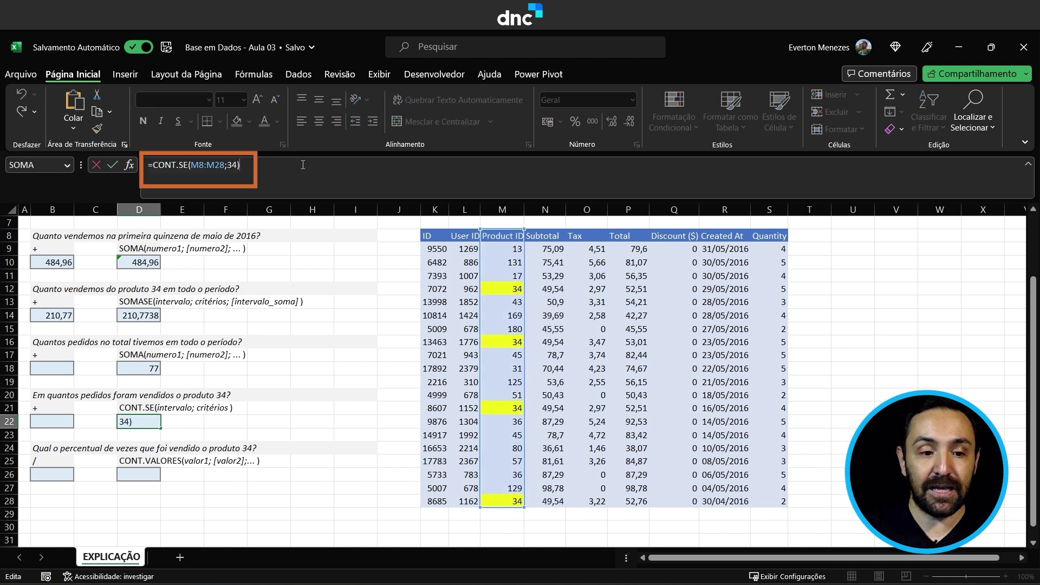
Change the criterion of the CONT.SE formula in cell D22 to product 51.
left_click_drag(238, 165, 225, 164)
key("Right")
key("BackSpace")
key("BackSpace")
type("51")
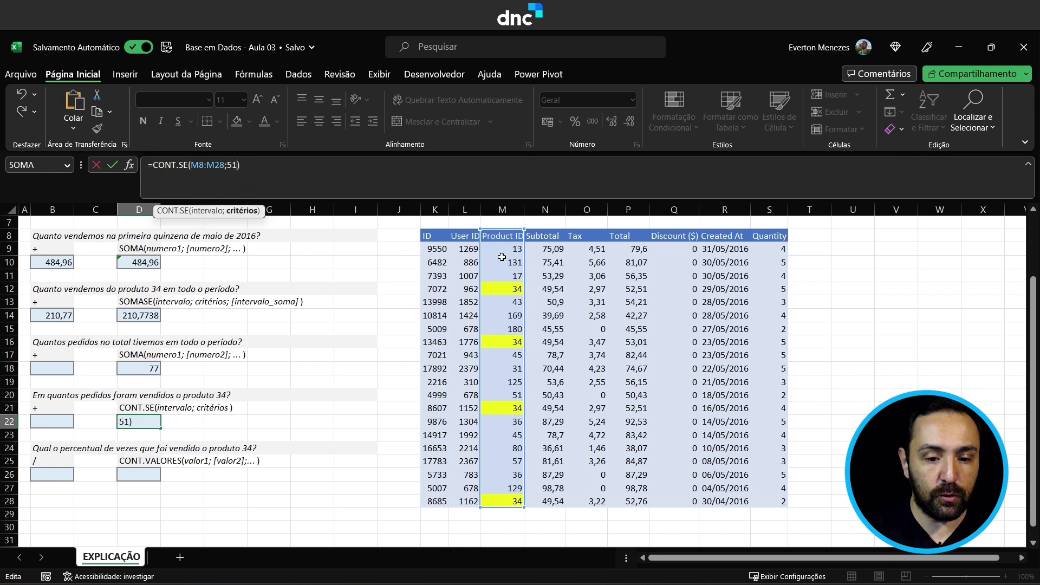
key("Return")
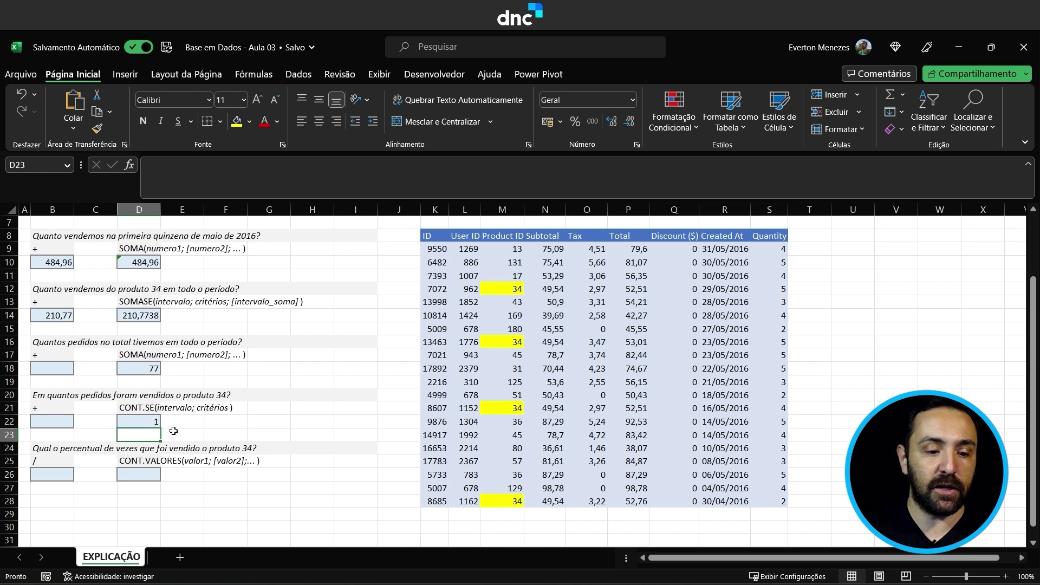
Set the criterion of the CONT.SE formula in cell D22 back to product 34.
left_click(158, 422)
double_click(232, 164)
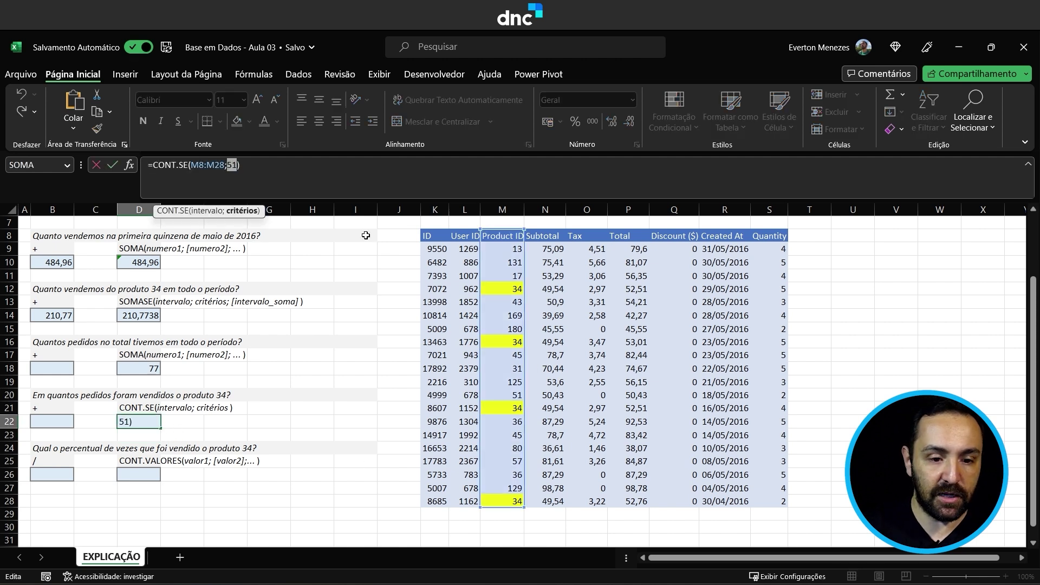
type("34")
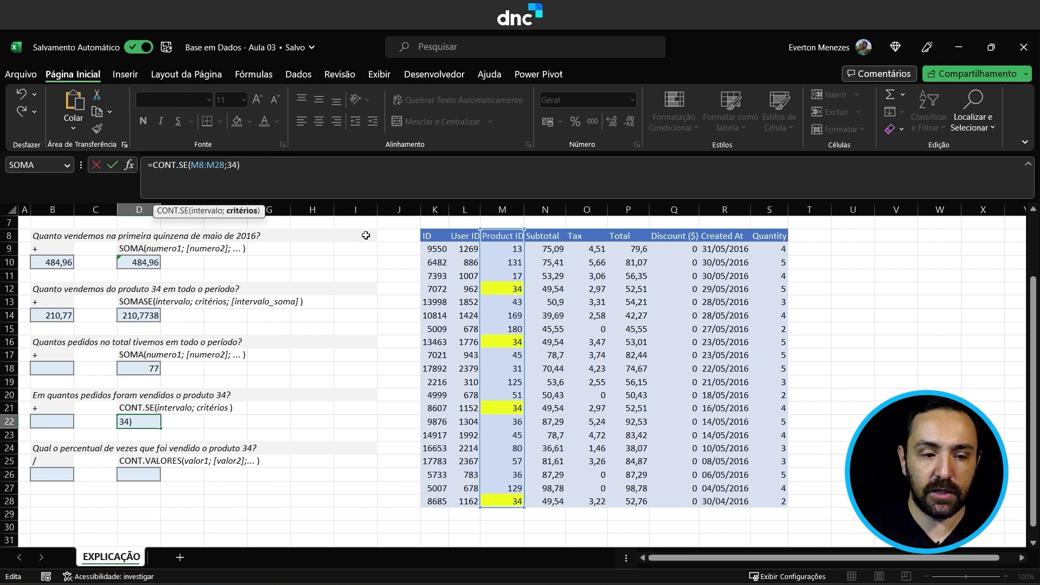
key("Return")
left_click(330, 301)
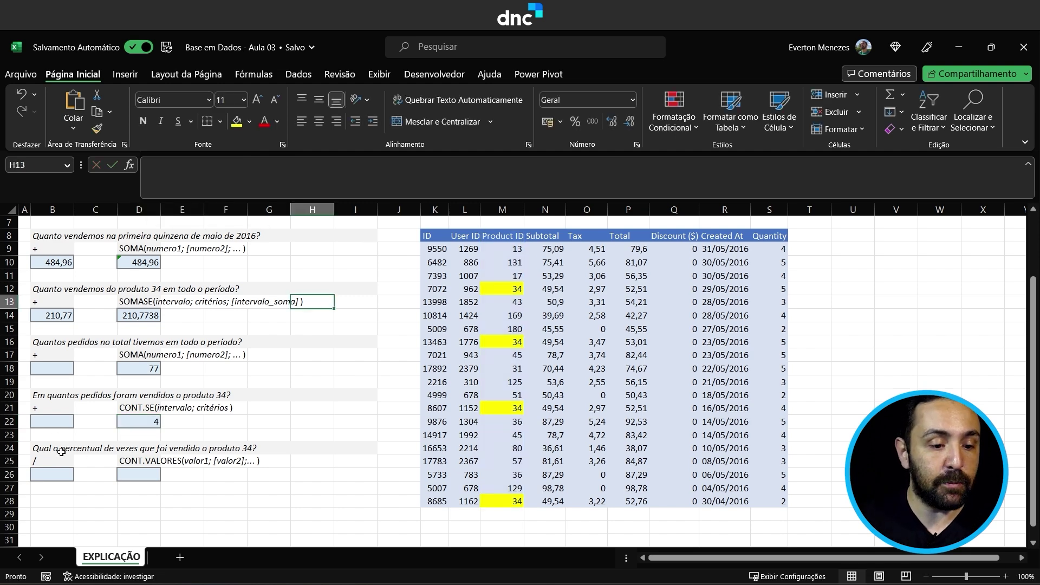
Count all filled Product ID entries in cell D26 with the formula =CONT.VALORES(M9:M28).
left_click(130, 474)
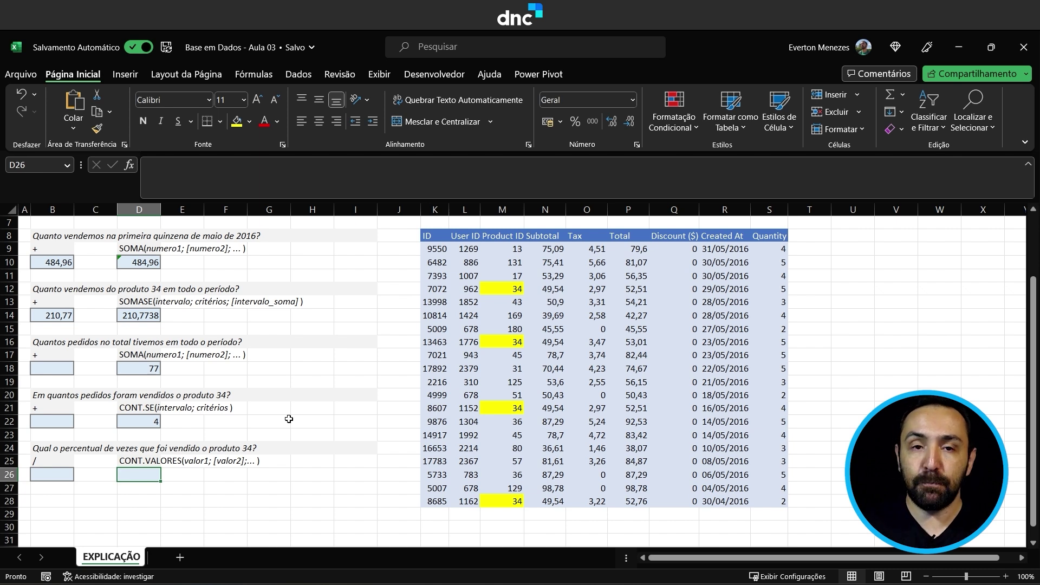
type("=cont")
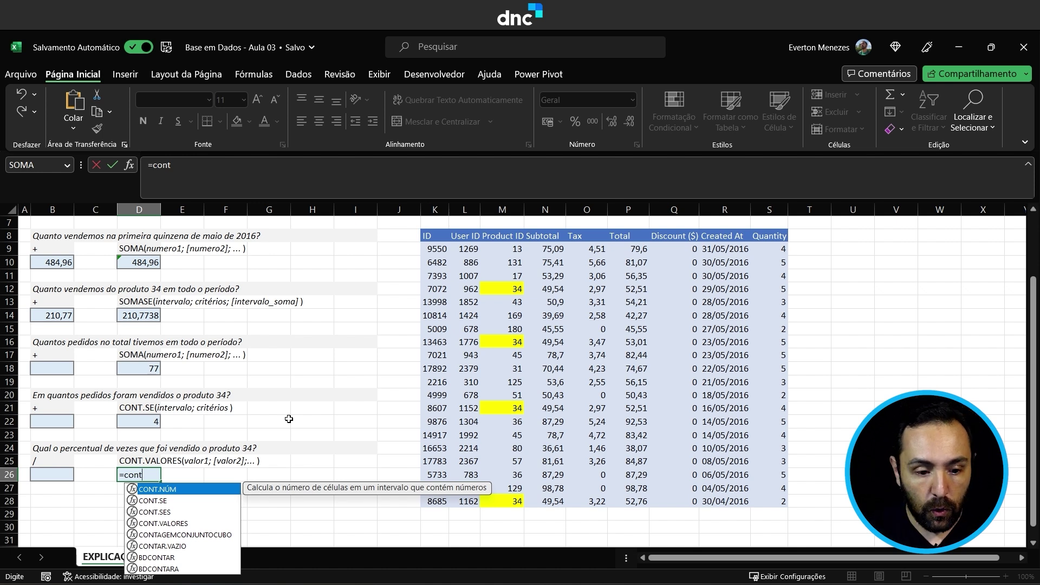
key("Down")
key("Down")
key("Down")
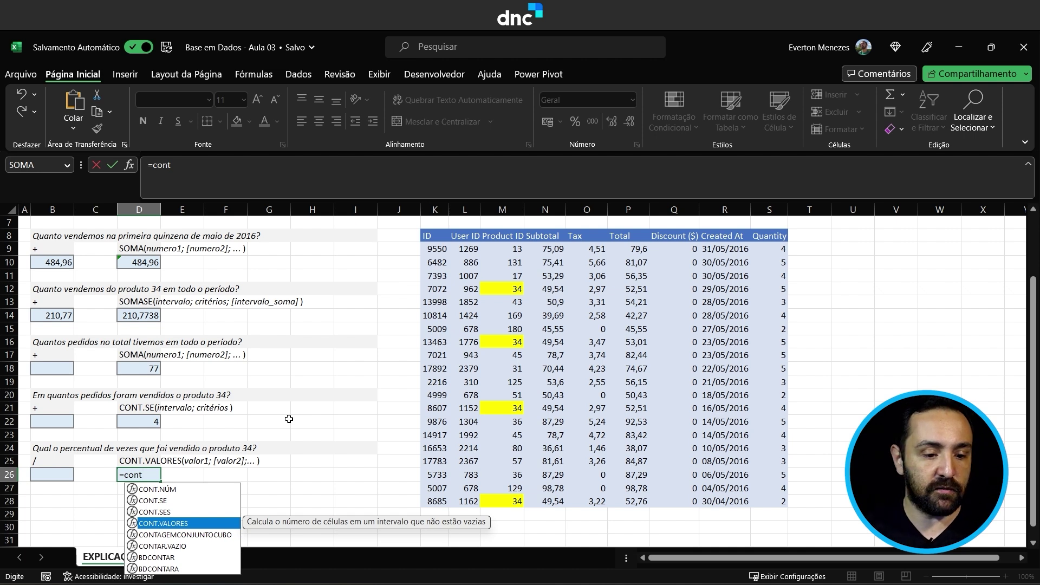
key("Tab")
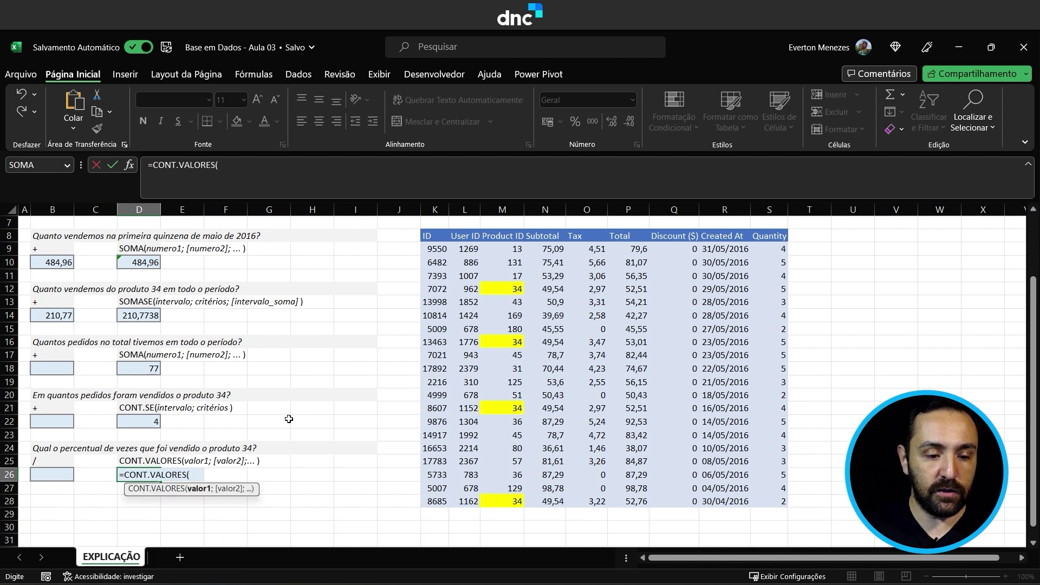
left_click_drag(503, 249, 503, 501)
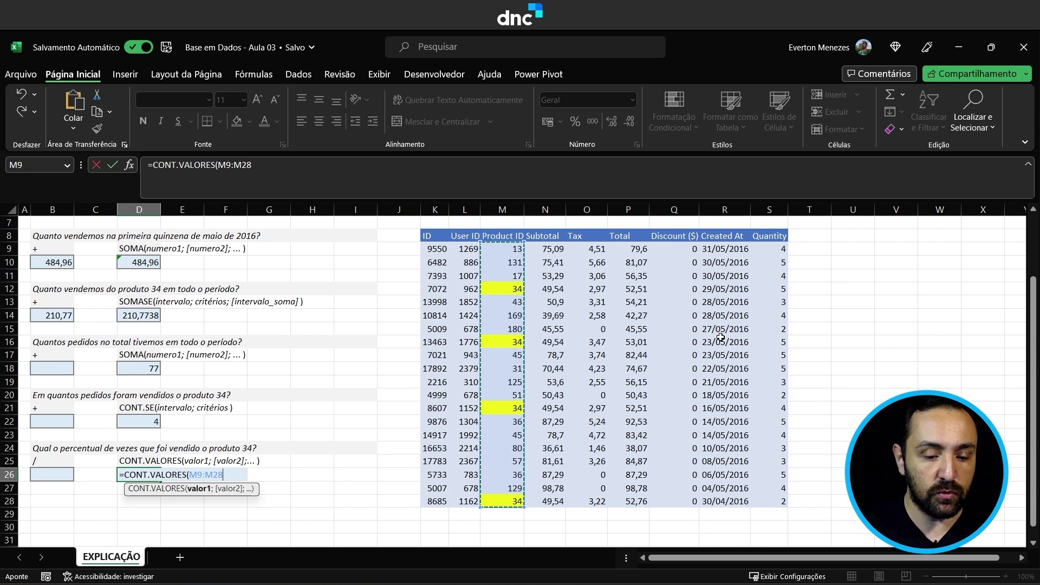
type(")")
key("Return")
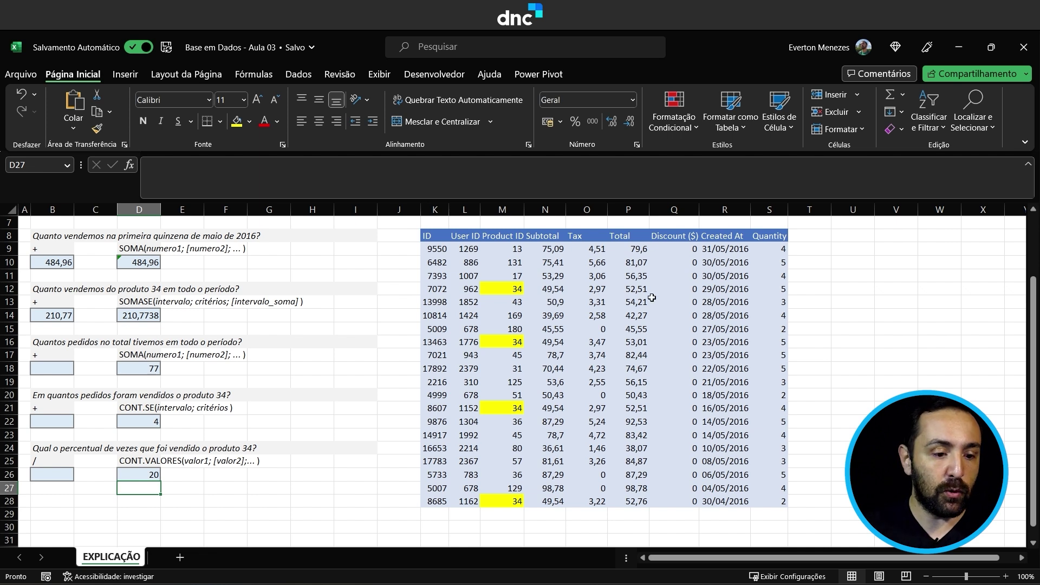
Calculate product 34's share of orders in cell B26 with the formula =D22/D26 and format it as a percentage.
left_click(66, 474)
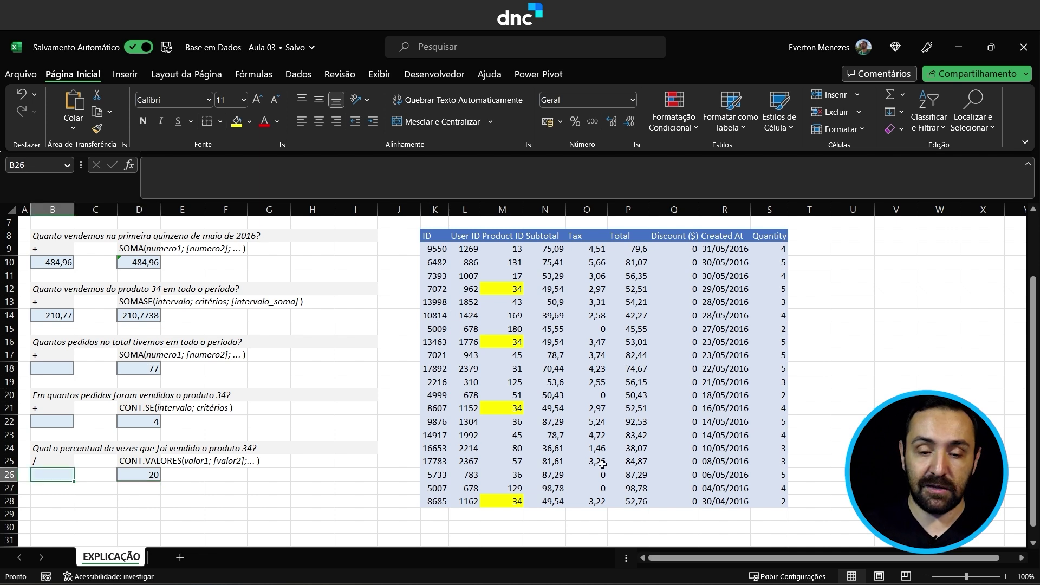
type("=")
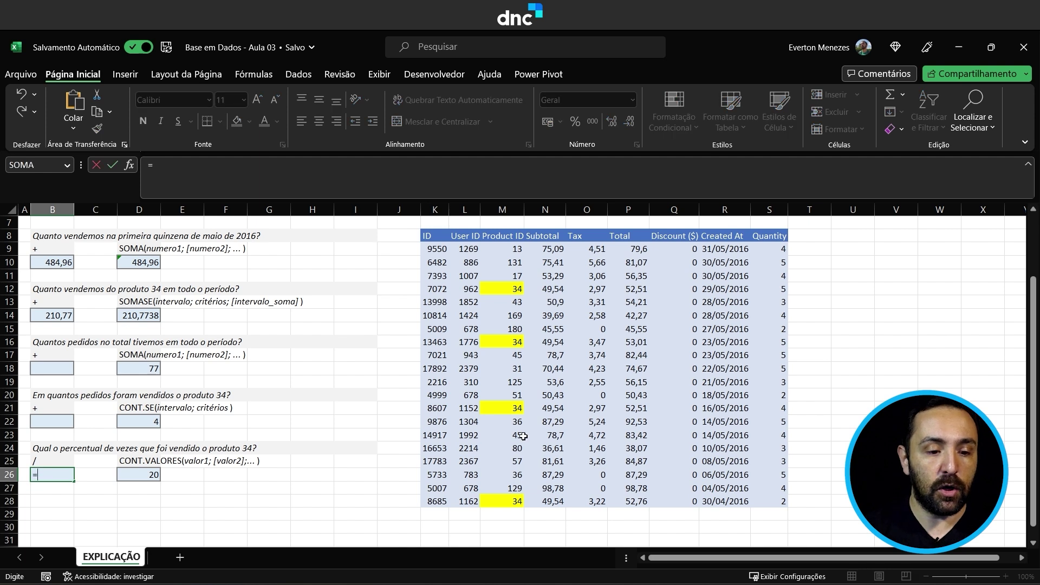
left_click(136, 422)
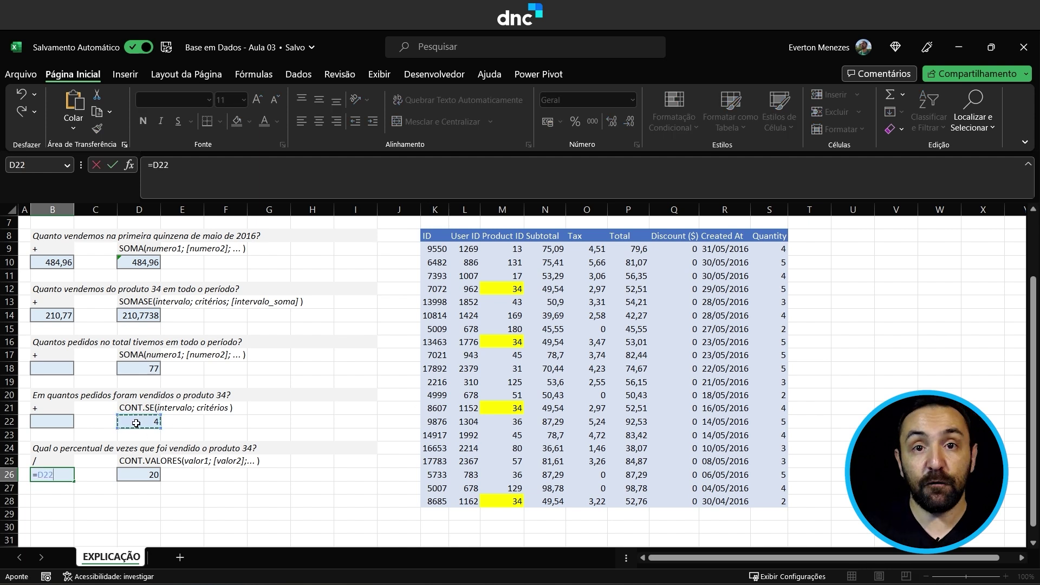
type("/")
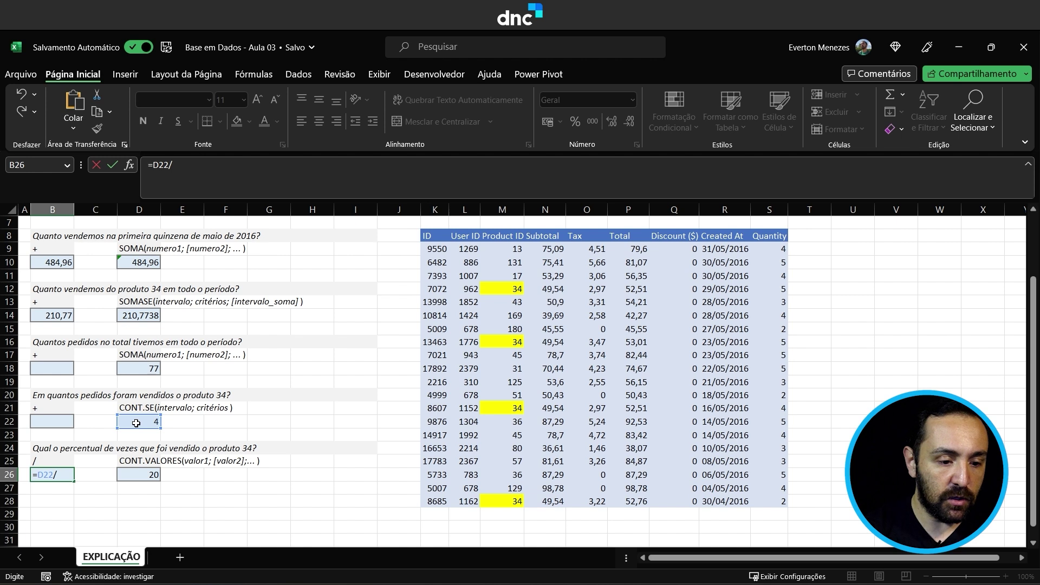
left_click(146, 474)
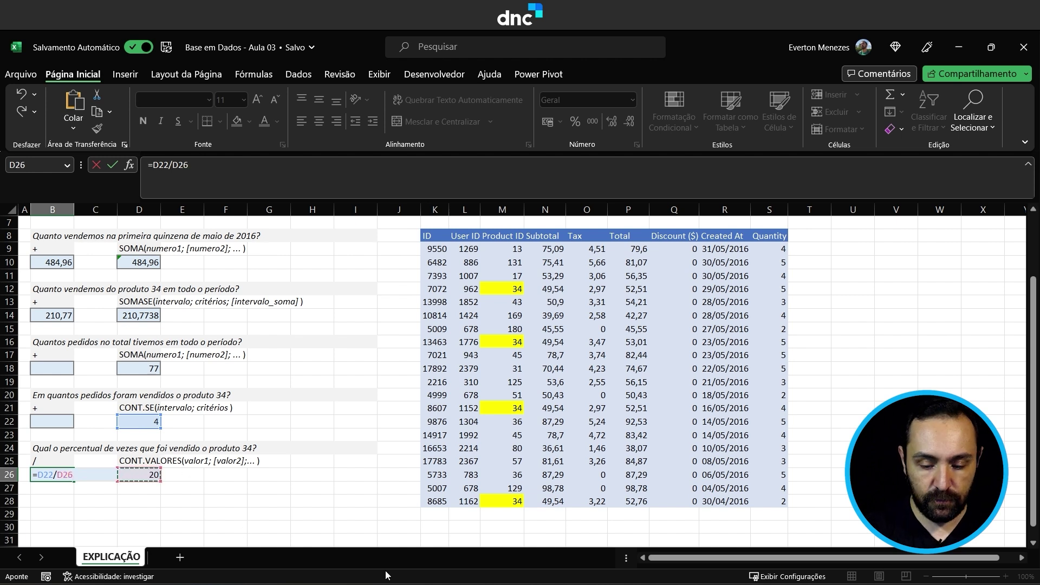
key("Return")
key("Up")
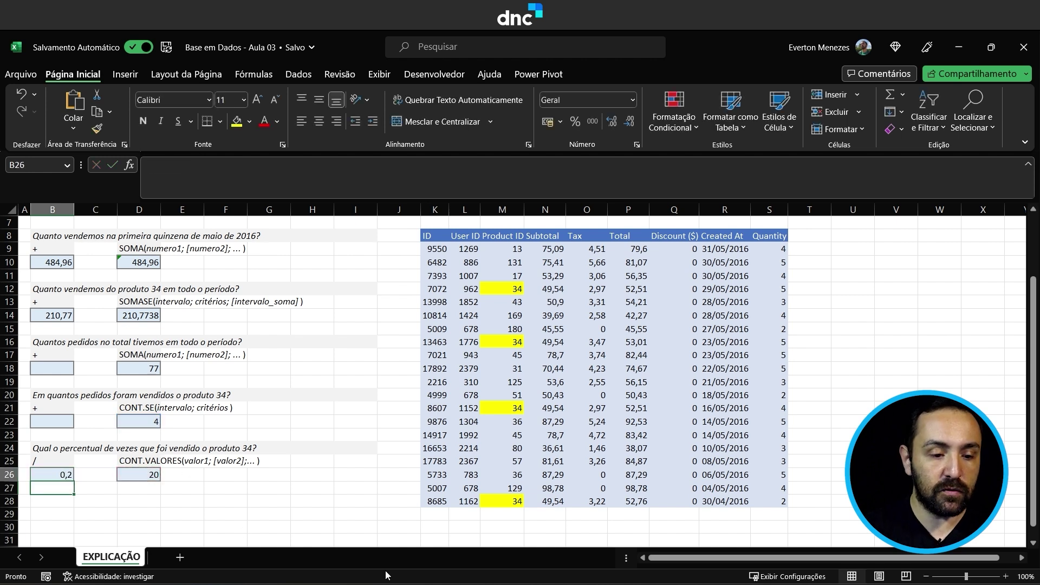
left_click(570, 125)
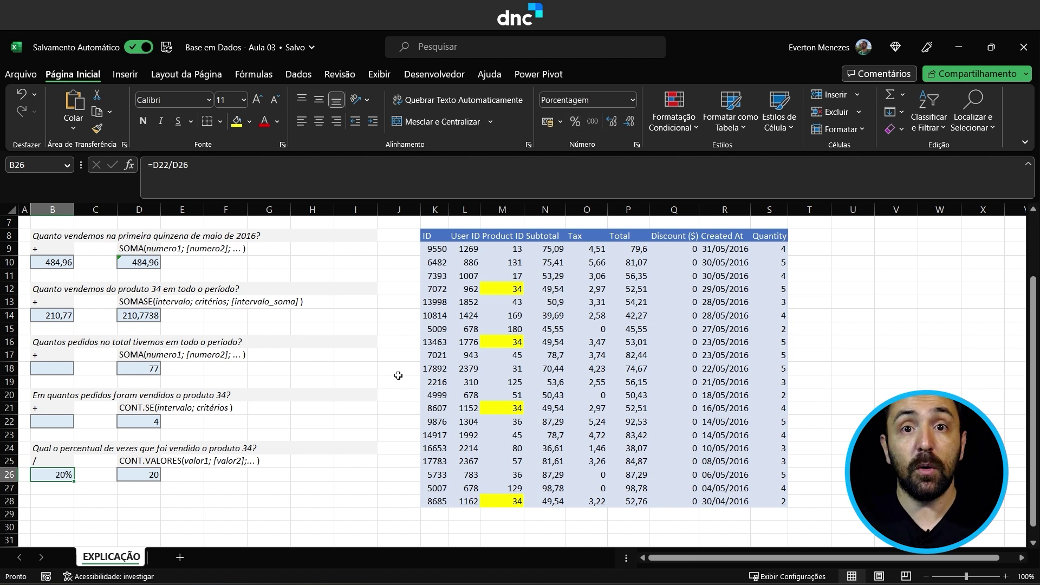